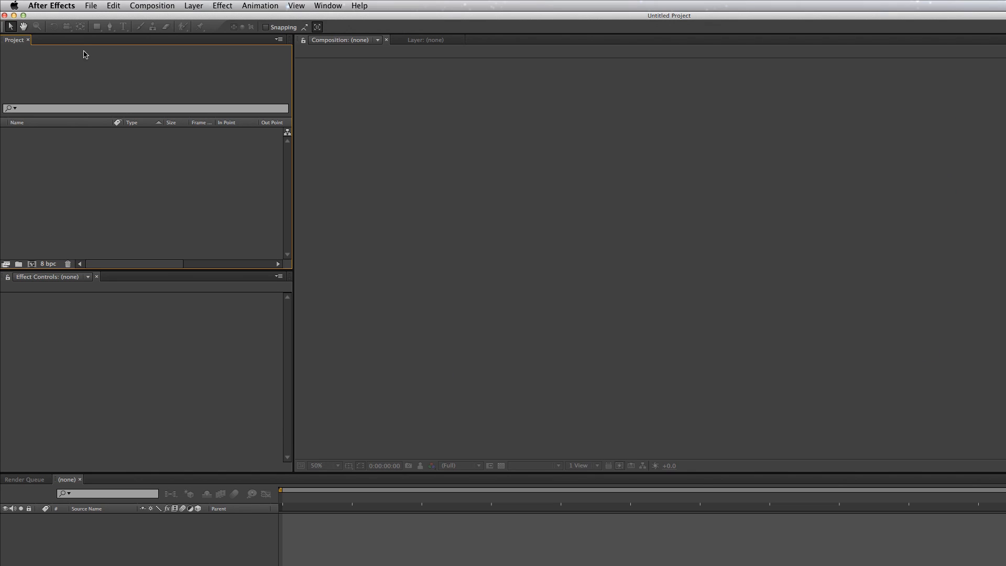
Create a composition named Lower3rd with the HDTV 1080 24 preset and a black background
click(32, 264)
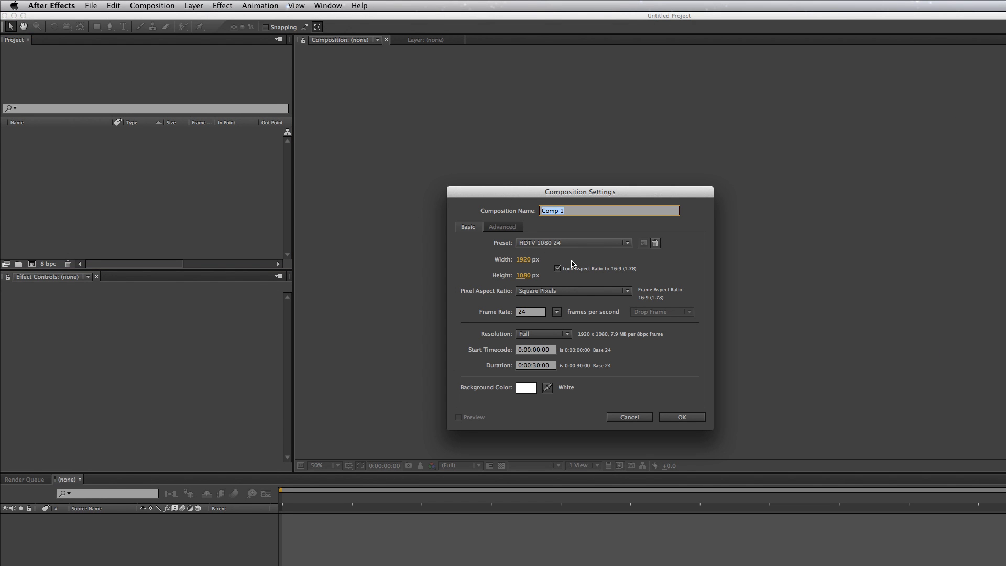
text(Lower3rd)
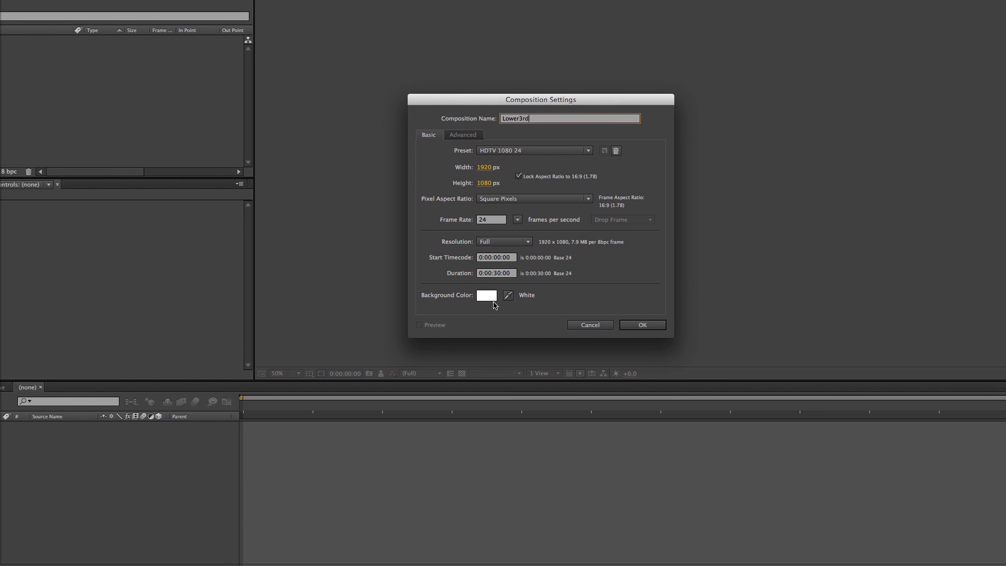
click(458, 387)
drag(551, 282, 459, 376)
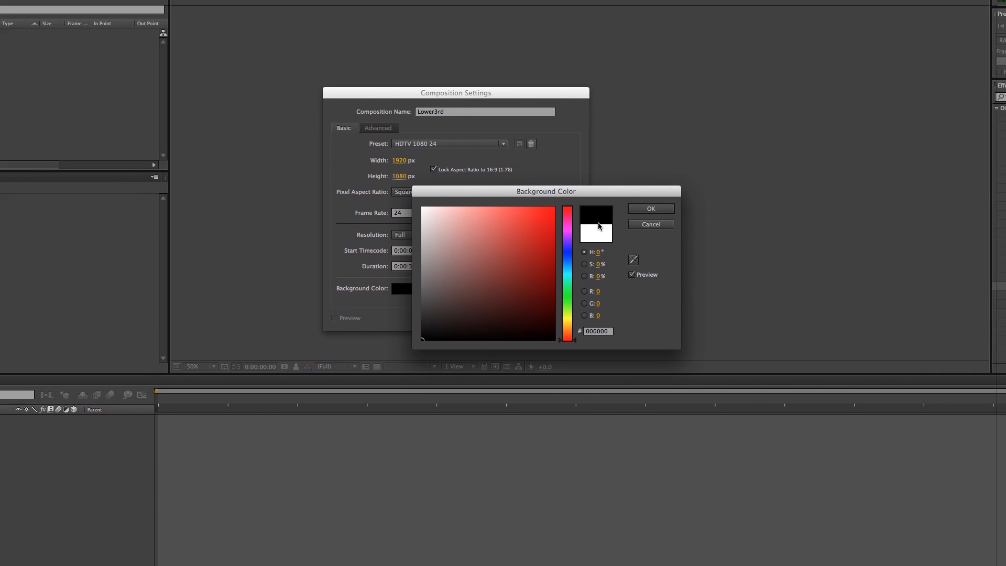
click(717, 202)
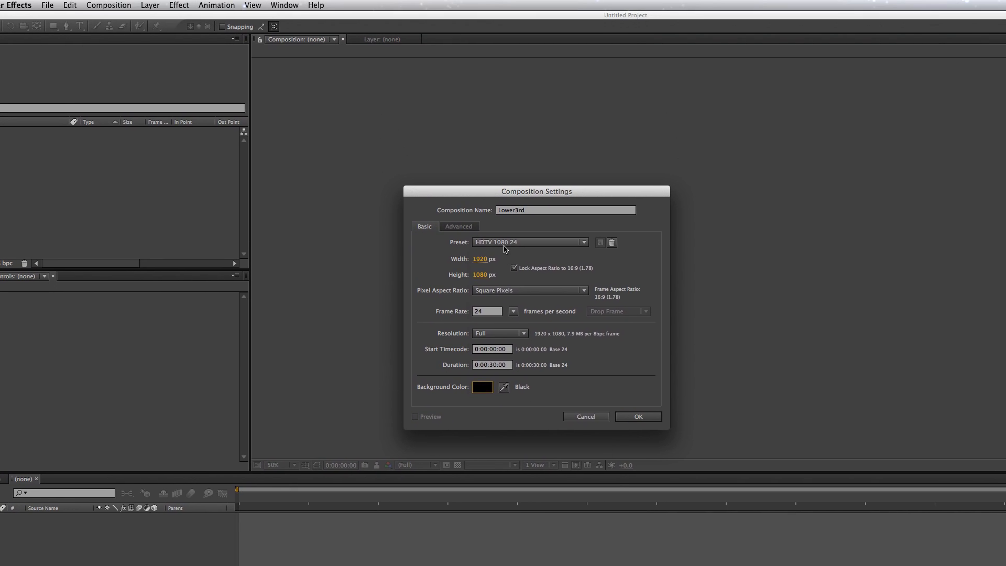
click(534, 158)
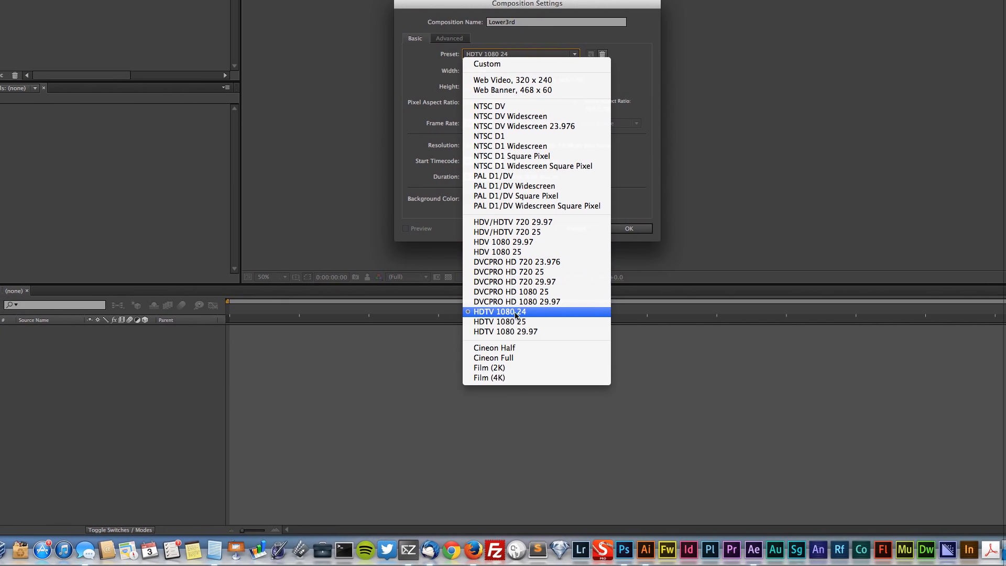
click(507, 312)
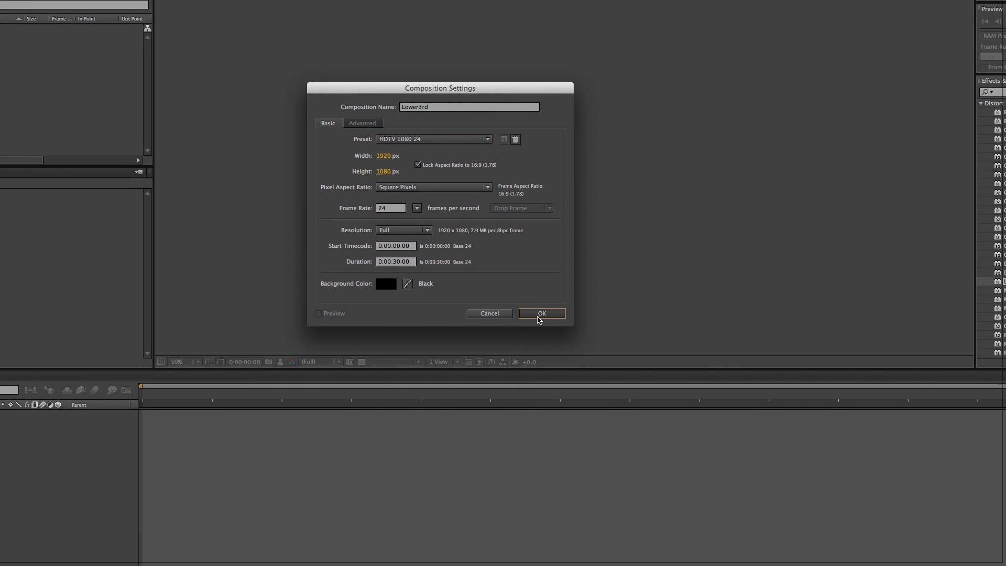
click(613, 392)
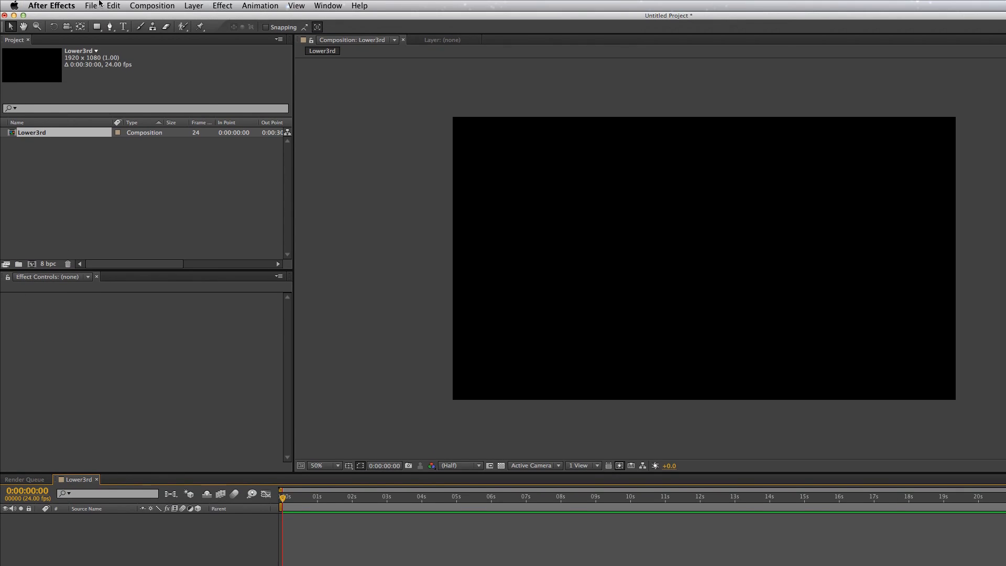
Start a file import and choose Logo.ai from the Dropbox folder COMM_3050/U01/AIs
click(91, 6)
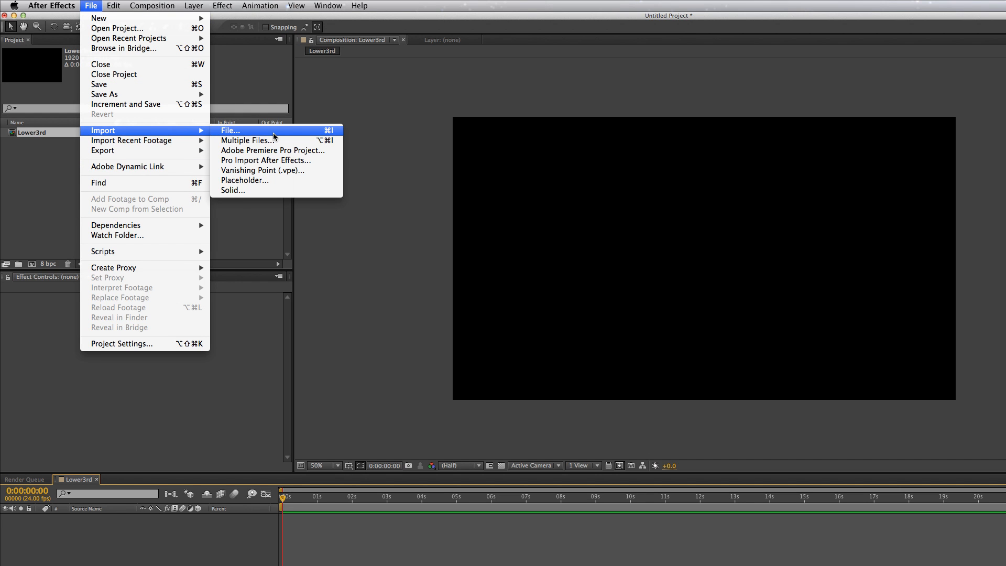
click(274, 134)
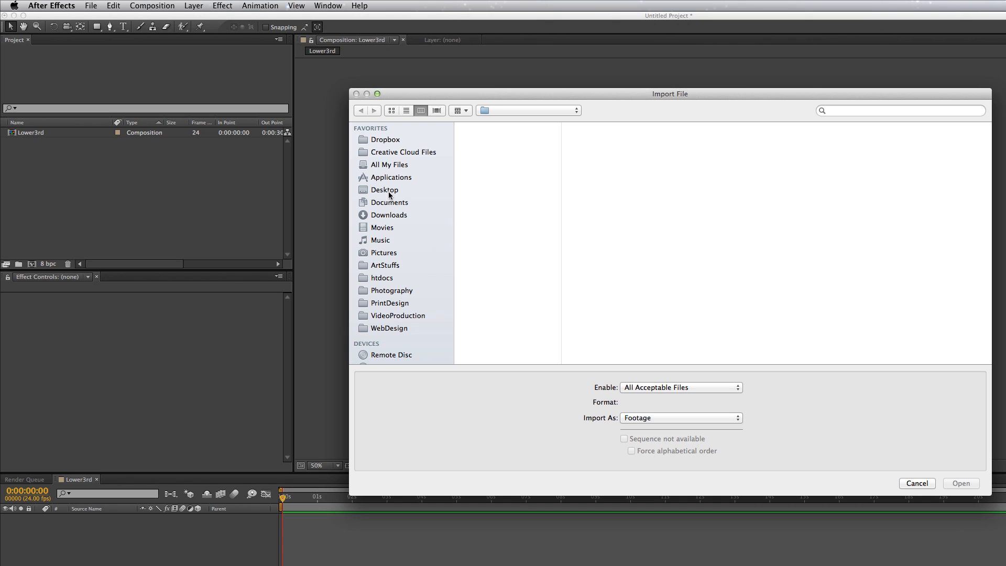
click(384, 140)
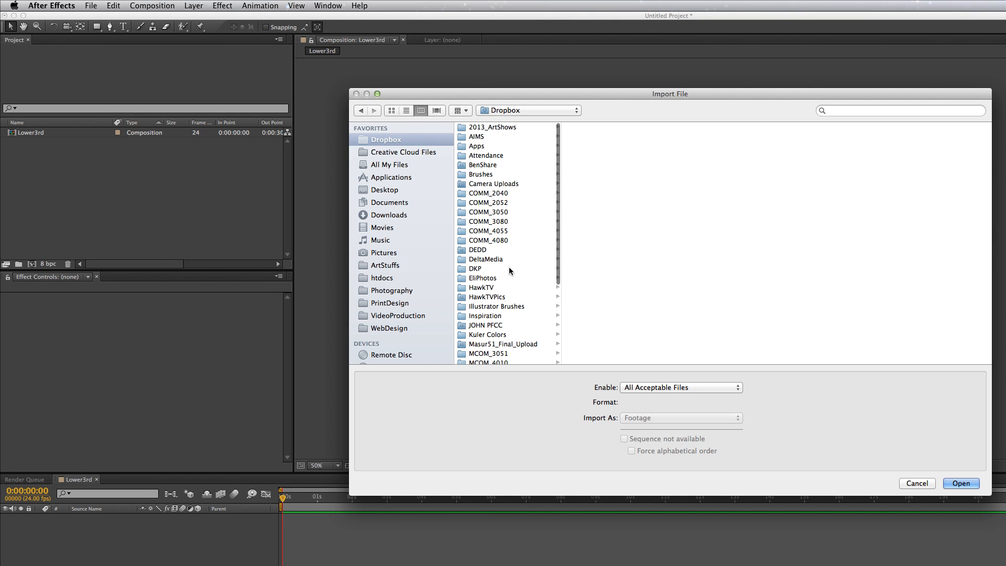
click(502, 215)
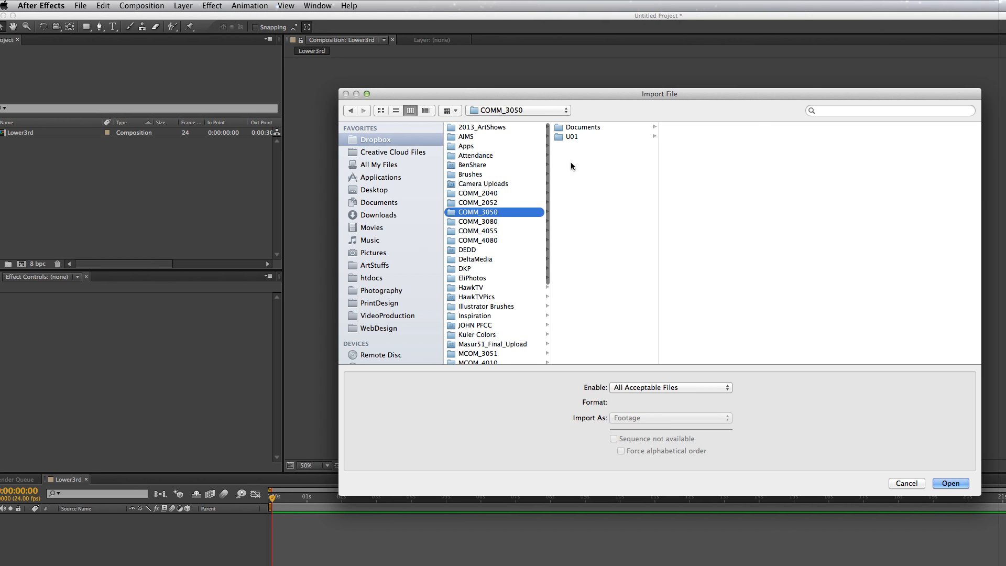
click(576, 137)
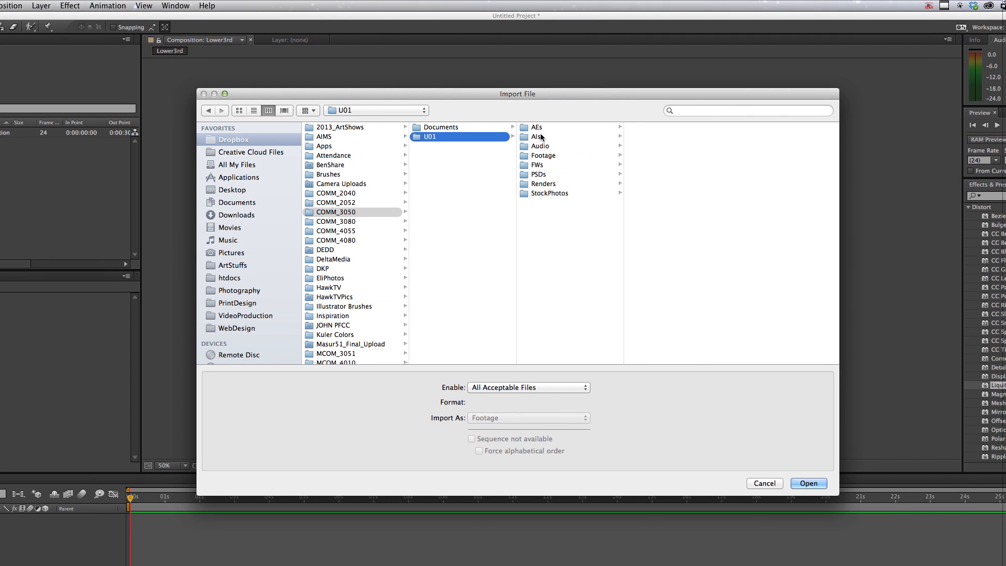
click(540, 136)
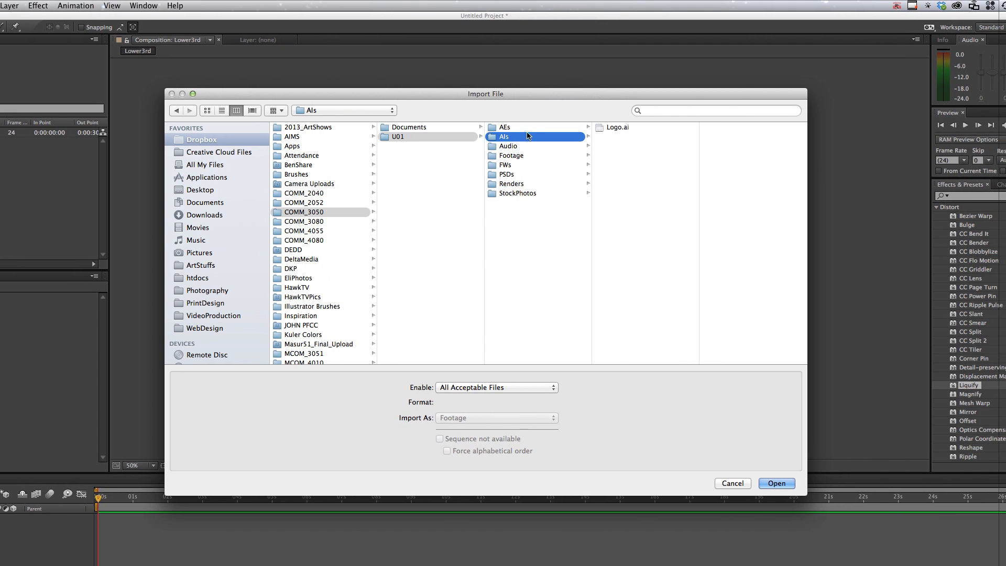
click(648, 127)
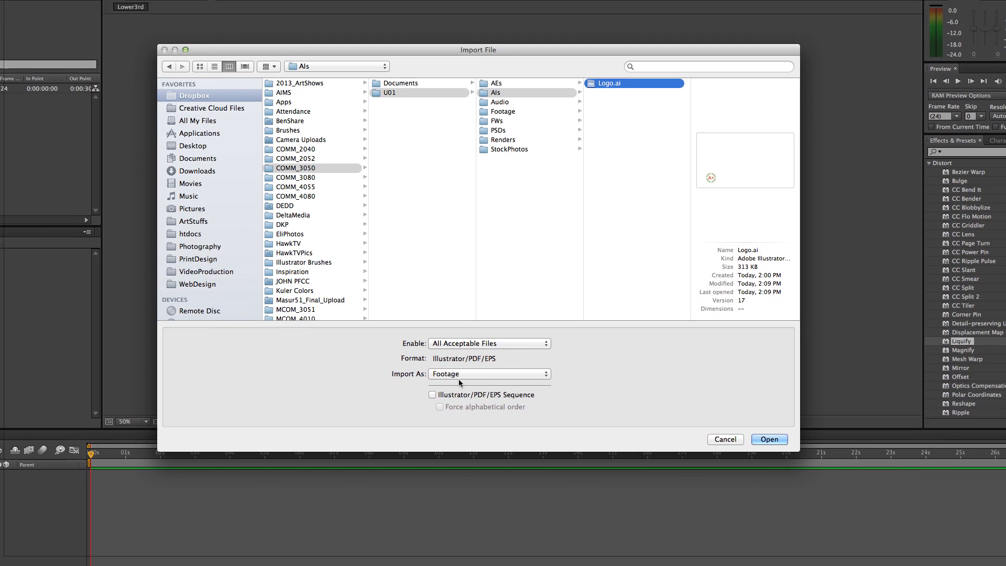
Import Logo.ai as a Composition with the Illustrator/PDF/EPS Sequence option turned off
click(459, 375)
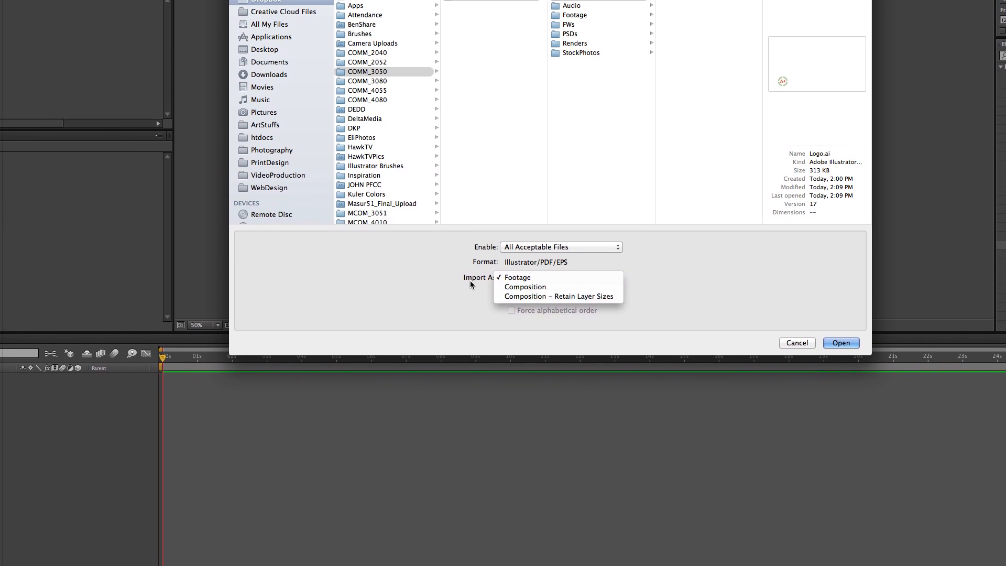
click(471, 285)
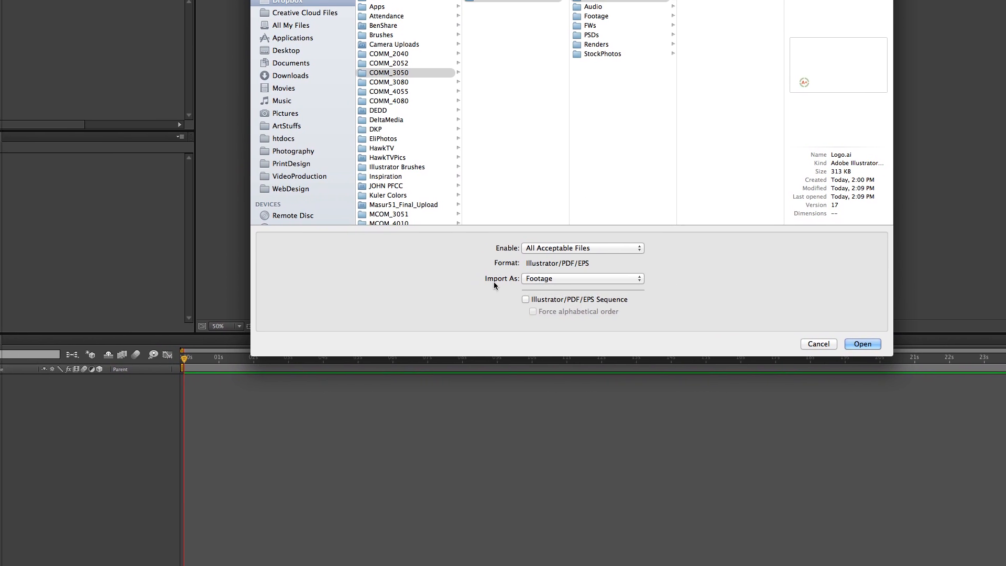
click(511, 280)
click(509, 288)
click(496, 296)
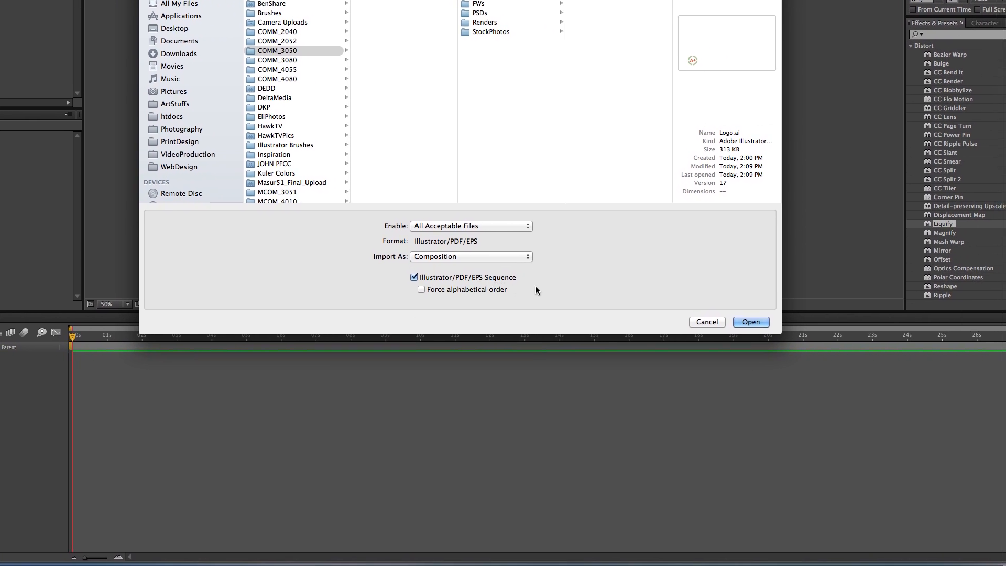
click(450, 283)
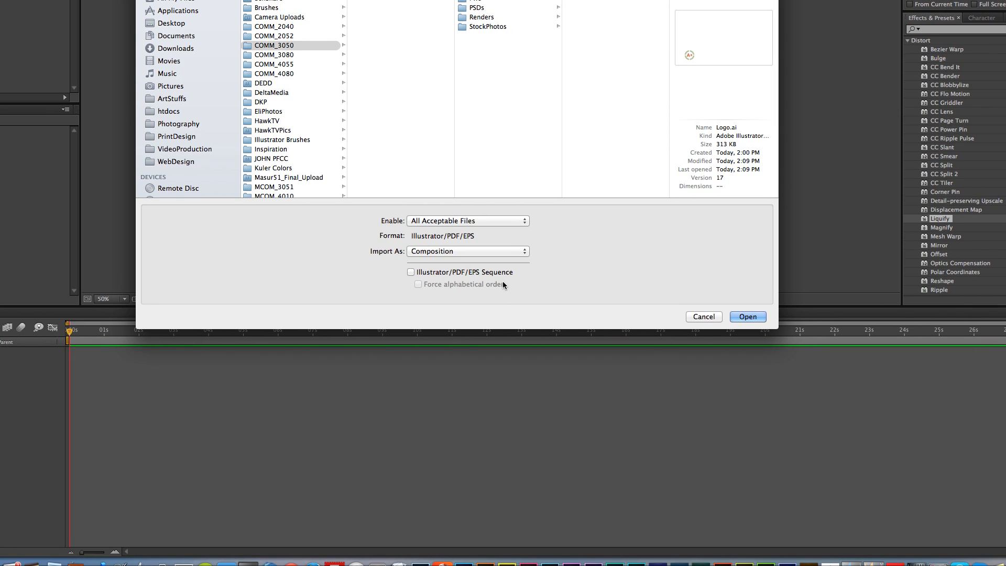
click(485, 286)
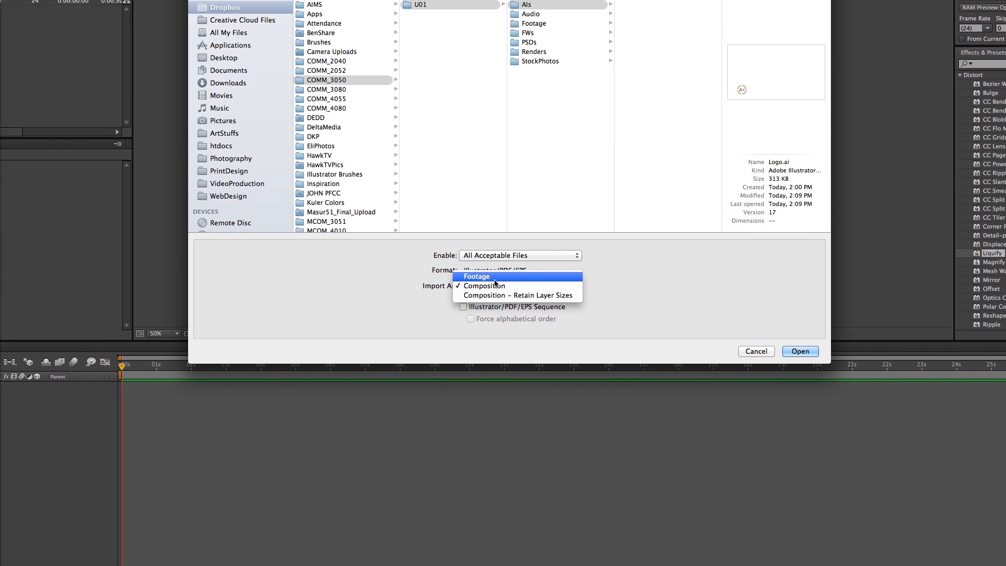
click(508, 280)
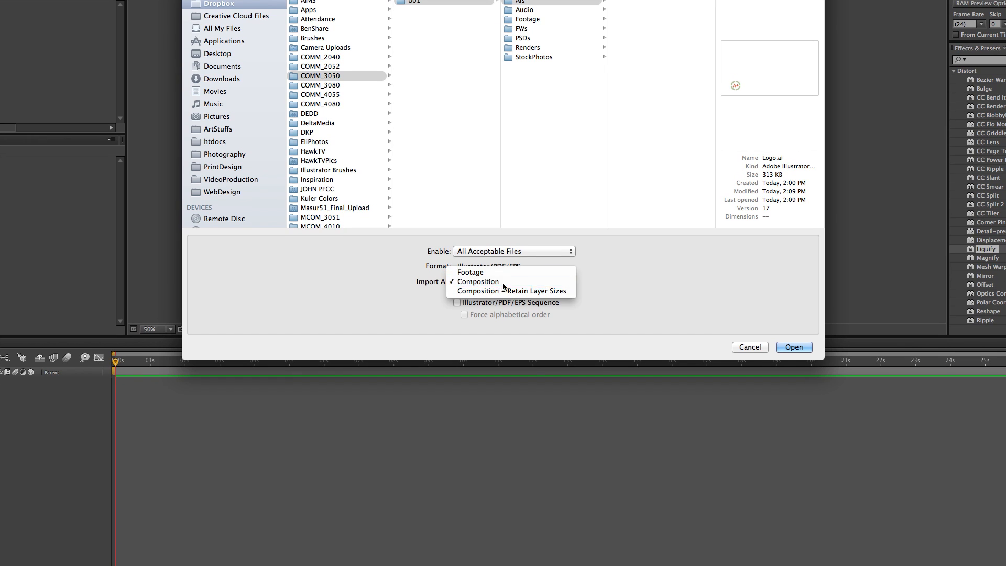
click(678, 310)
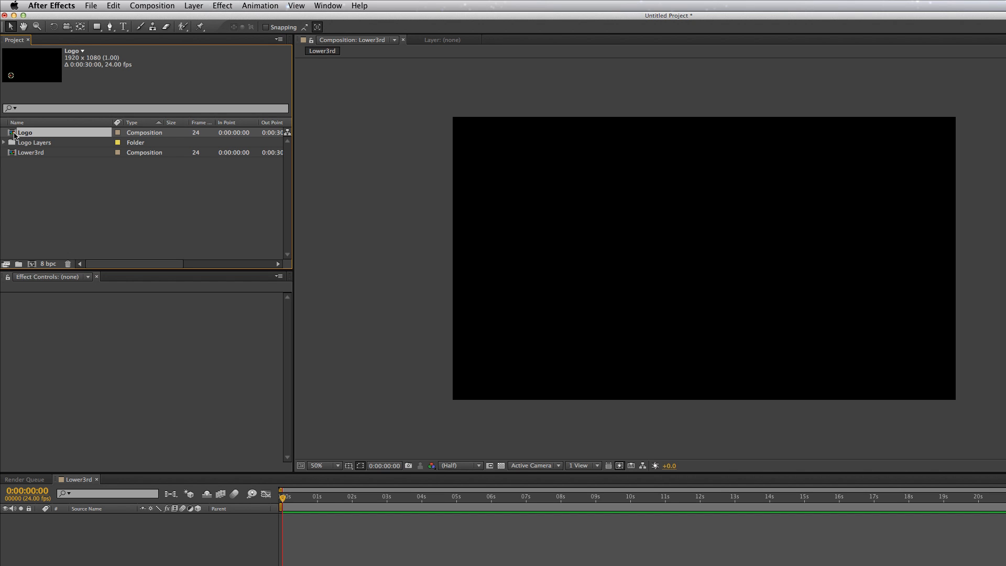
Open the Logo composition and display only the Title/Action Safe guides over it, without the proportional grid
double_click(11, 134)
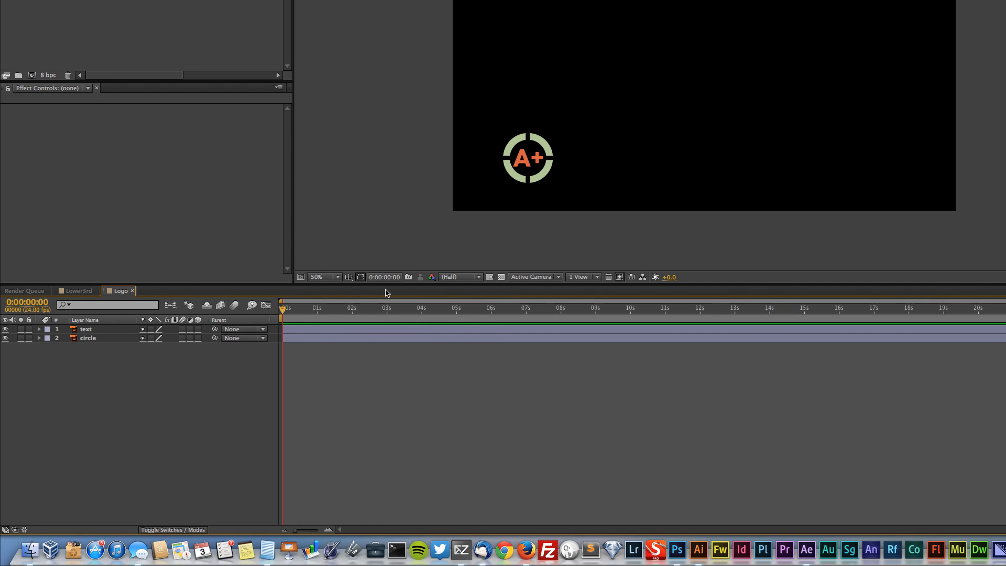
click(348, 277)
click(389, 297)
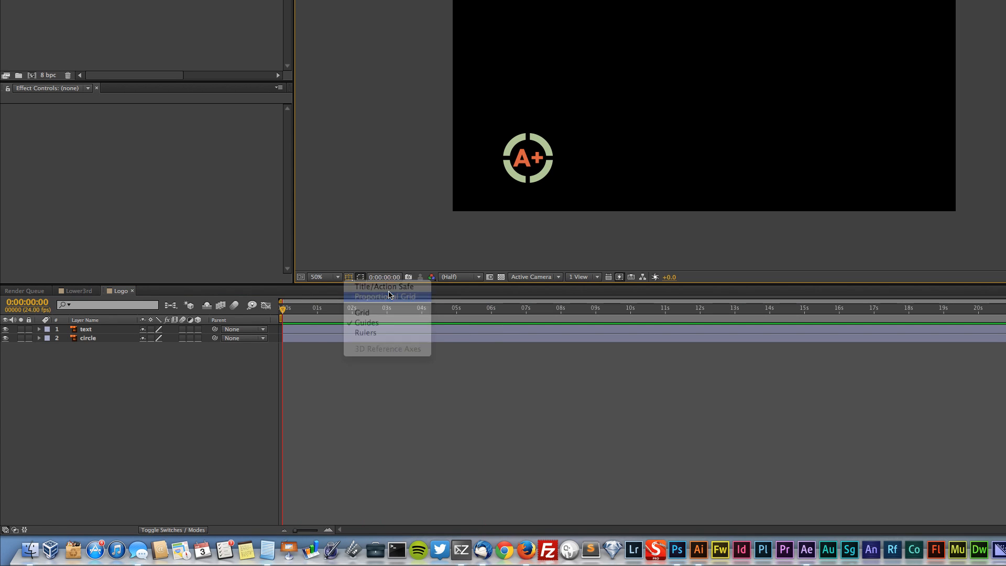
click(348, 279)
click(362, 297)
click(348, 277)
click(366, 287)
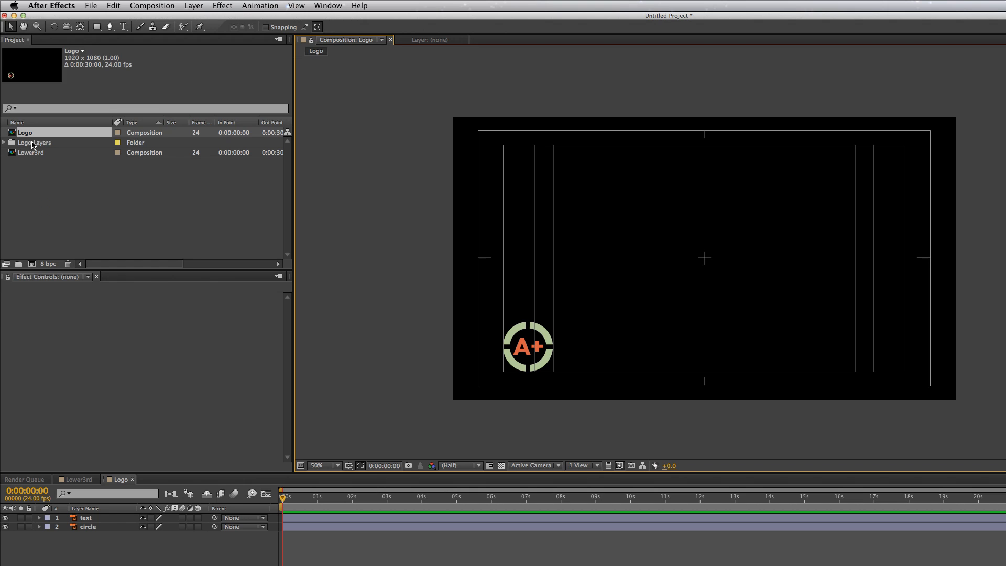
click(33, 145)
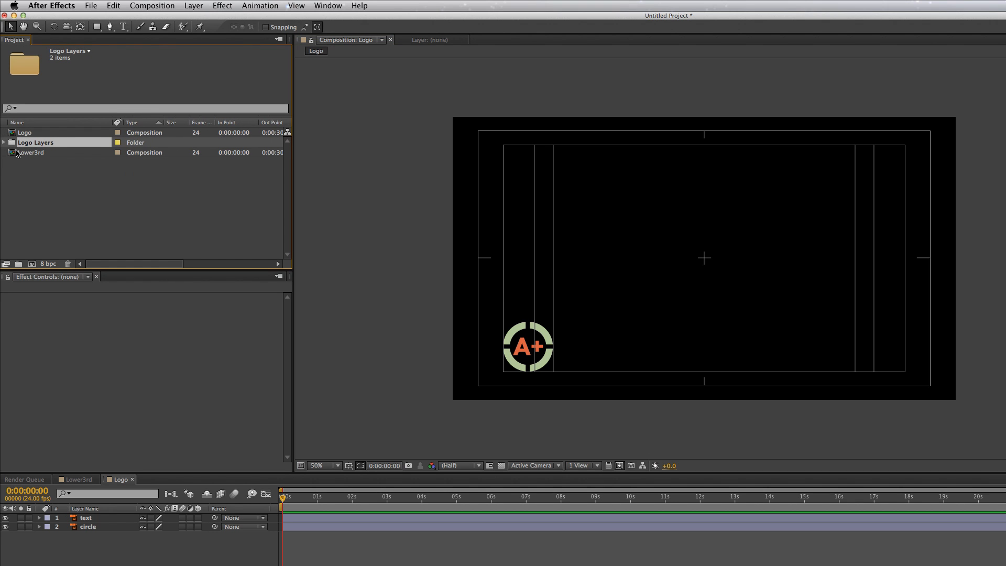
click(16, 153)
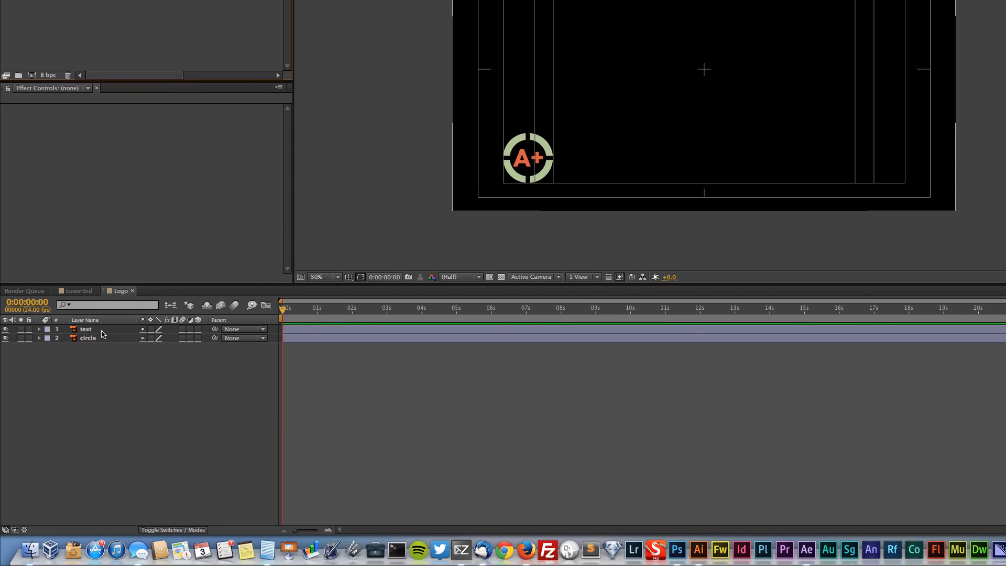
click(101, 519)
right_click(101, 519)
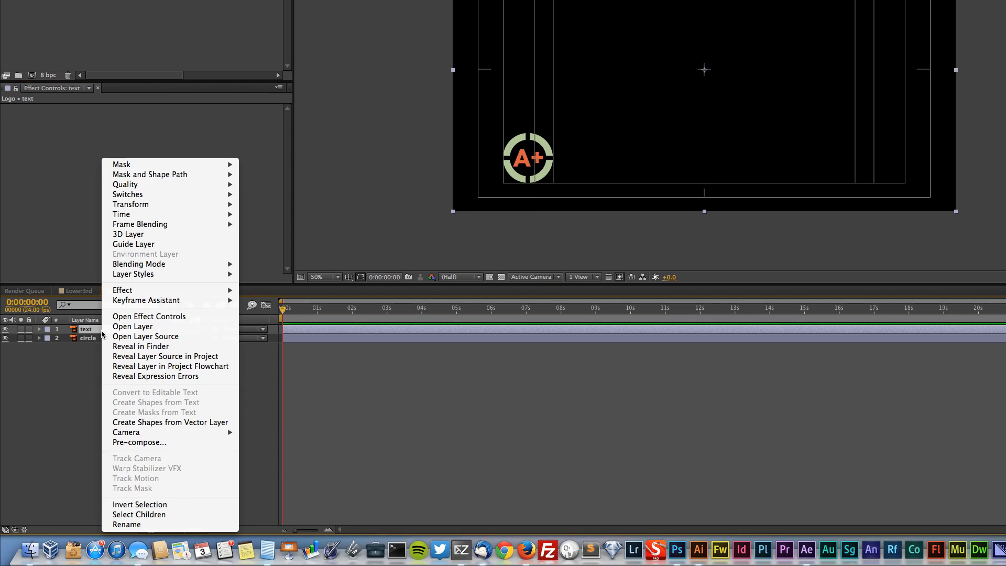
click(73, 369)
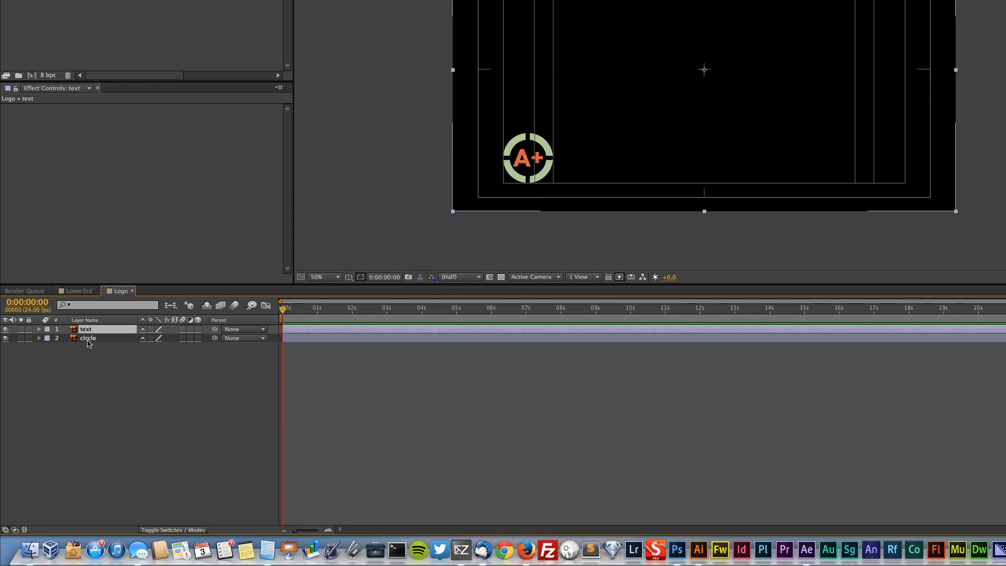
Create shape layers from the circle and text vector layers in the Logo composition
click(88, 338)
right_click(96, 342)
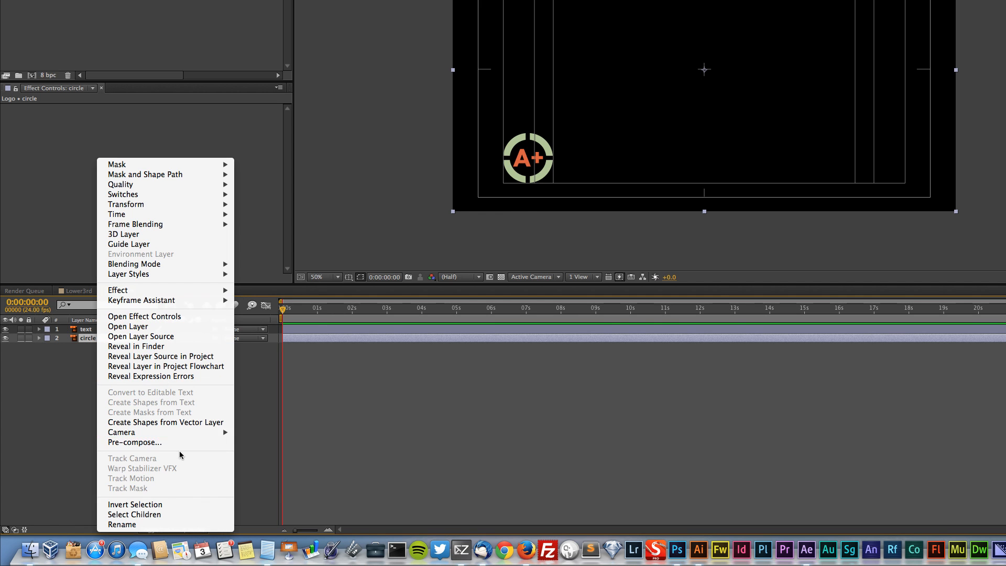
click(168, 422)
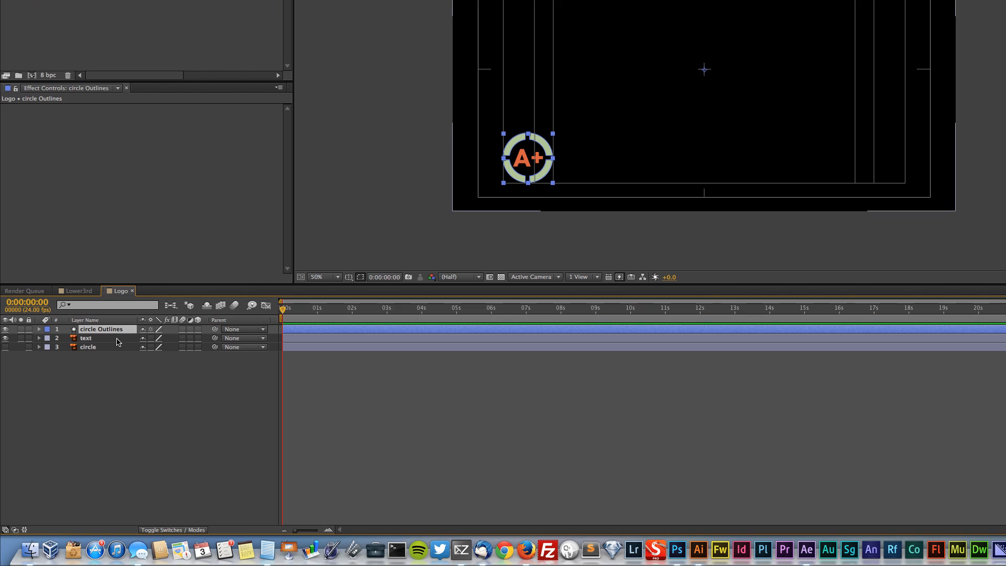
click(111, 340)
right_click(112, 342)
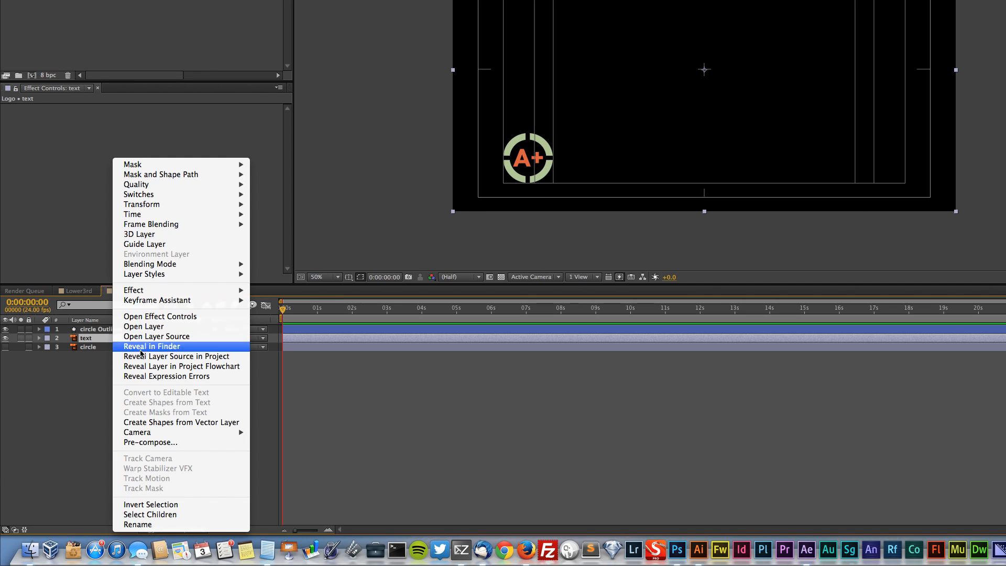
click(184, 421)
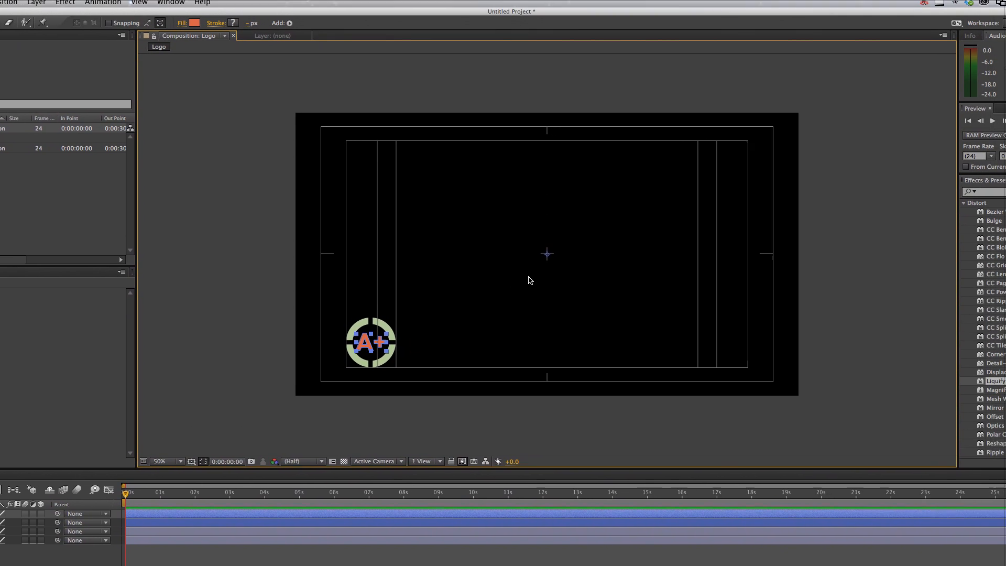
Show the Logo composition at 100% around the logo and turn on the keystroke display in Mouseposé
key(period)
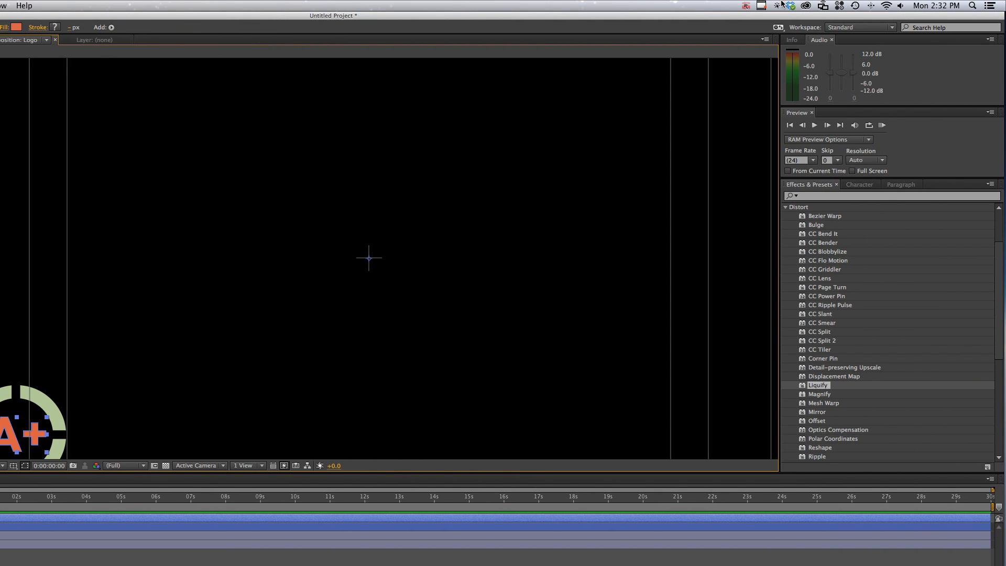
click(778, 5)
click(796, 47)
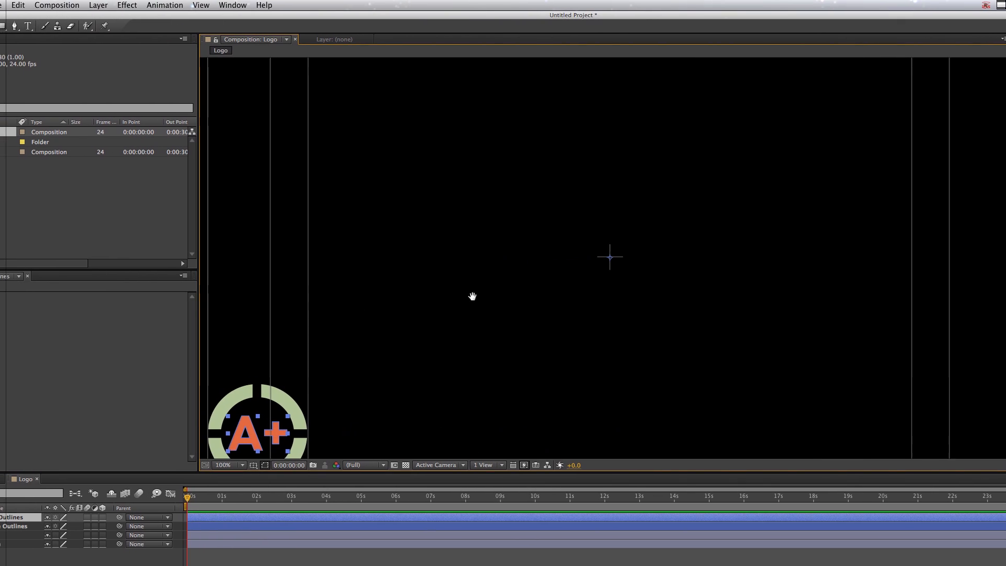
drag(472, 297, 513, 268)
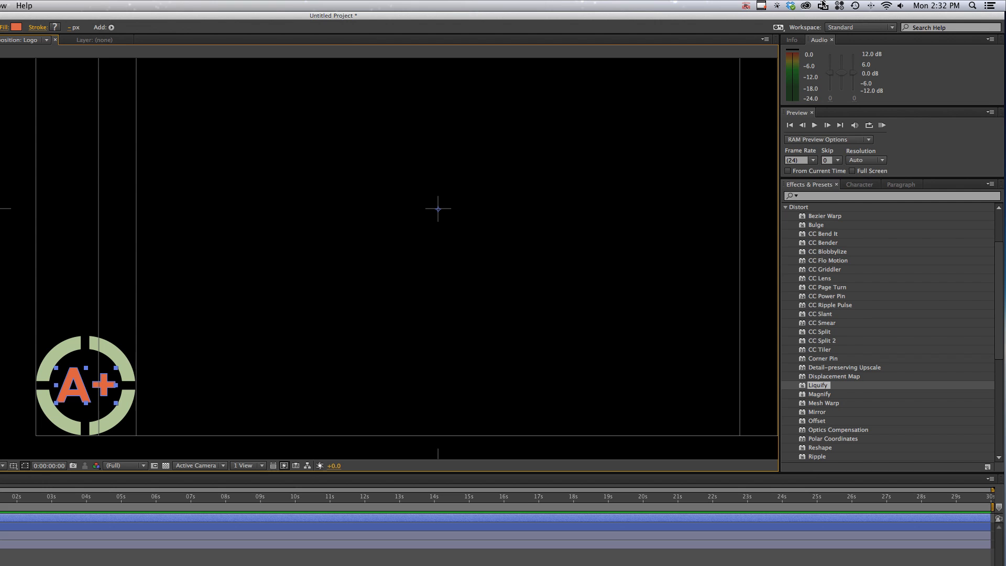
click(778, 6)
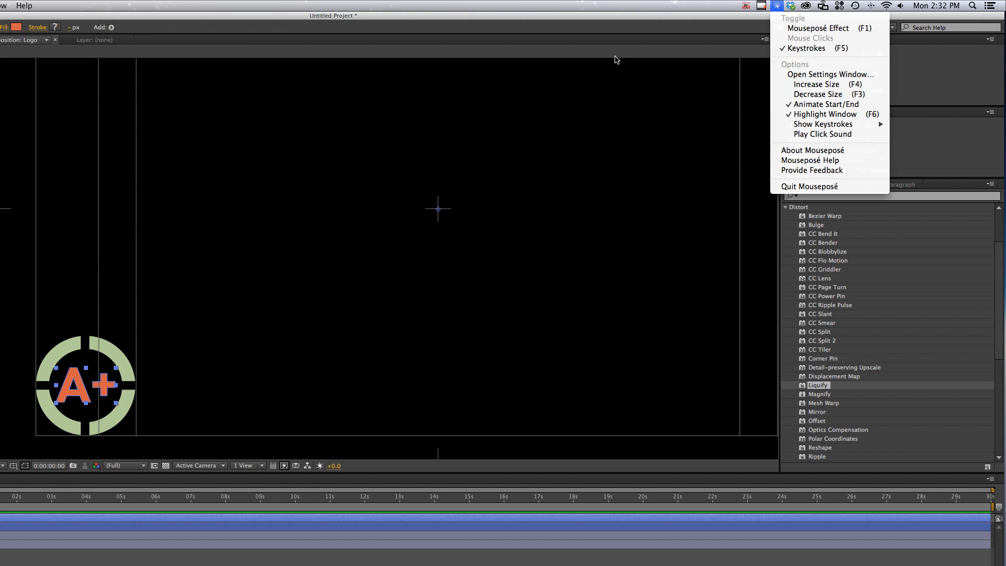
click(611, 28)
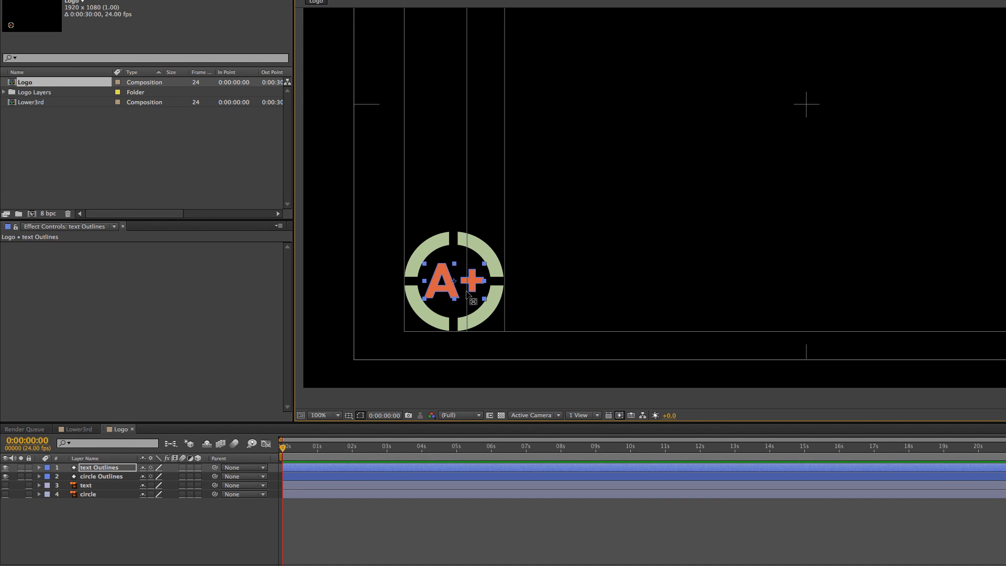
Centre the anchor points of the text Outlines and circle Outlines layers on their artwork
click(458, 273)
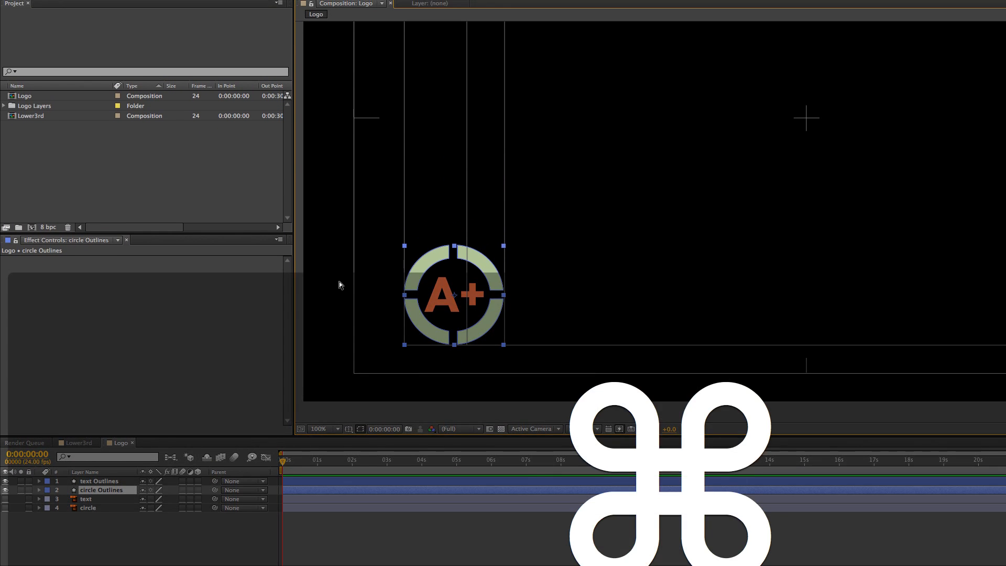
Show the rulers and place a vertical and a horizontal guide crossing at the centre of the circle artwork
key(super+r)
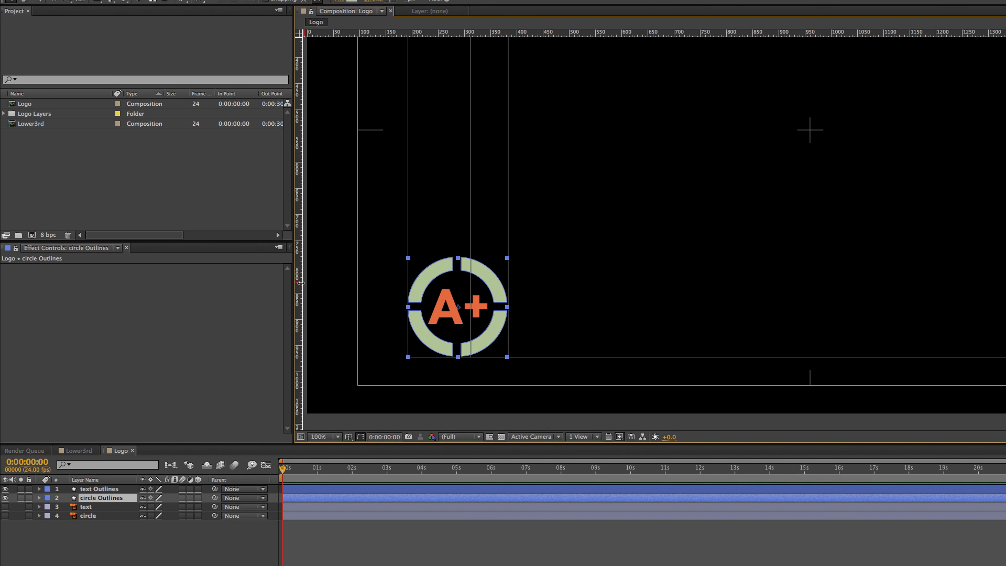
drag(300, 285, 461, 284)
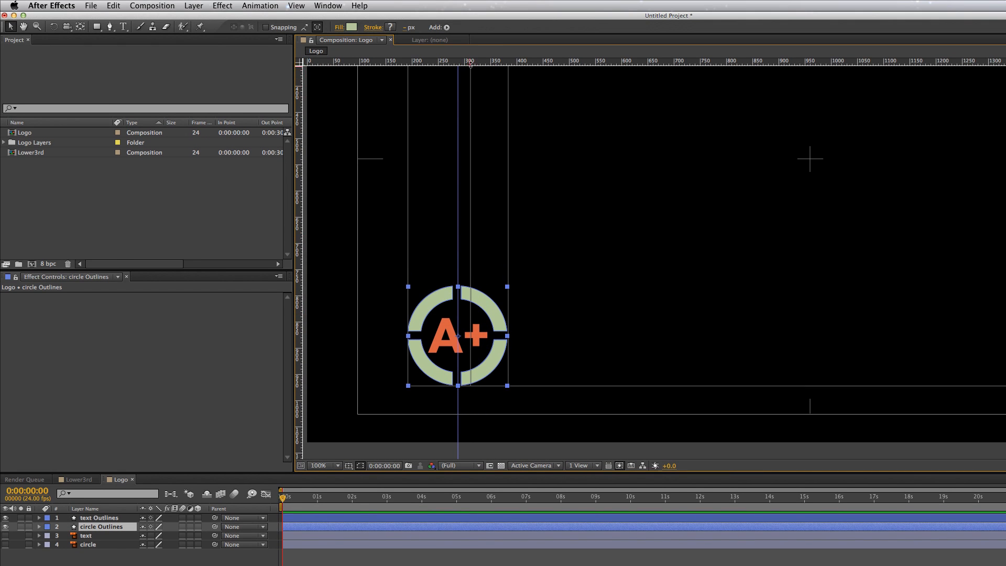
drag(470, 63, 597, 335)
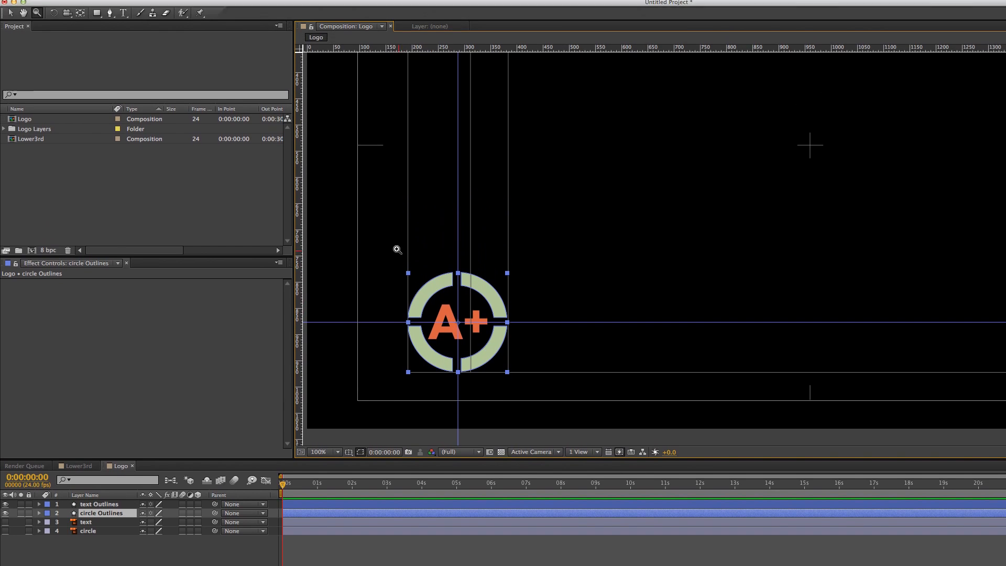
Align the text Outlines layer's anchor point with the intersection of the two guides and keep that layer selected
drag(400, 127, 524, 305)
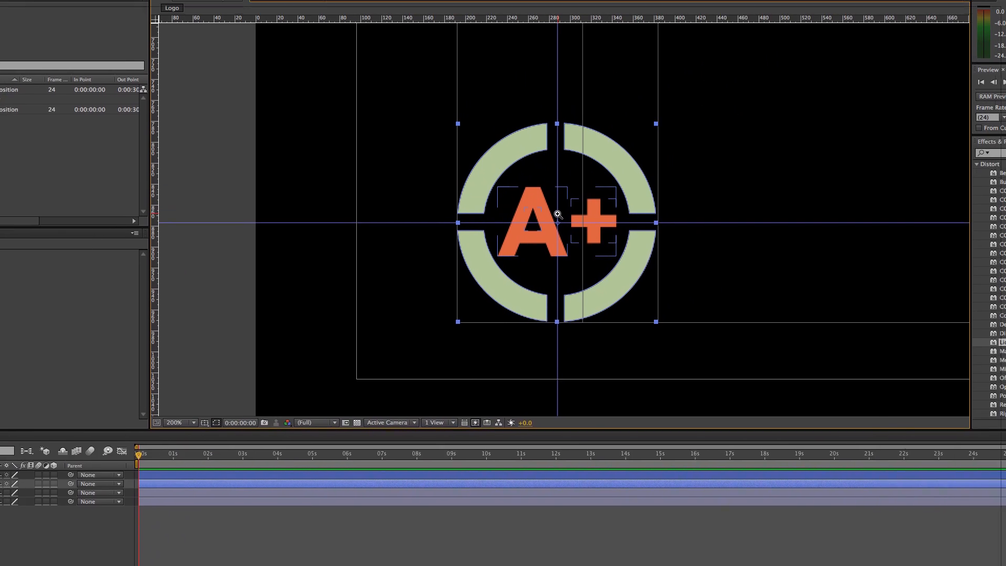
key(v)
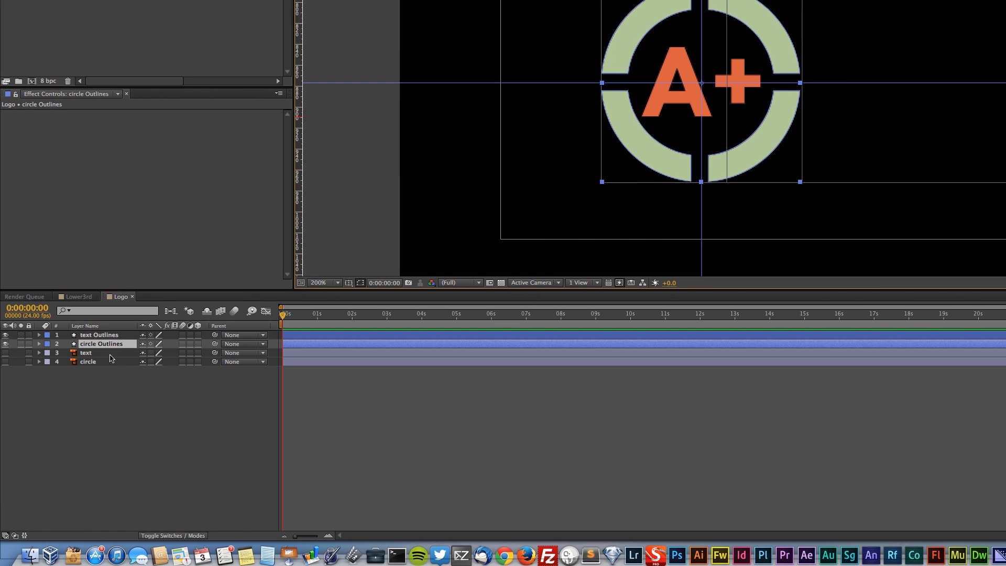
click(106, 519)
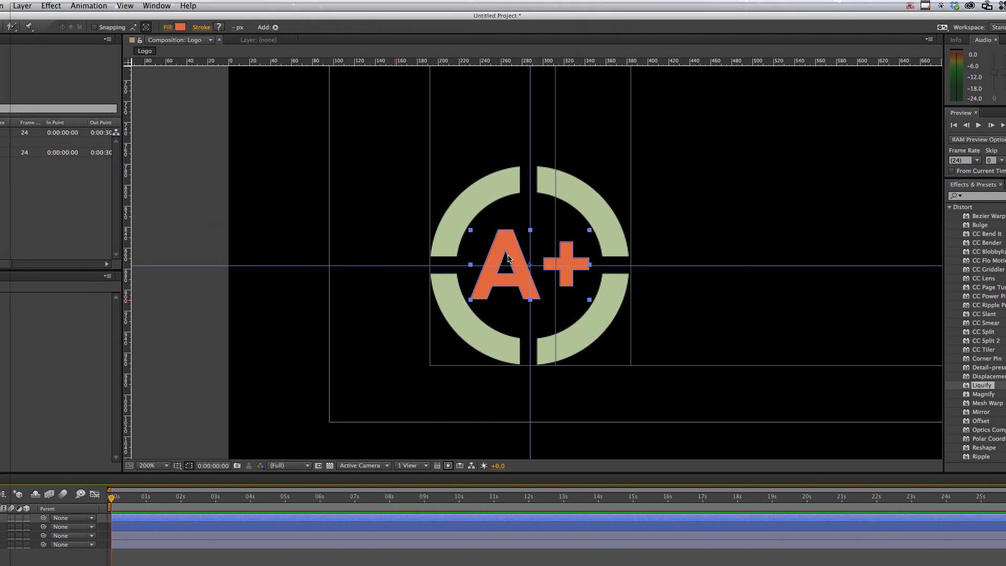
key(y)
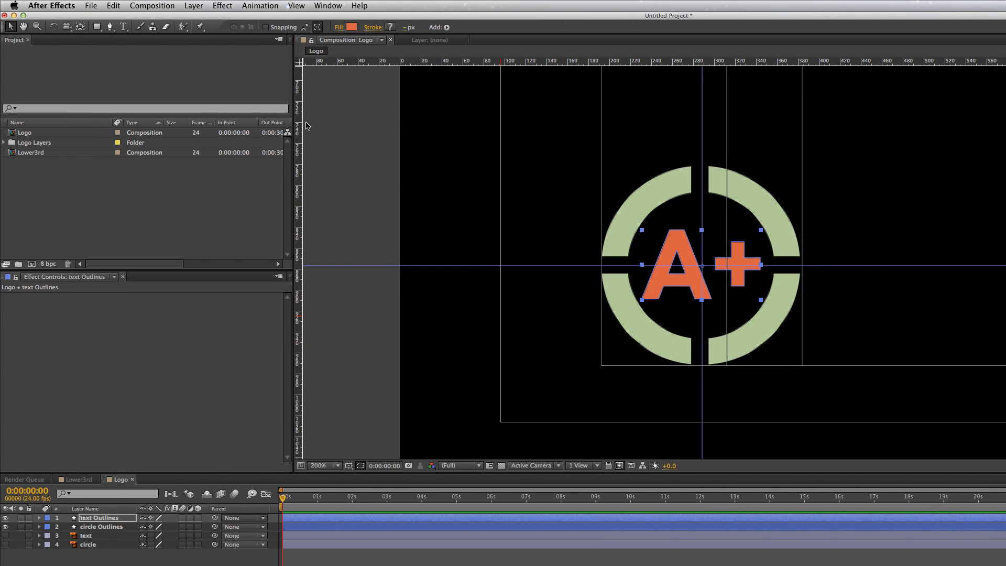
click(335, 134)
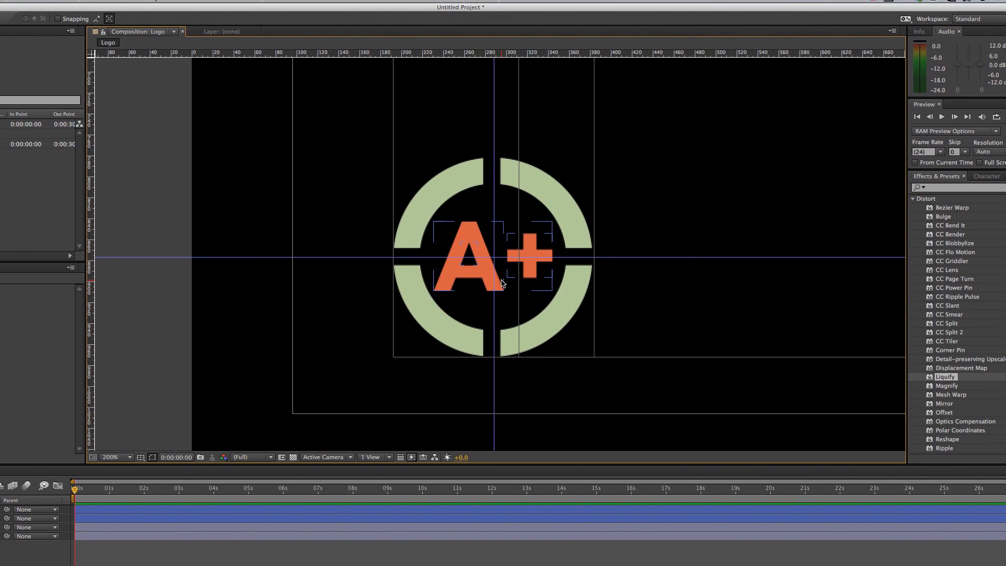
click(502, 283)
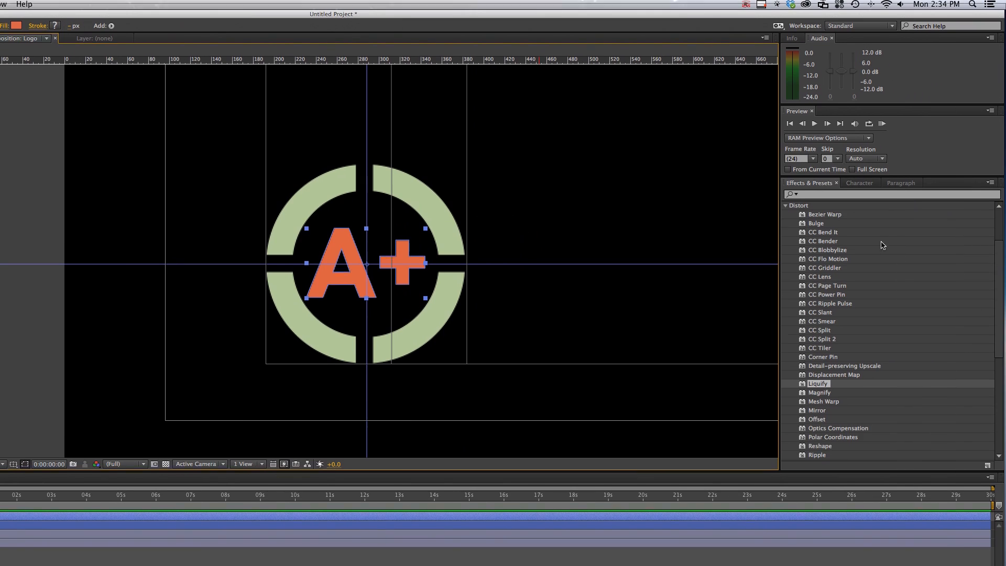
Examine the effect categories and the Behaviors and Image - Special Effects animation presets available for the text
scroll(793, 230, up, 3)
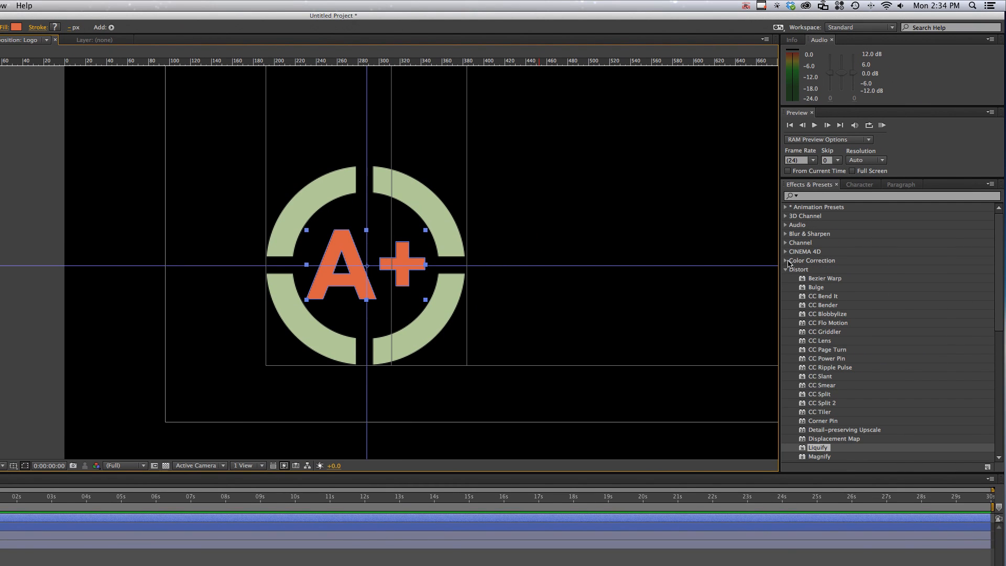
click(786, 270)
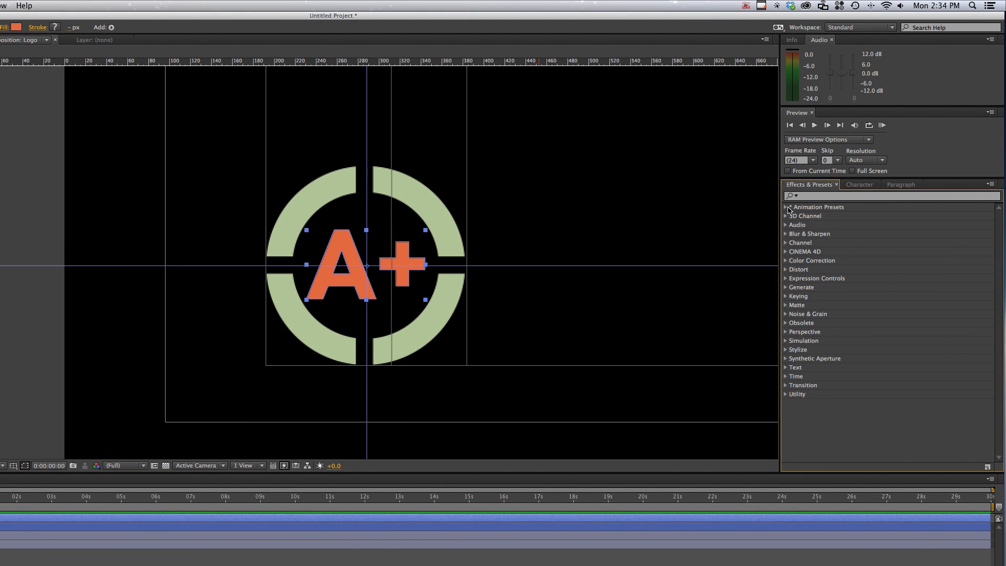
click(787, 208)
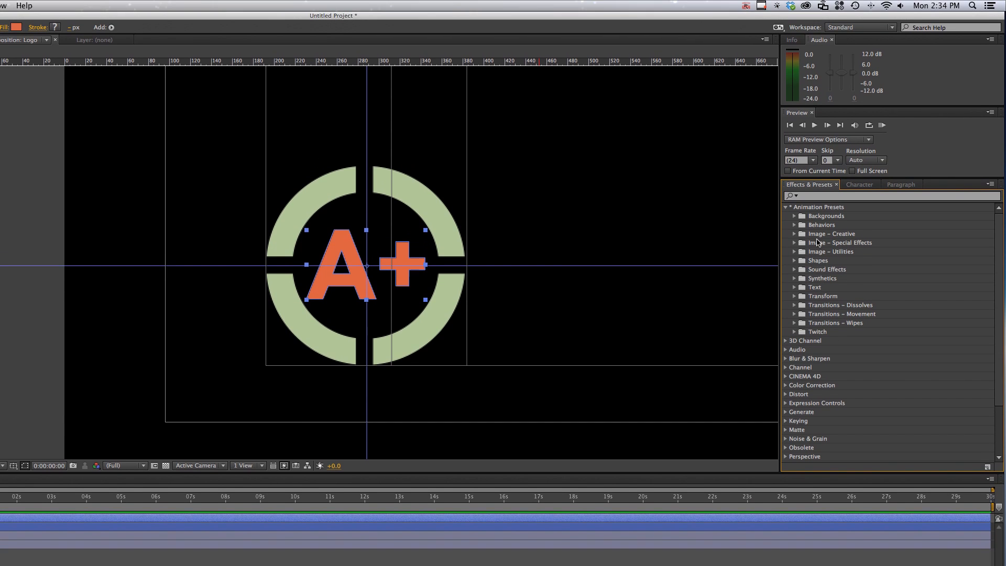
click(794, 225)
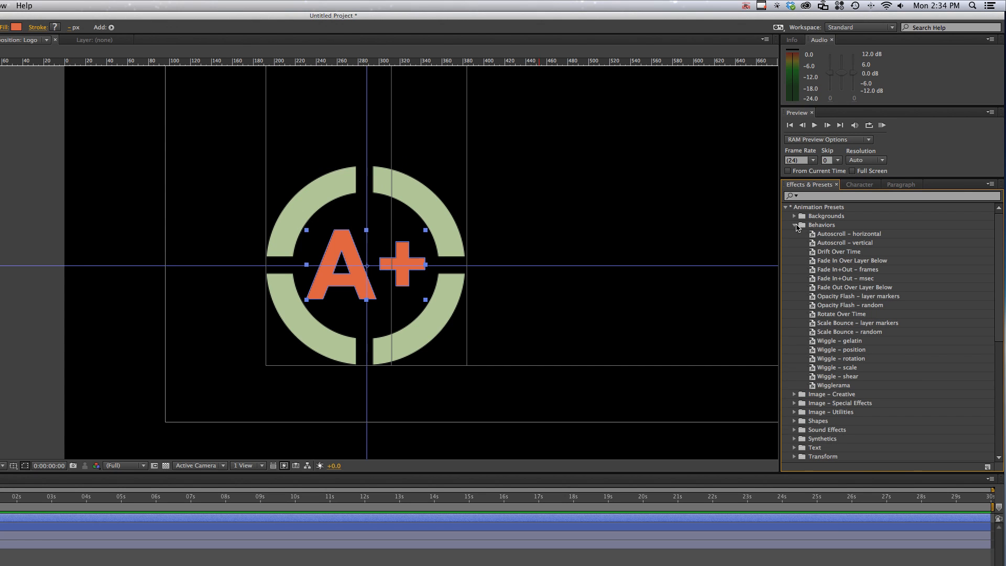
click(795, 225)
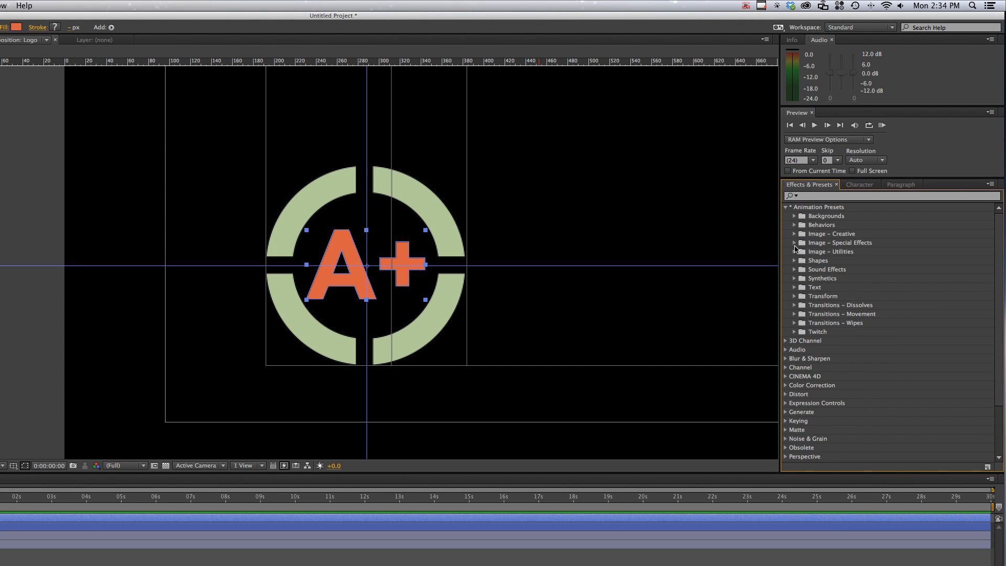
click(794, 243)
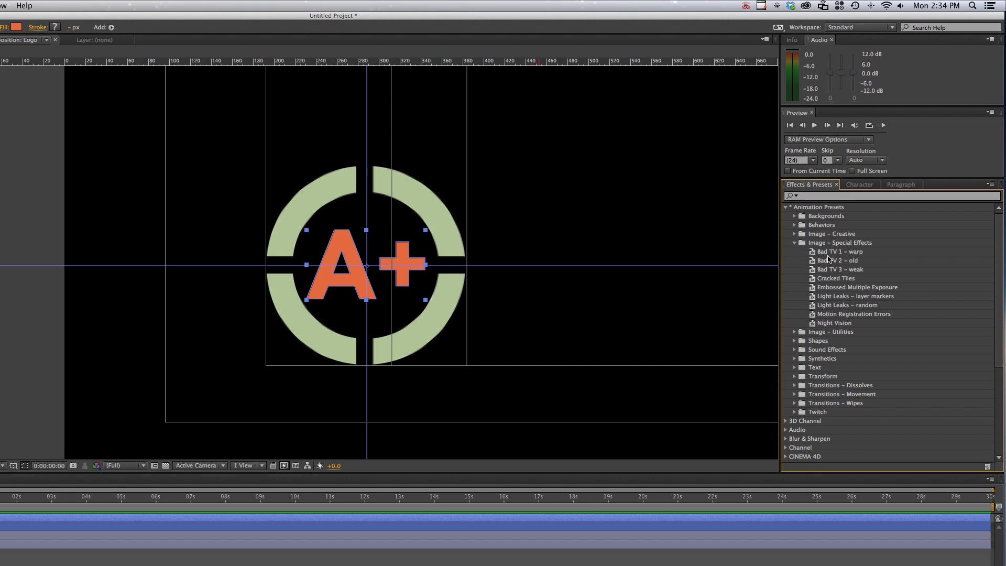
click(795, 243)
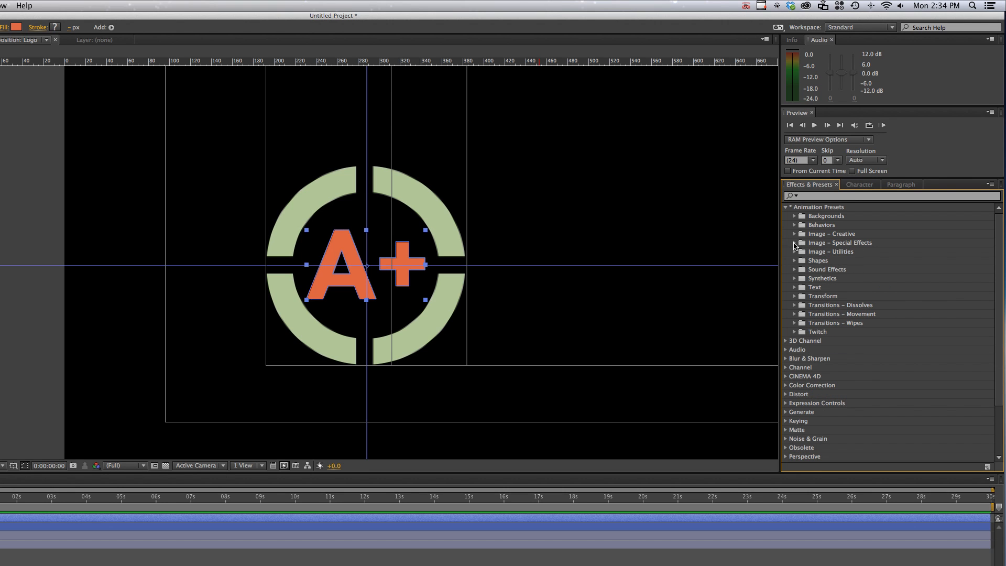
scroll(809, 299, down, 5)
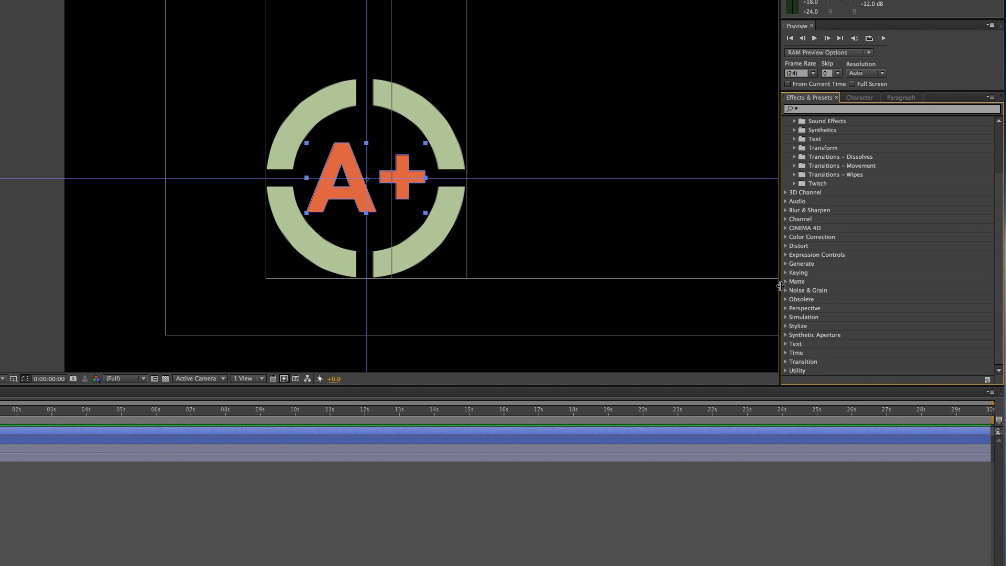
click(785, 268)
click(784, 268)
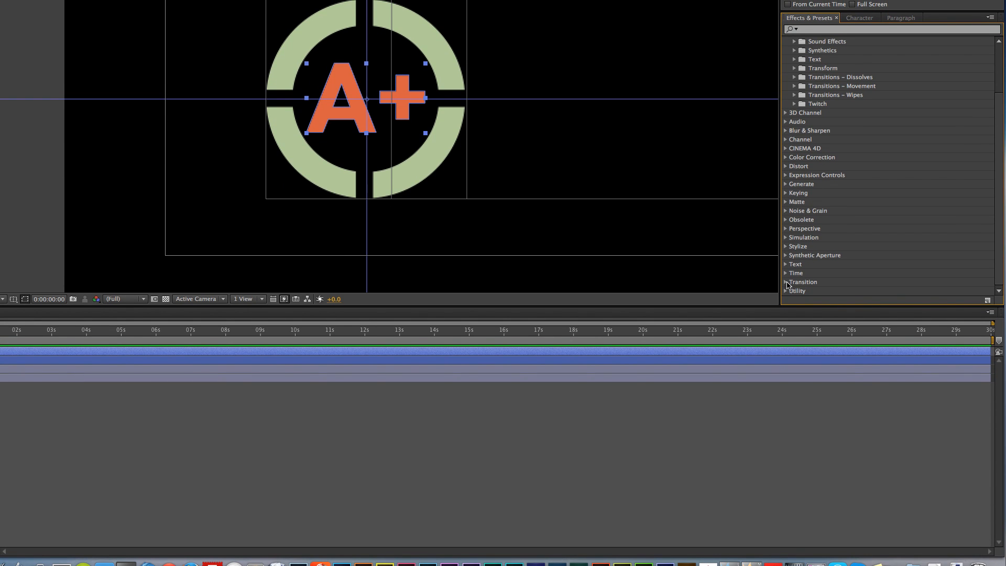
Try the CC Twister transition effect on the text Outlines layer and delete it again
click(786, 282)
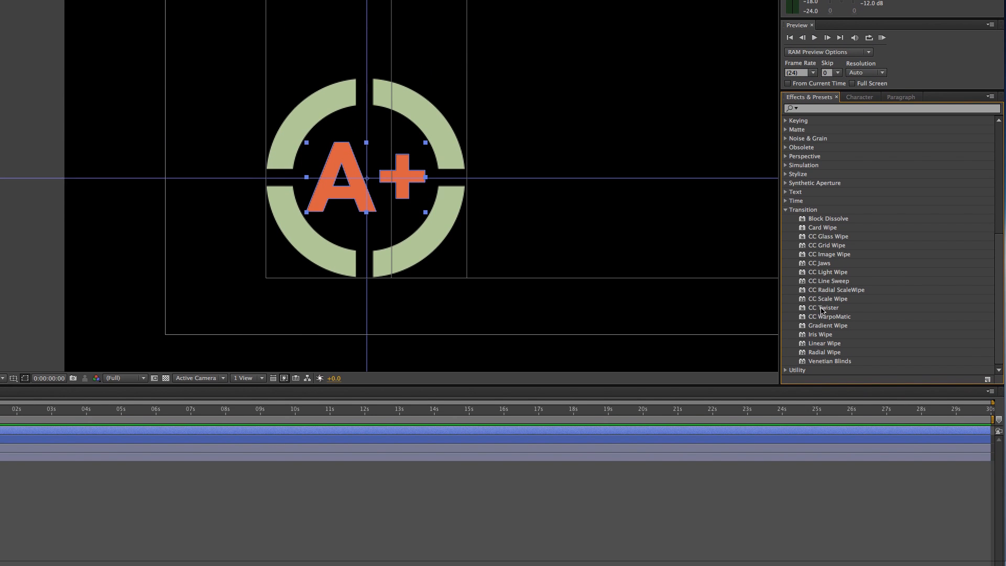
click(823, 382)
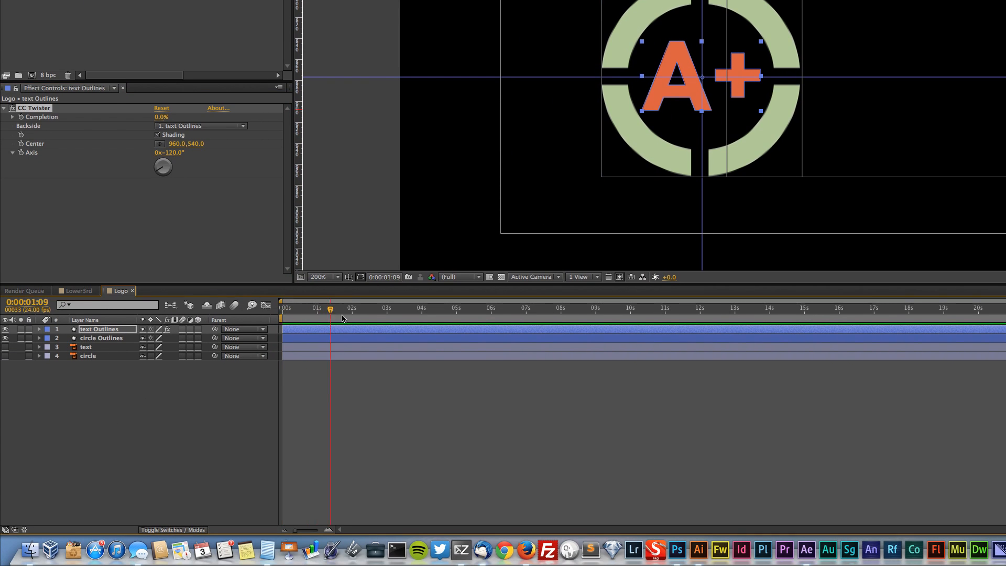
drag(343, 318, 2, 317)
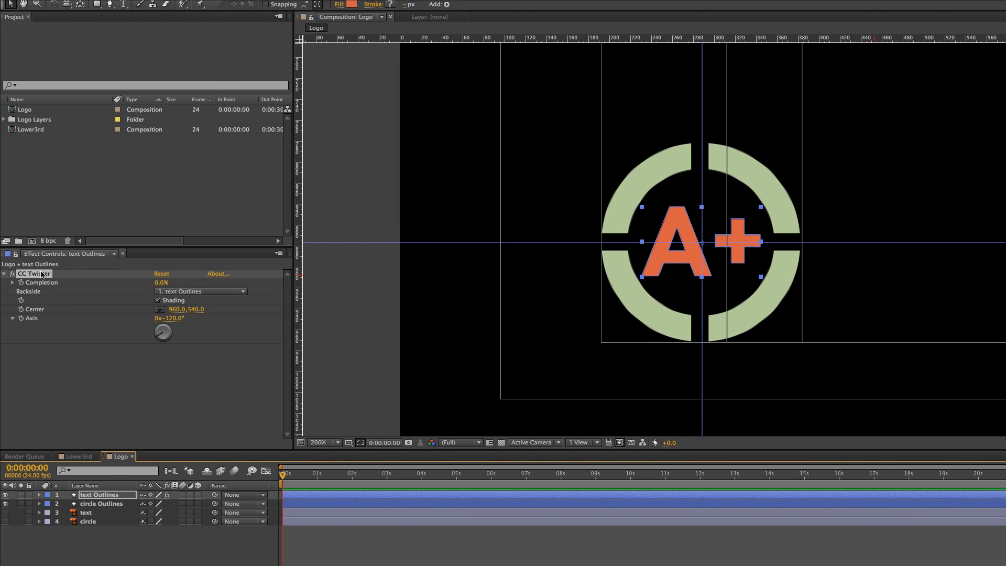
key(Delete)
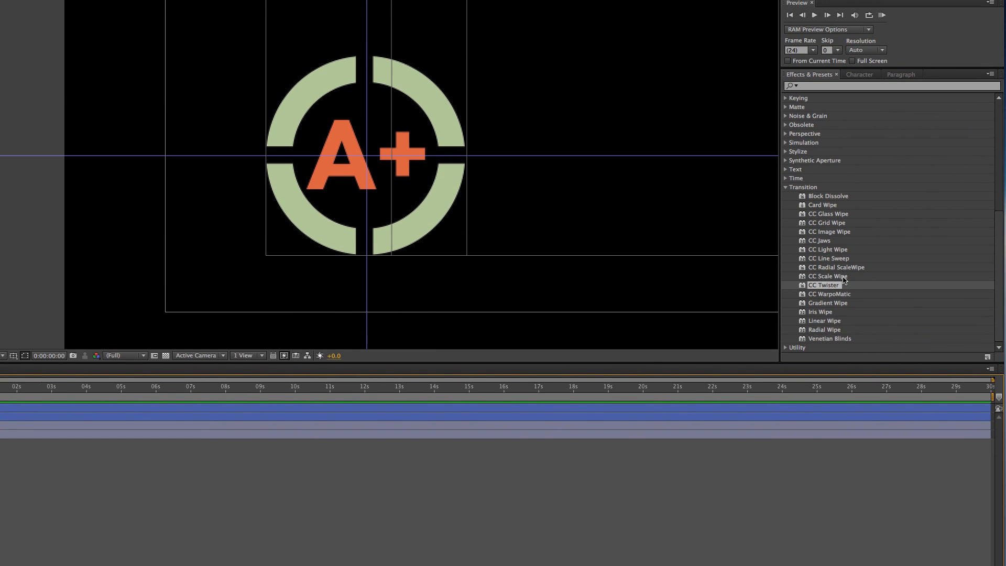
click(844, 275)
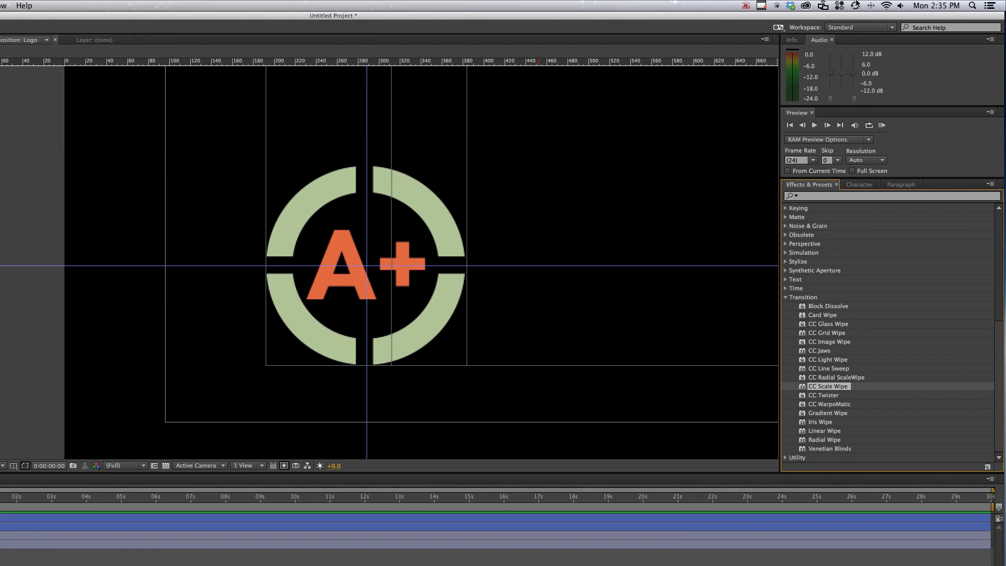
click(762, 6)
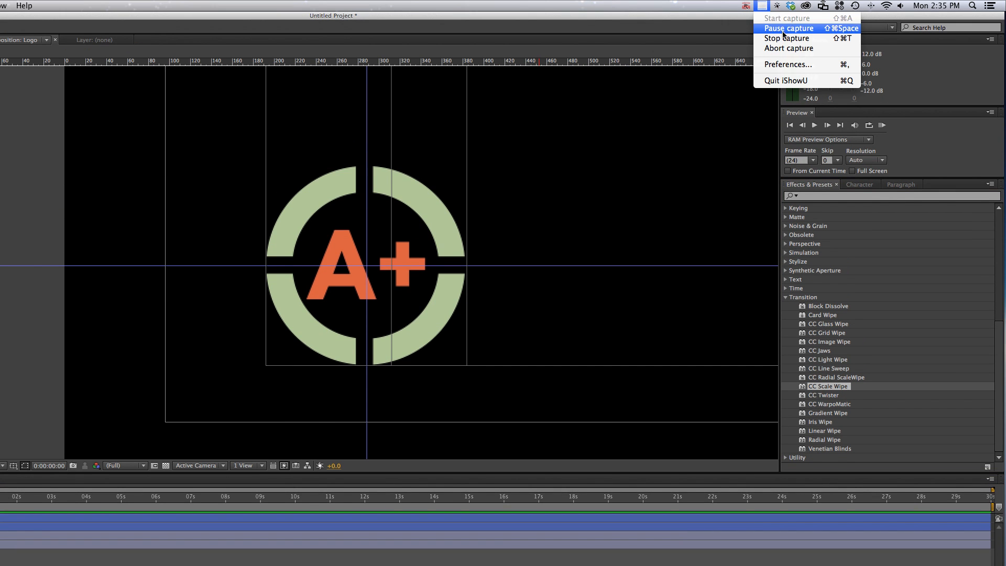
click(783, 30)
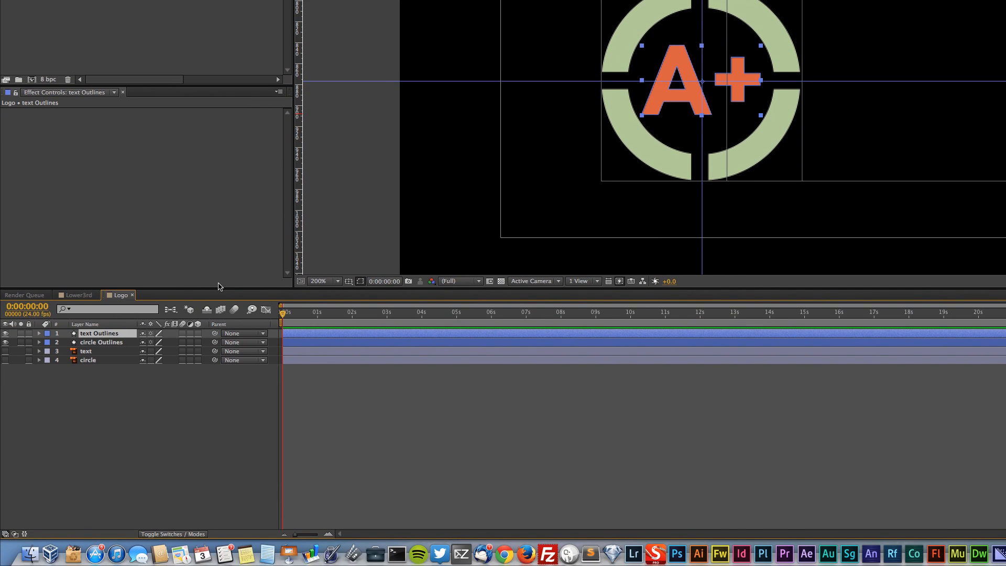
Keyframe the text Outlines layer's opacity from 0% at the start to 100% at one second and preview the fade
key(t)
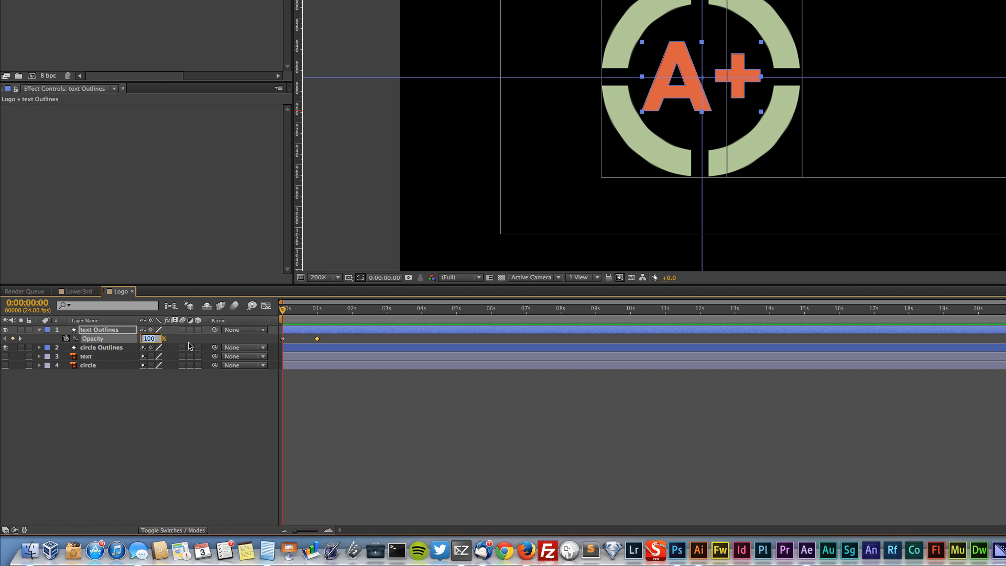
key(Return)
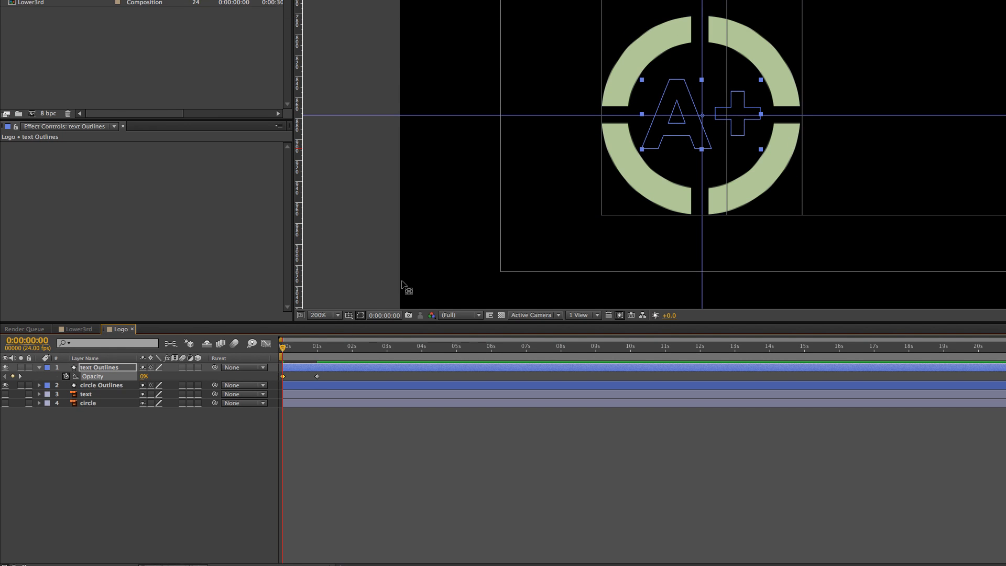
mouse_move(283, 310)
mouse_down()
mouse_move(313, 310)
mouse_move(266, 308)
mouse_move(316, 308)
mouse_move(280, 308)
mouse_up()
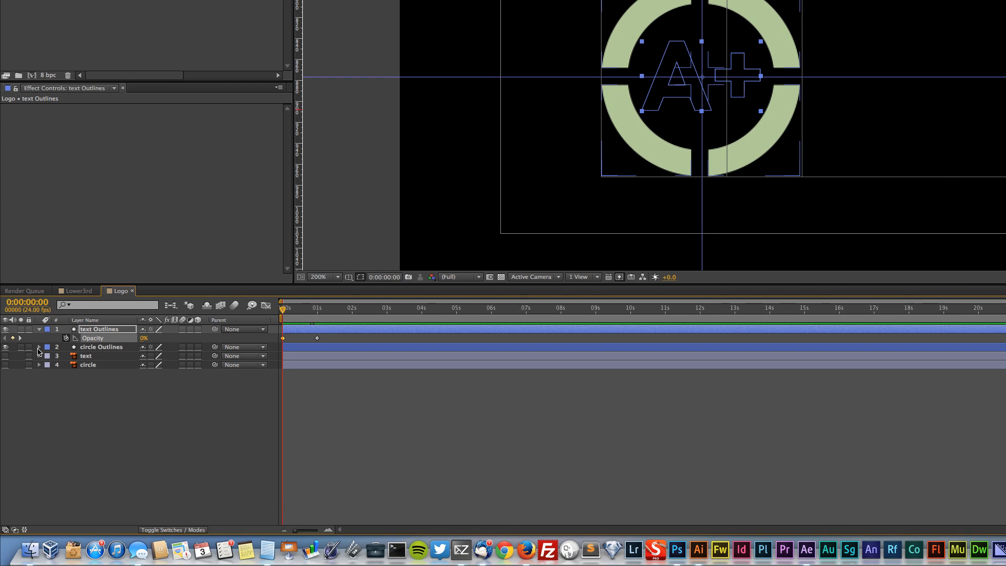
Add the first Rotation and Opacity keyframes to the circle Outlines layer at 0:00:00:14
click(38, 348)
click(49, 365)
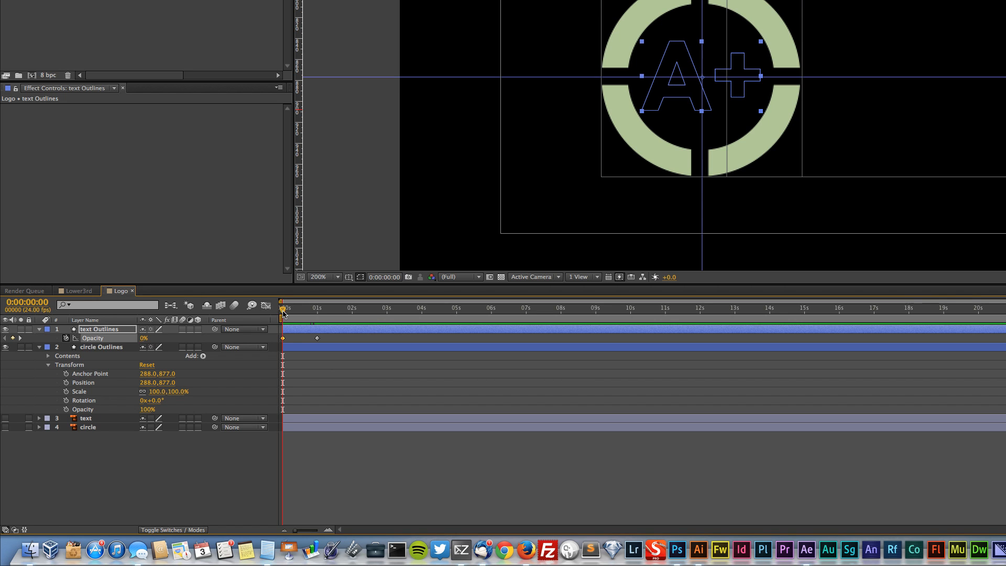
drag(285, 312, 307, 312)
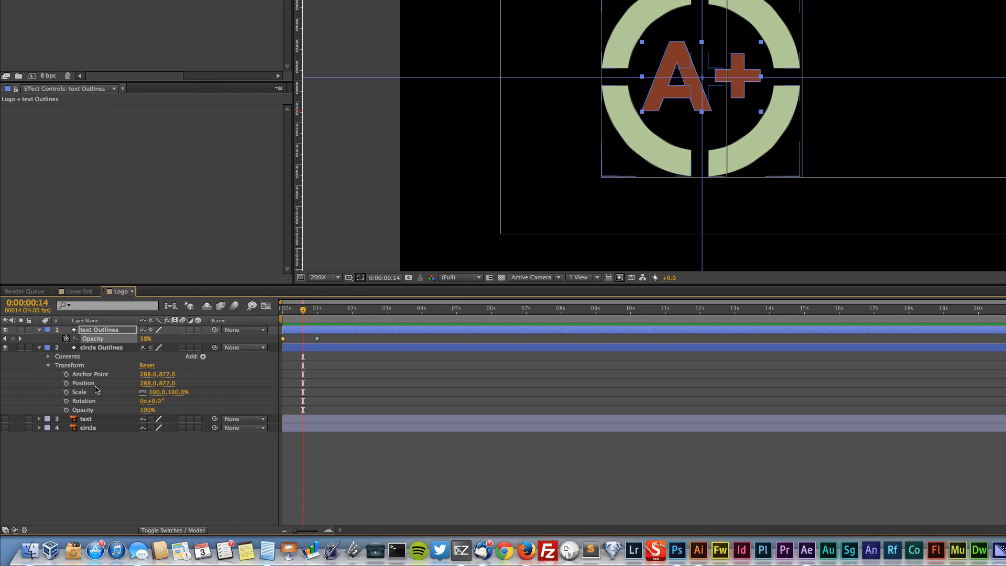
click(66, 401)
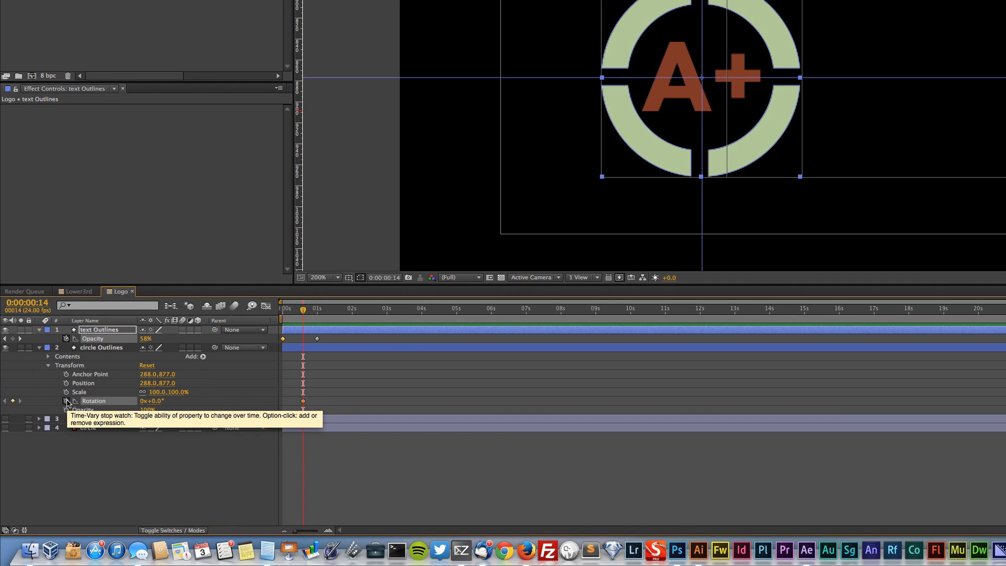
click(66, 410)
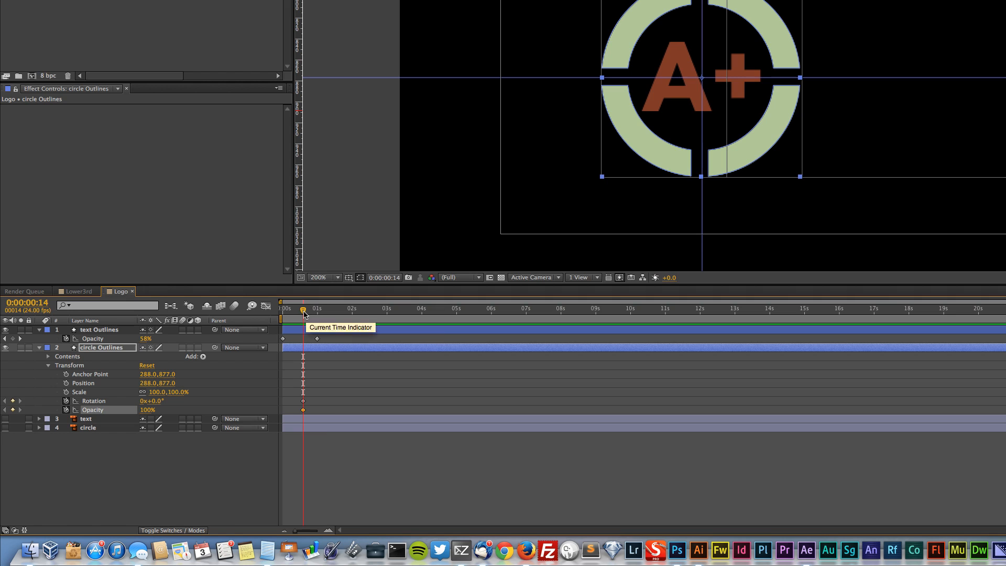
Add end keyframes for the circle Outlines layer's Rotation and Opacity at 0:00:01:16, keeping their current values
drag(304, 310, 330, 315)
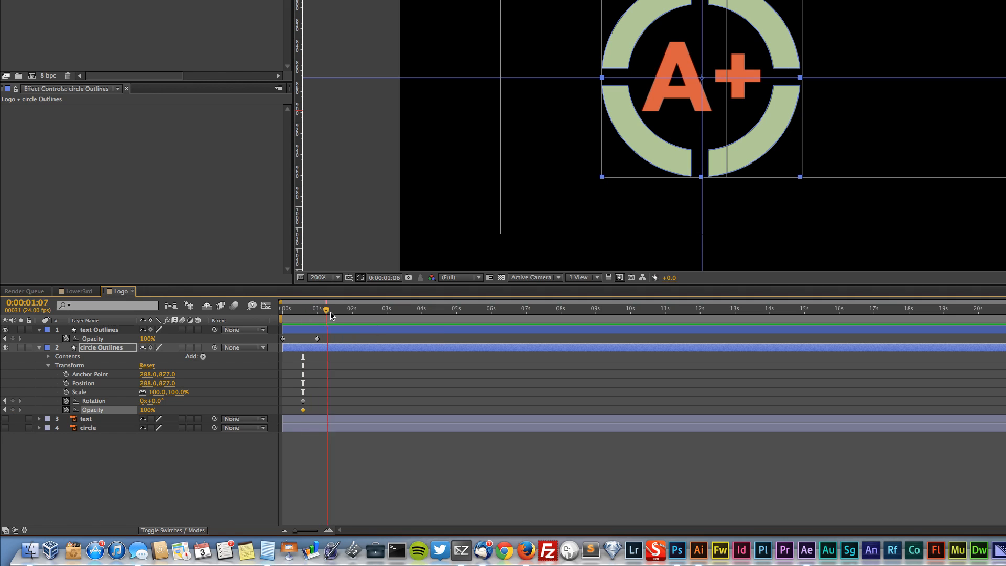
click(14, 400)
click(13, 410)
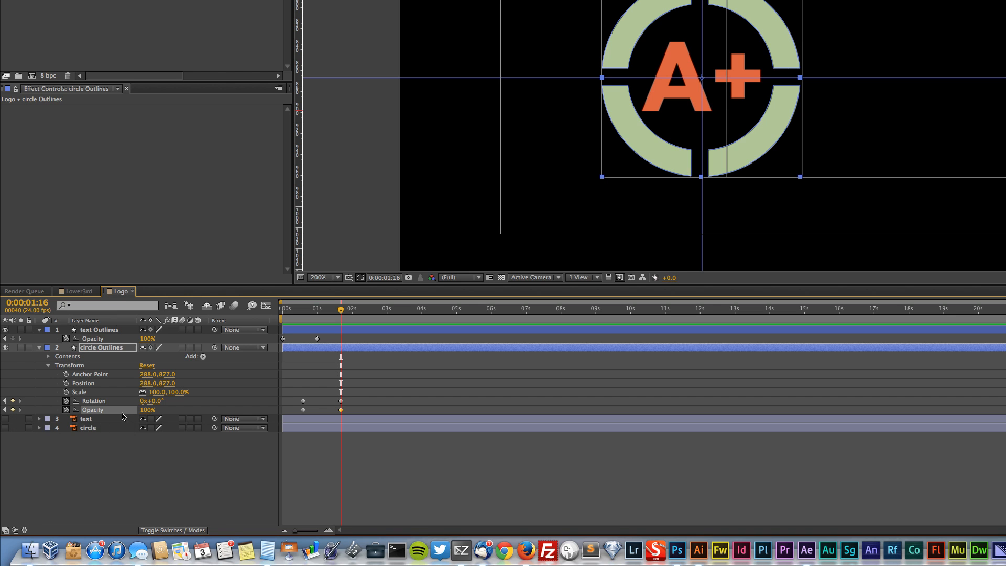
Set the circle Outlines layer's rotation to 312° at its 0:00:00:14 keyframe and preview the spin
click(5, 409)
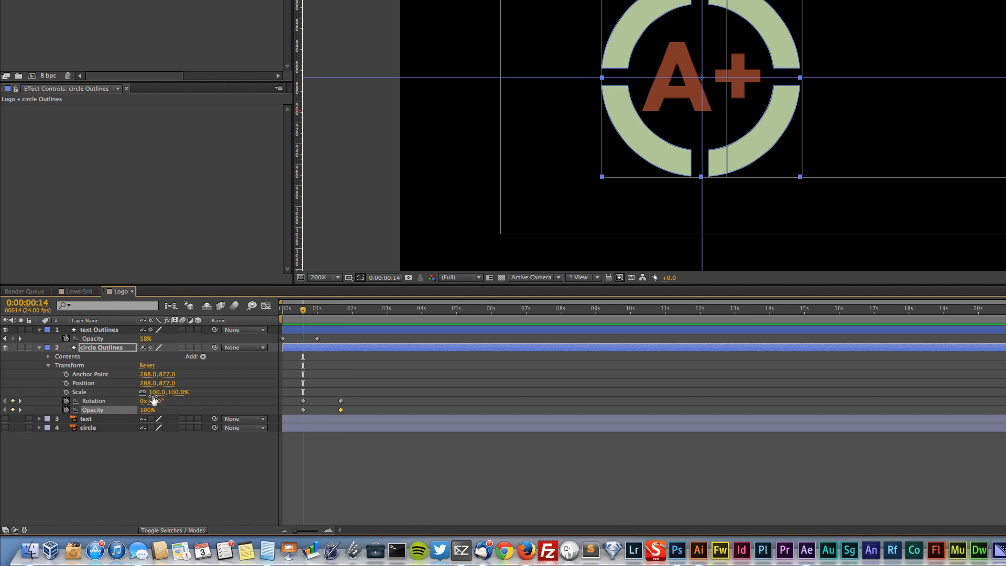
drag(154, 406, 308, 409)
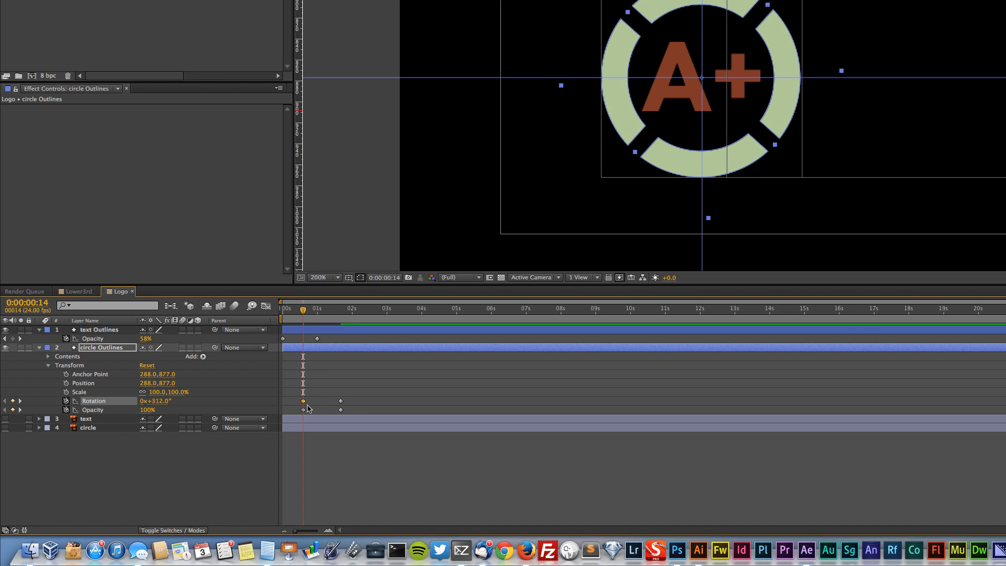
drag(305, 313, 64, 431)
click(20, 410)
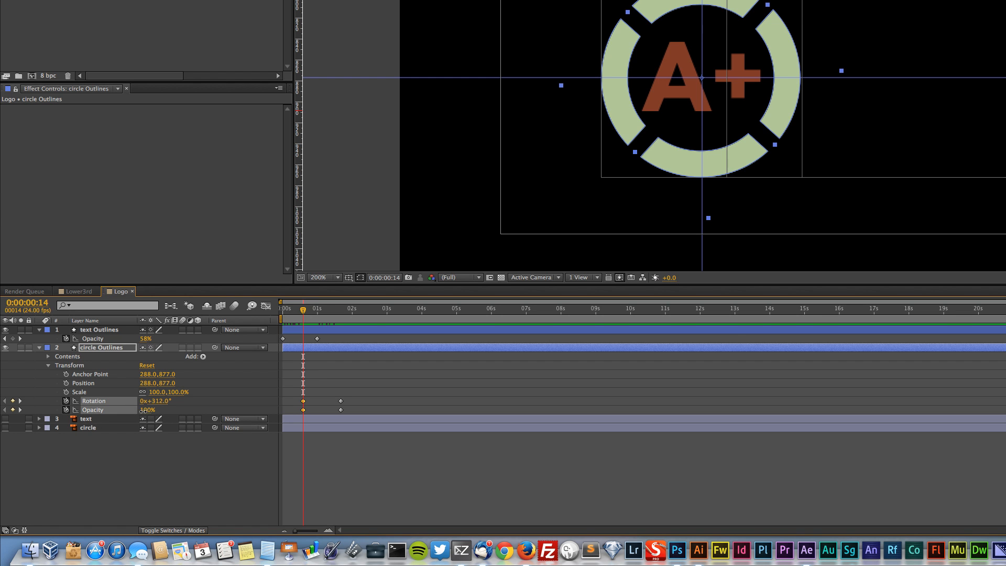
Set the circle Outlines layer's opacity to 0% at its 0:00:00:14 keyframe and preview the combined spin and fade
drag(143, 410, 94, 411)
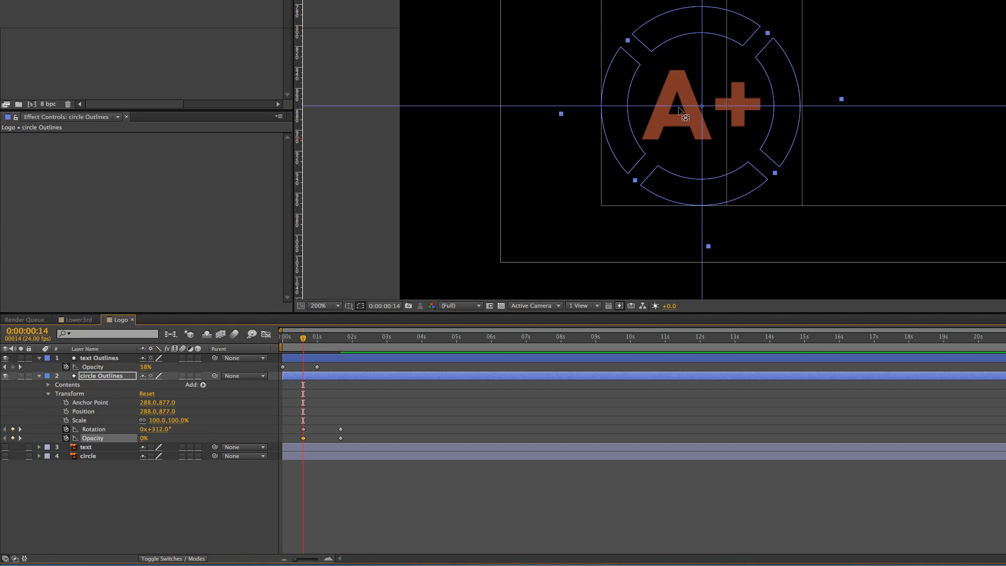
key(space)
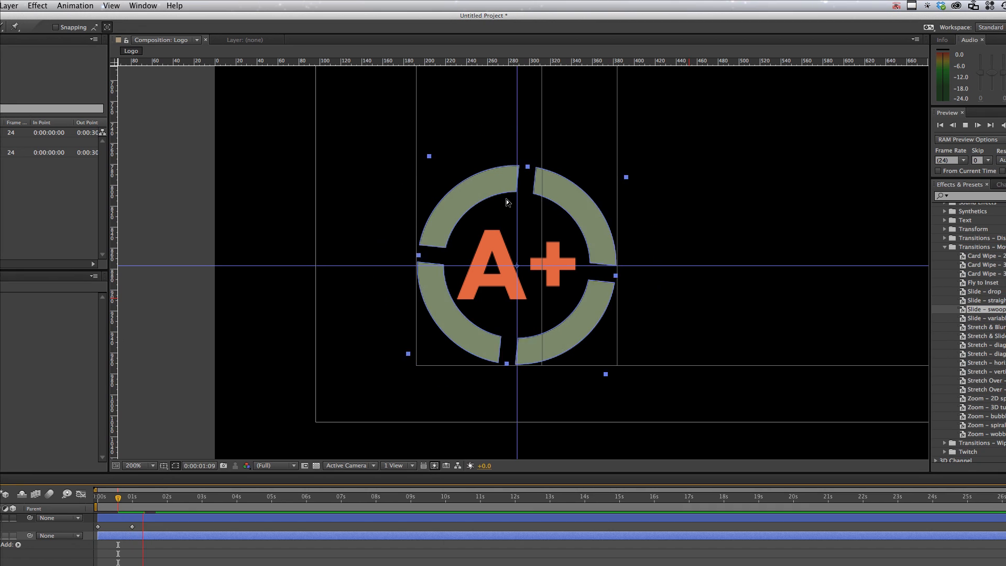
drag(197, 500, 141, 501)
Move the circle Outlines layer's ending Rotation and Opacity keyframes earlier, to about 0:00:01:11, and preview the animation from the start
drag(355, 409, 334, 394)
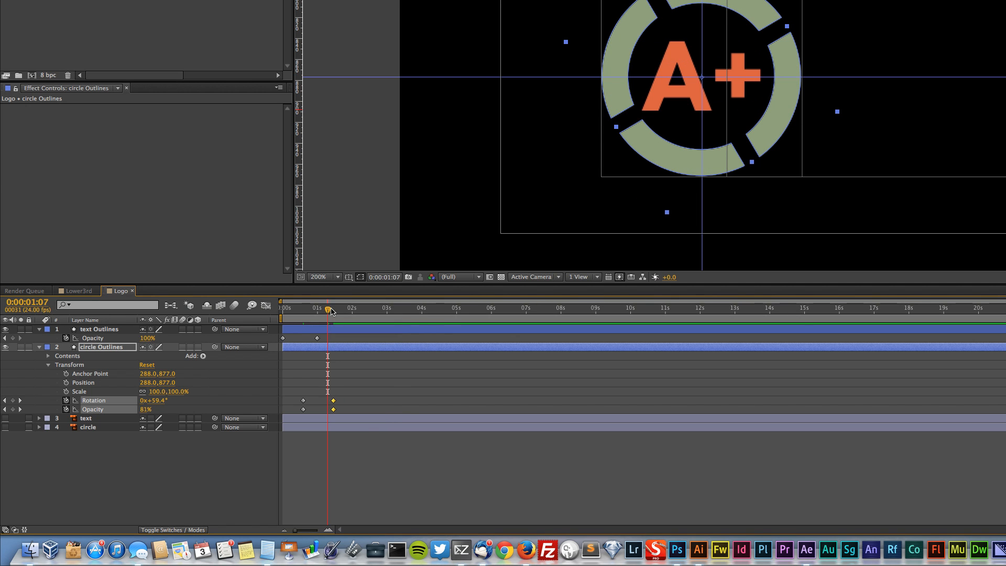
key(Home)
key(space)
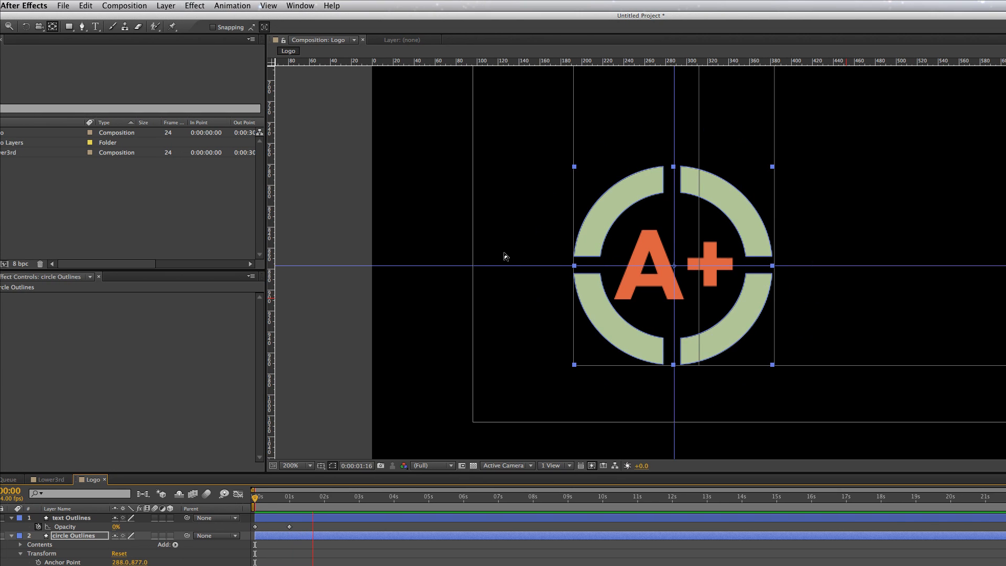
key(space)
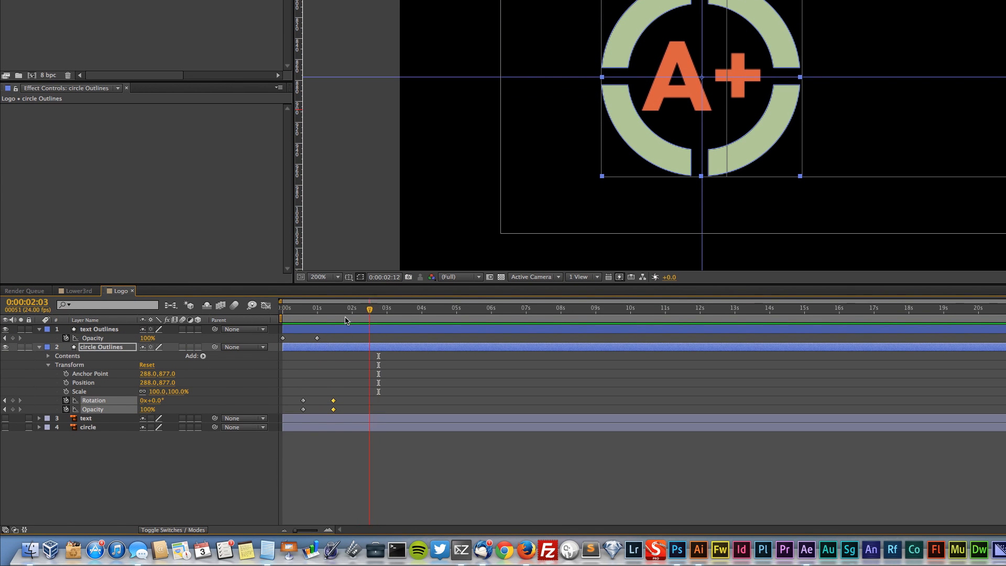
Shift all the circle's keyframes to begin at 0:00:00:00, delay the text Outlines layer's opacity keyframes slightly, and preview the result
key(Home)
drag(292, 387, 313, 412)
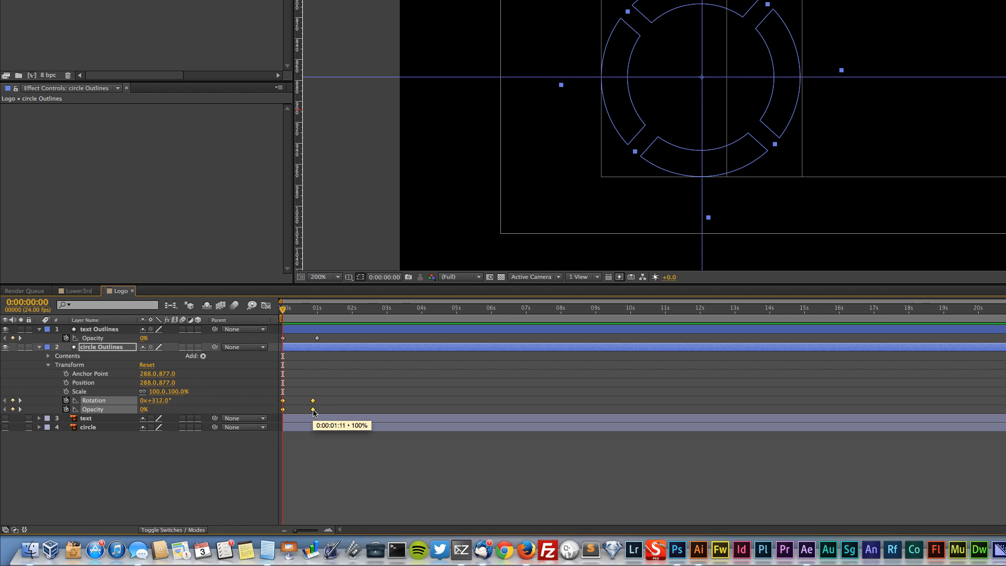
drag(334, 336, 301, 340)
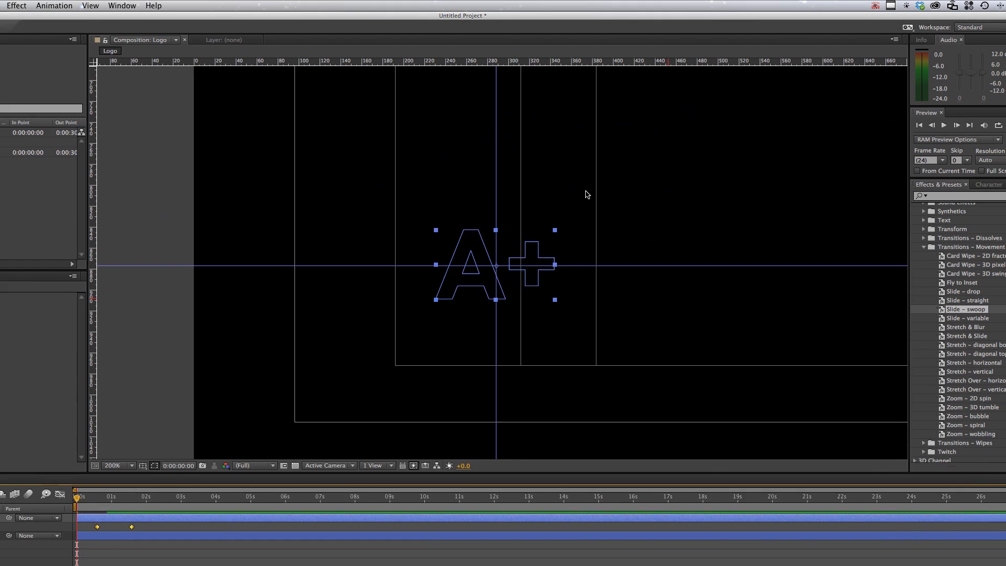
key(KP_0)
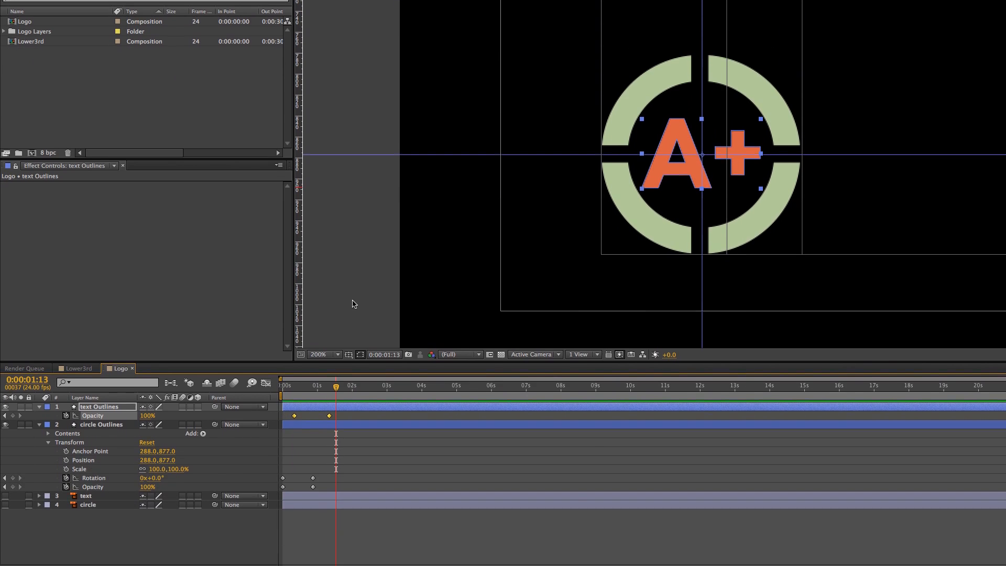
Save the project as U01_Practice in the AEs folder
key(super+s)
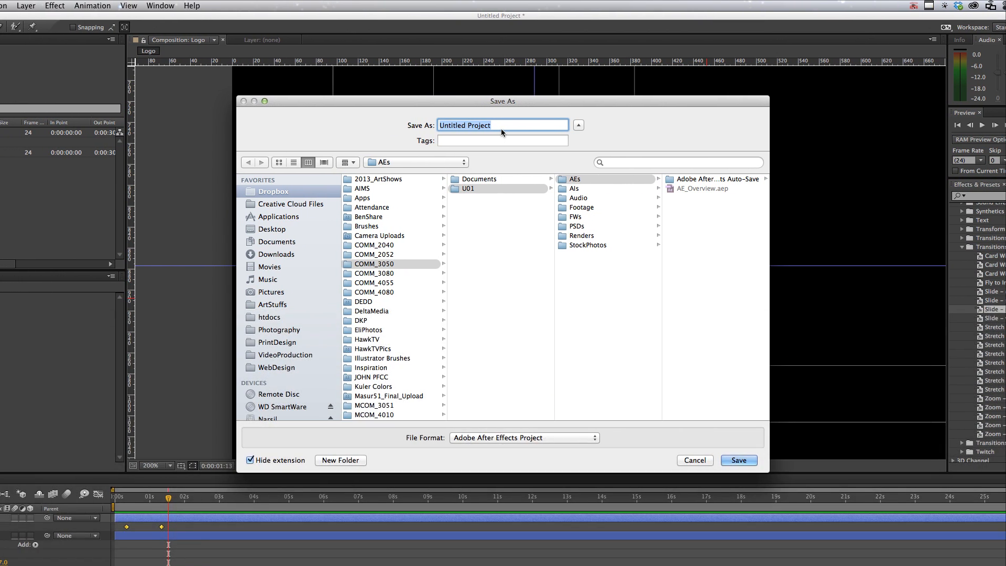
key(BackSpace)
text(U01_Practice)
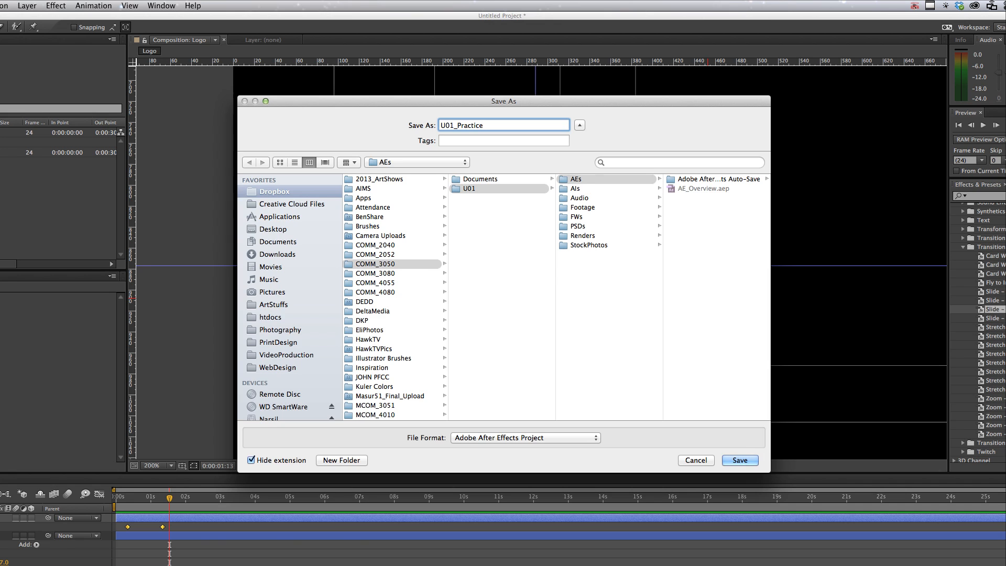
key(Return)
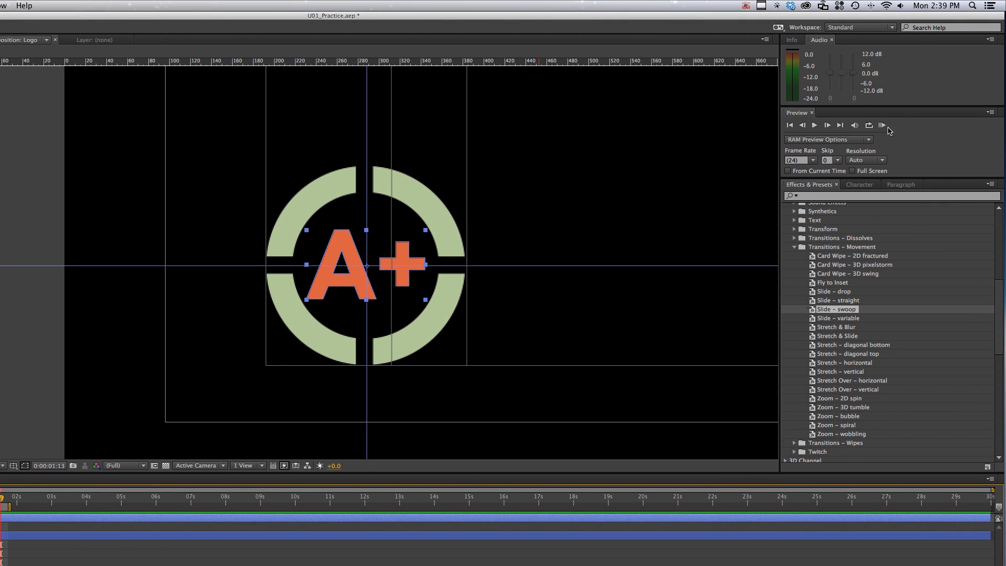
click(882, 103)
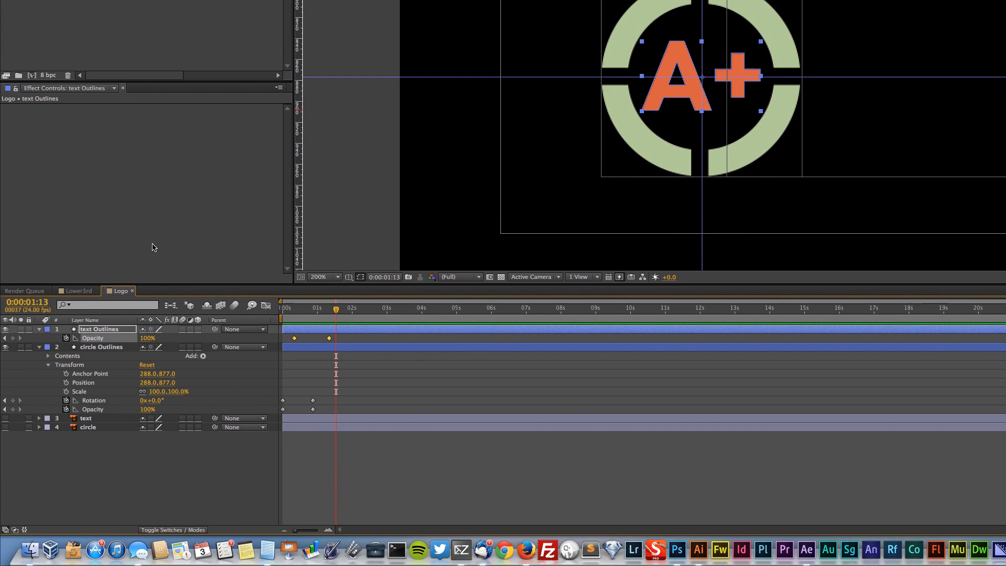
Open the Lower3rd composition and add the Logo composition to it as a layer
click(79, 291)
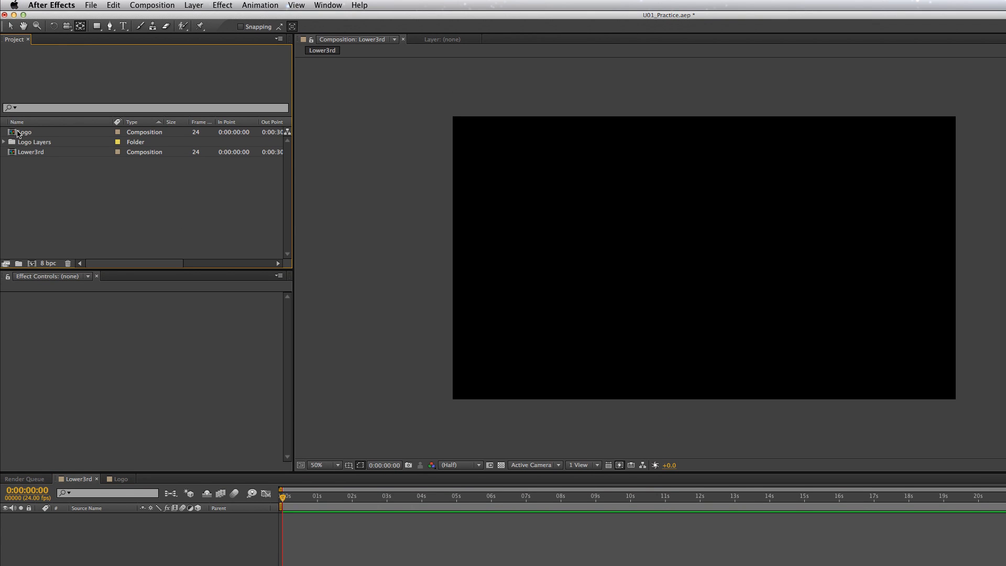
click(11, 134)
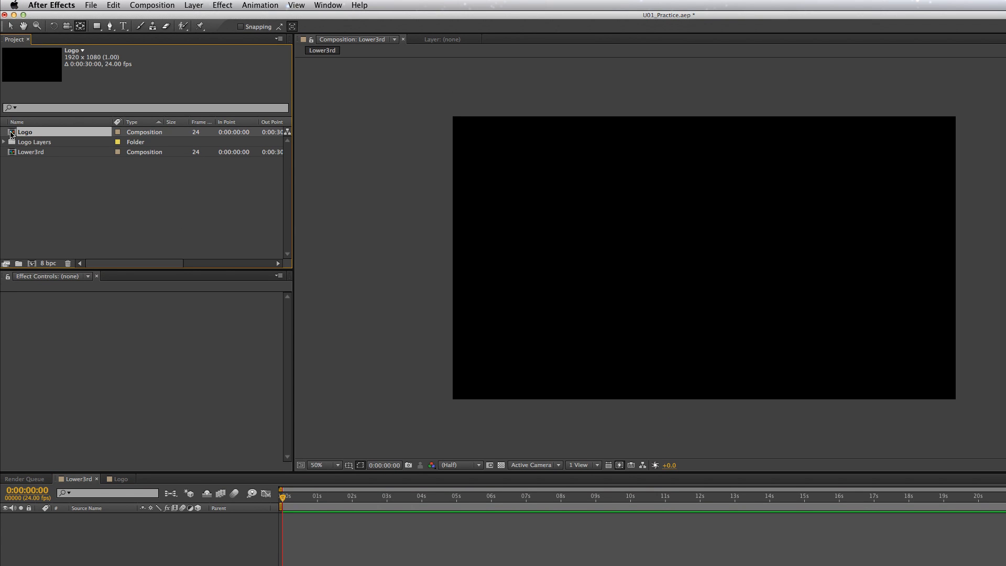
drag(11, 135, 270, 529)
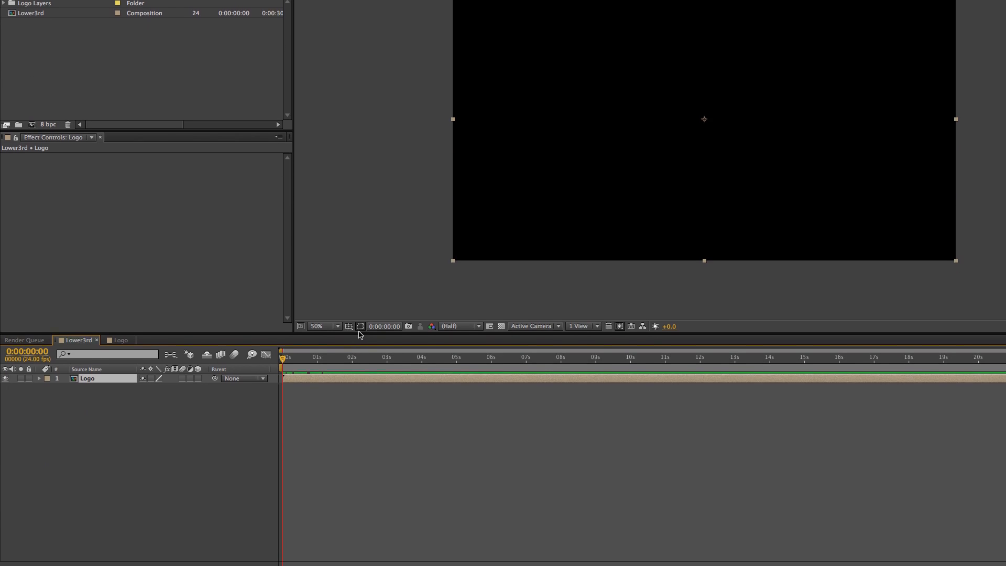
Show the title/action safe guides in Lower3rd and set the current time to 0:00:01:00 with the logo viewed at 100%
click(349, 466)
click(378, 294)
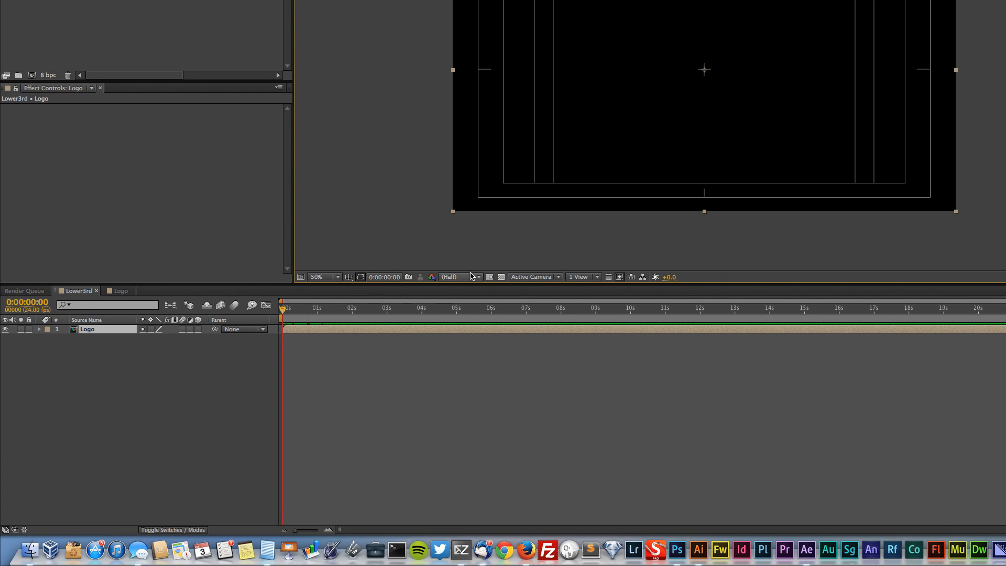
drag(280, 310, 293, 310)
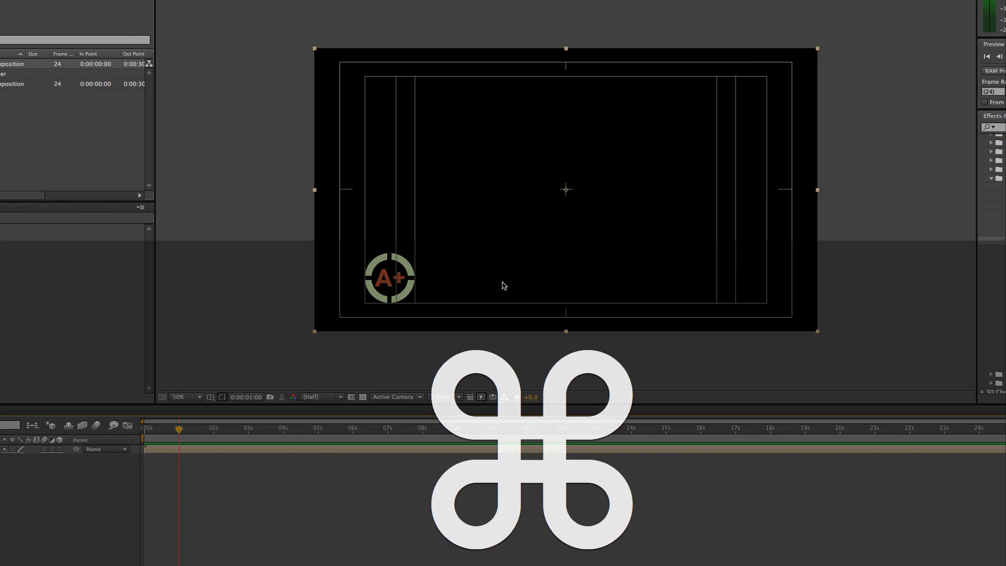
key(super+equal)
key(space)
drag(379, 321, 466, 207)
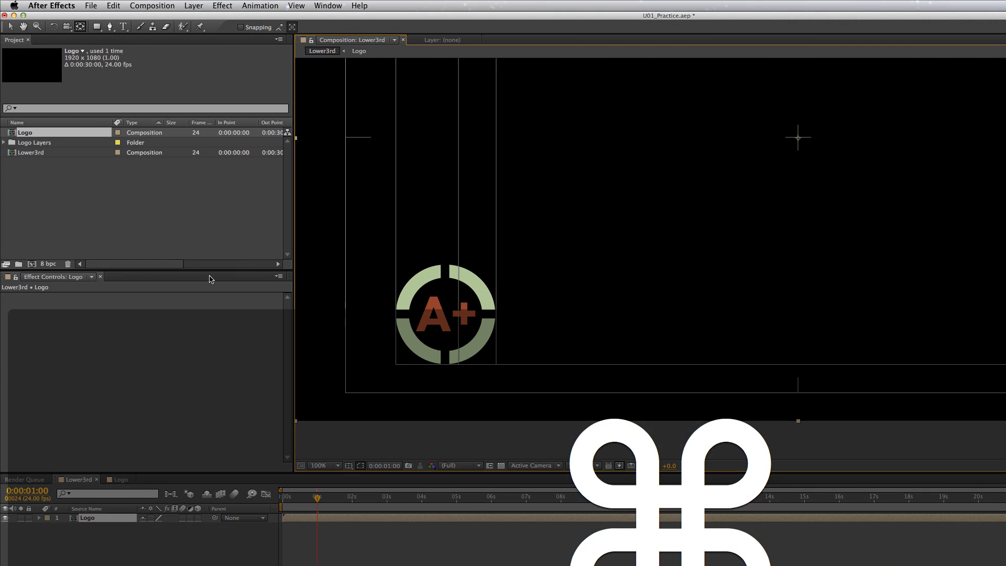
Show the rulers, then place a vertical guide at the composition's centre and horizontal guides at the logo circle's upper and lower edges
key(super+r)
drag(299, 259, 801, 282)
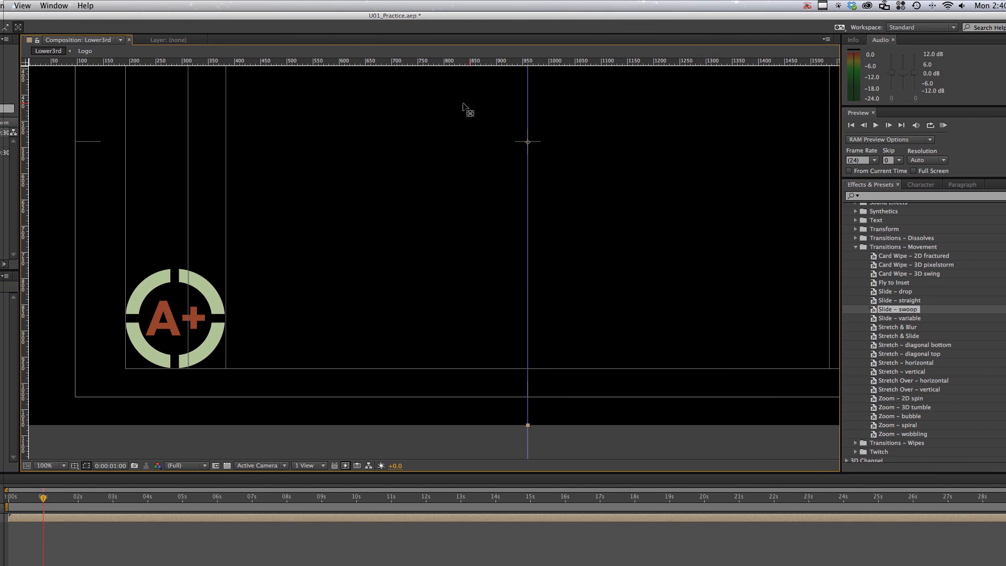
drag(399, 62, 427, 271)
drag(513, 271, 512, 268)
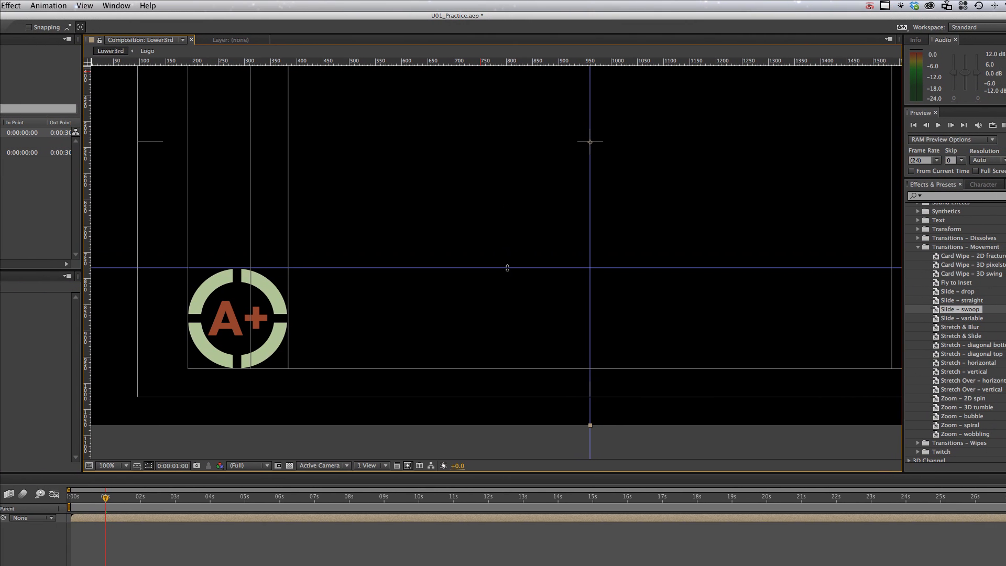
drag(488, 61, 606, 368)
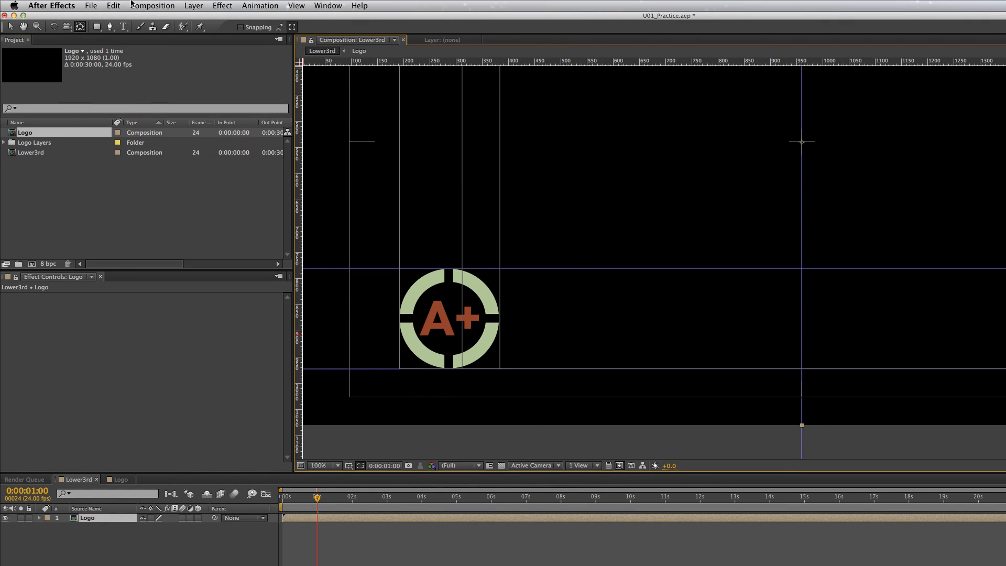
Create a new shape layer, place it below the Logo layer and rename it Background
click(194, 5)
mouse_move(198, 22)
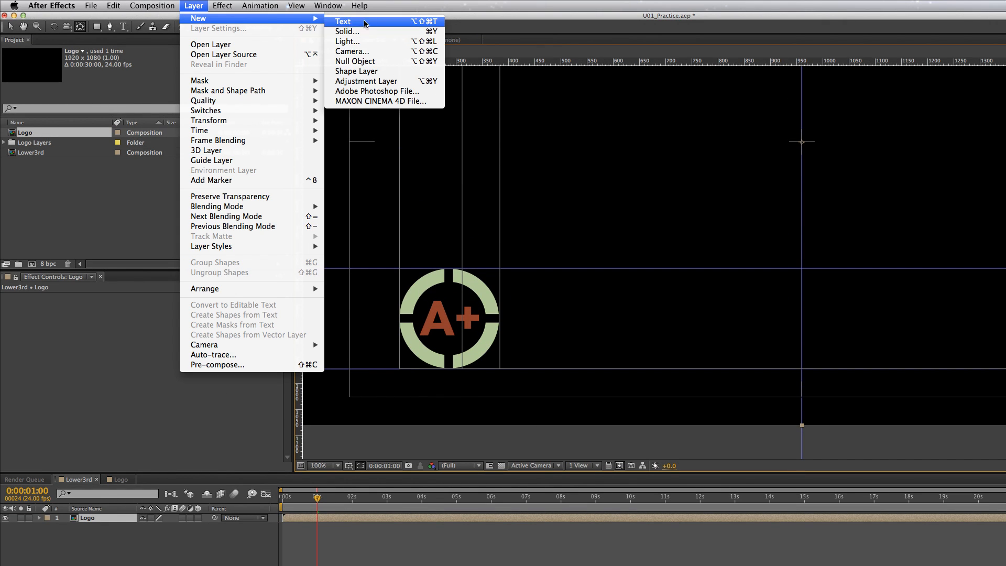
click(409, 72)
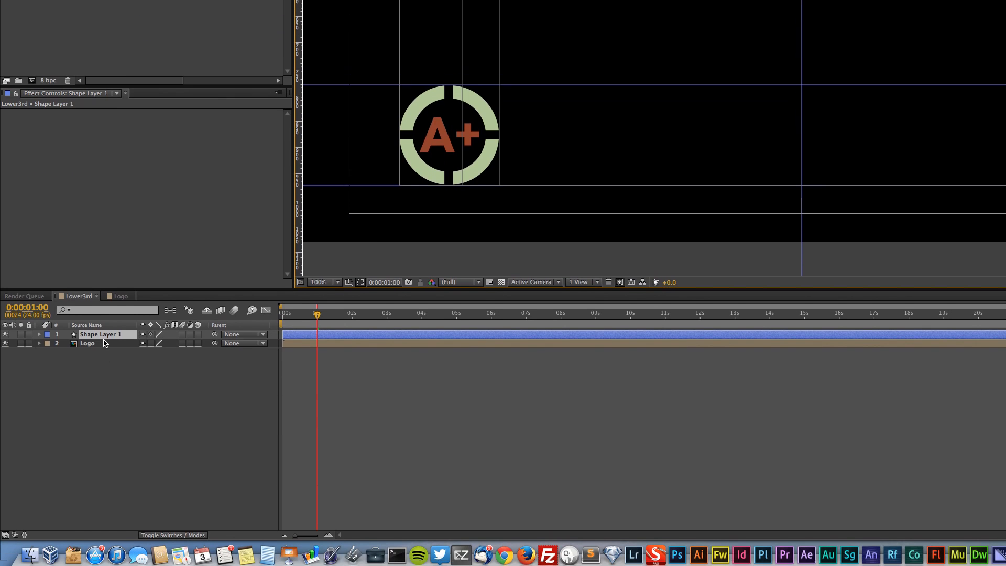
drag(103, 346, 99, 345)
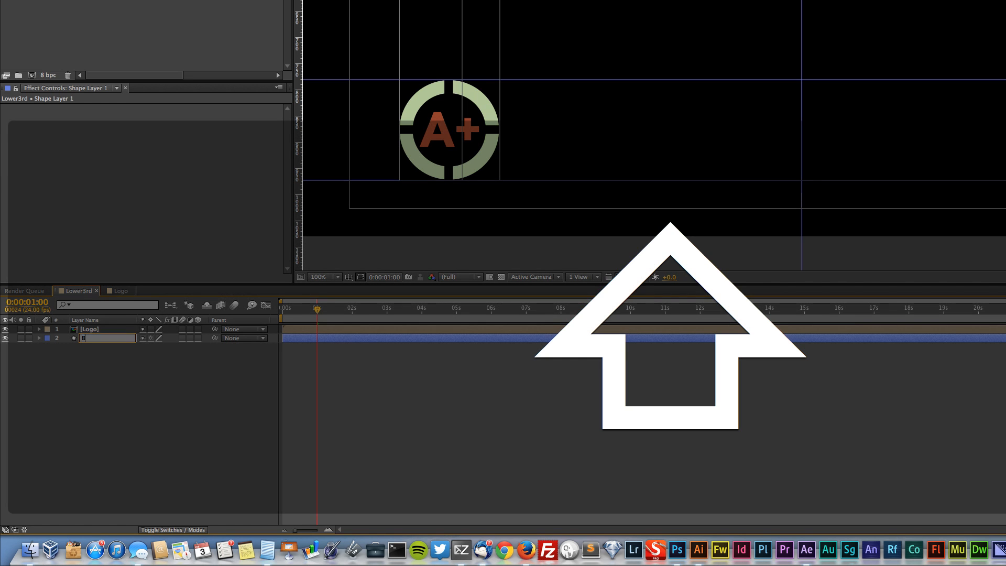
text(ackground)
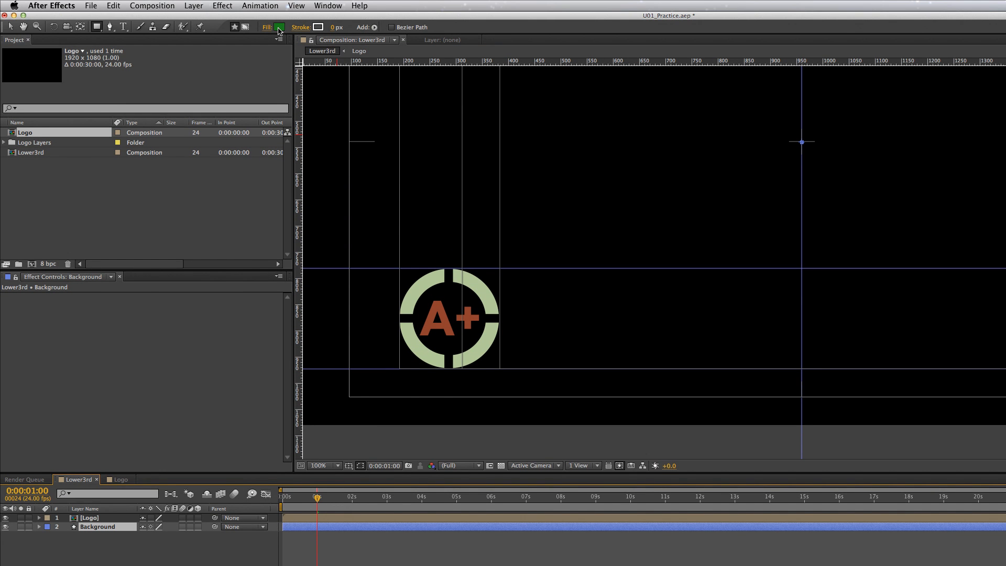
Open the shape fill color settings, switch to Logo.ai in Illustrator and pick the Slideclimb theme's grey-green 7A9686 as the fill
click(279, 27)
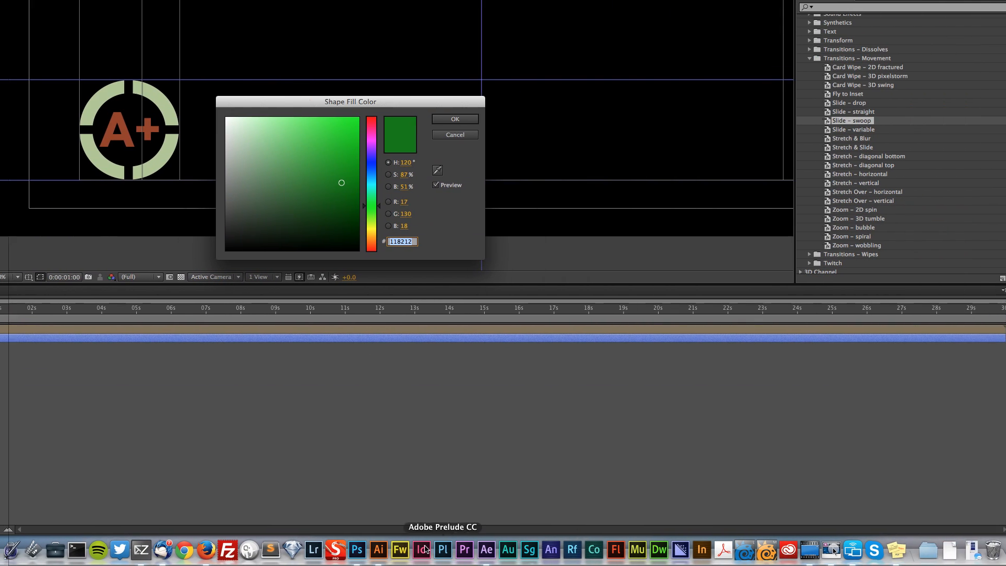
click(469, 550)
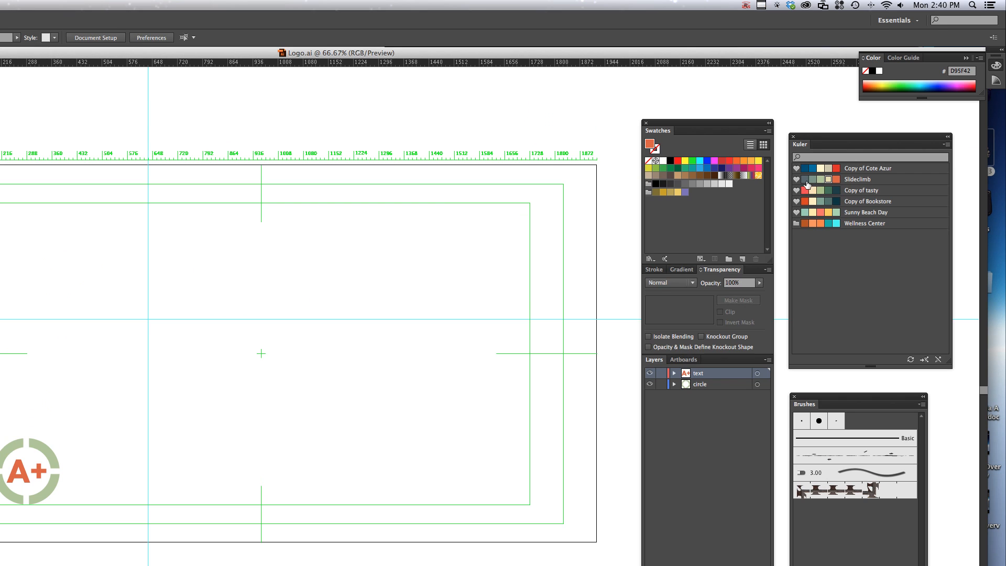
click(806, 180)
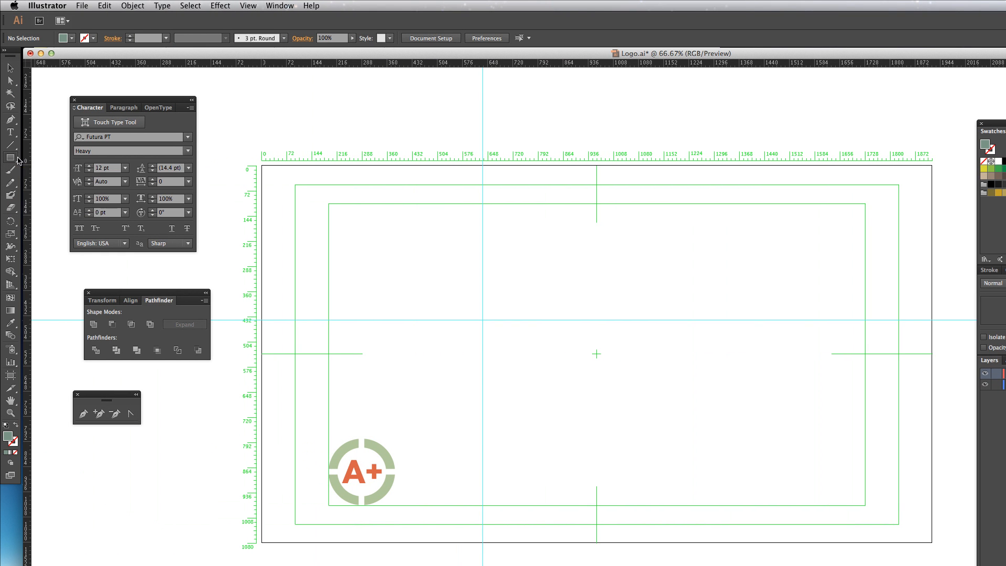
Draw a rounded rectangle about 679 × 187 px from the logo's middle to the right and send it behind the A+ text
click(18, 159)
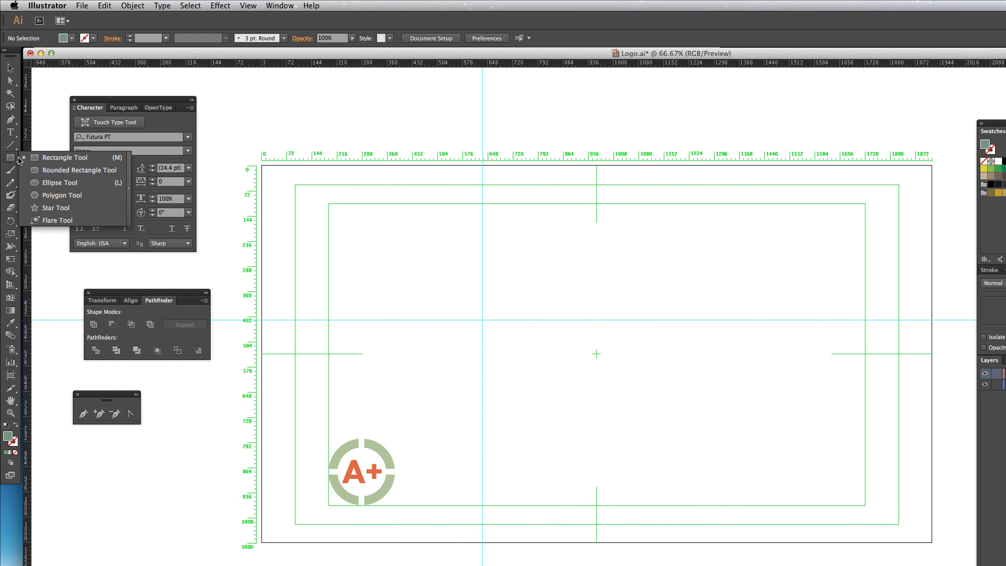
click(66, 174)
drag(428, 321, 601, 345)
key(v)
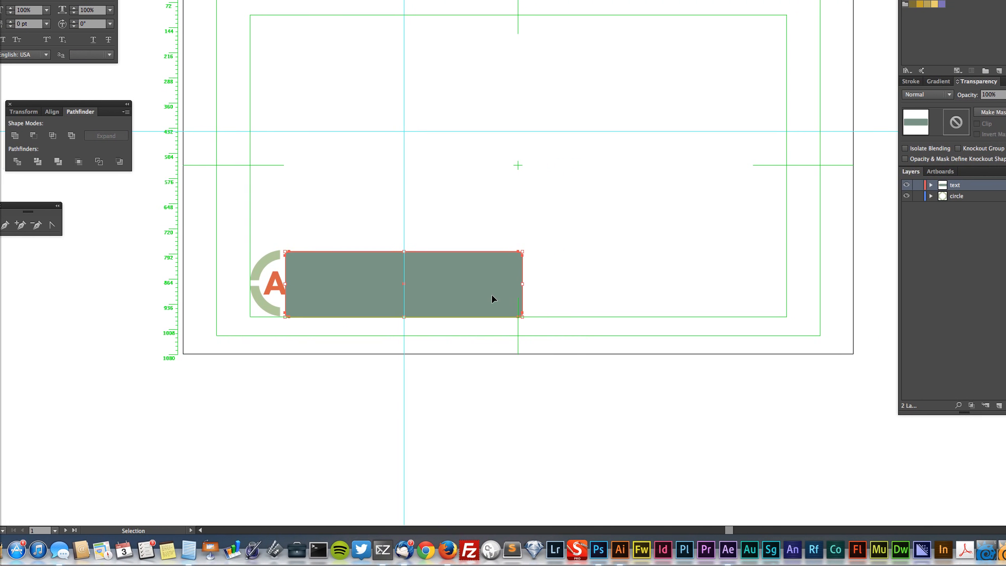
key(super+shift+bracketleft)
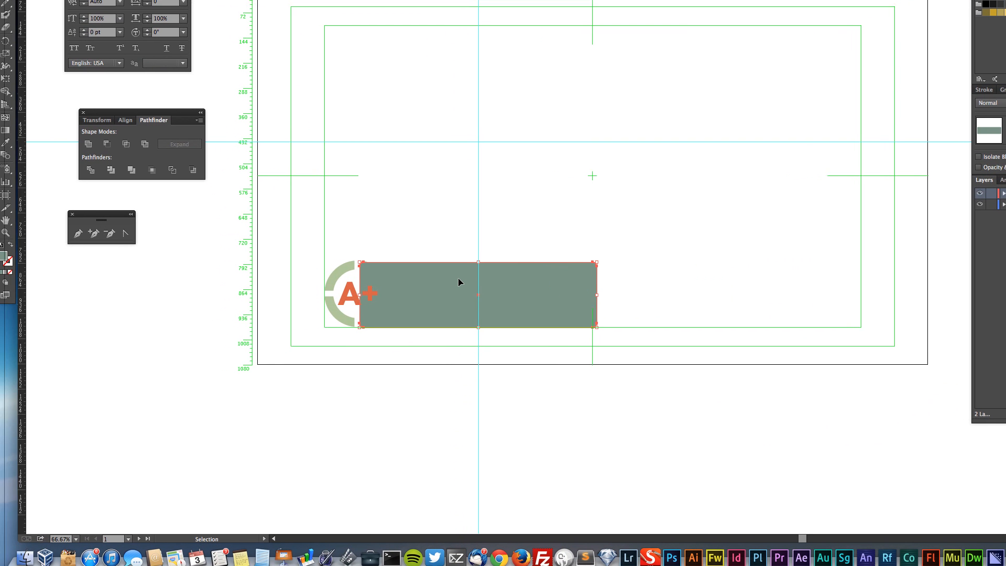
Cut the rounded rectangle, paste it in place on the circle layer, send it to the back and select it
key(a)
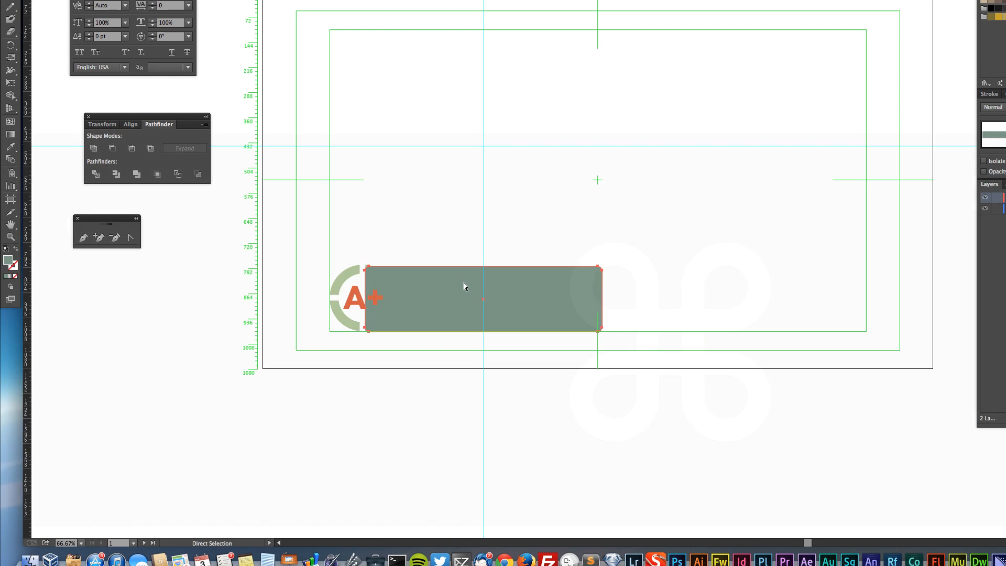
key(super)
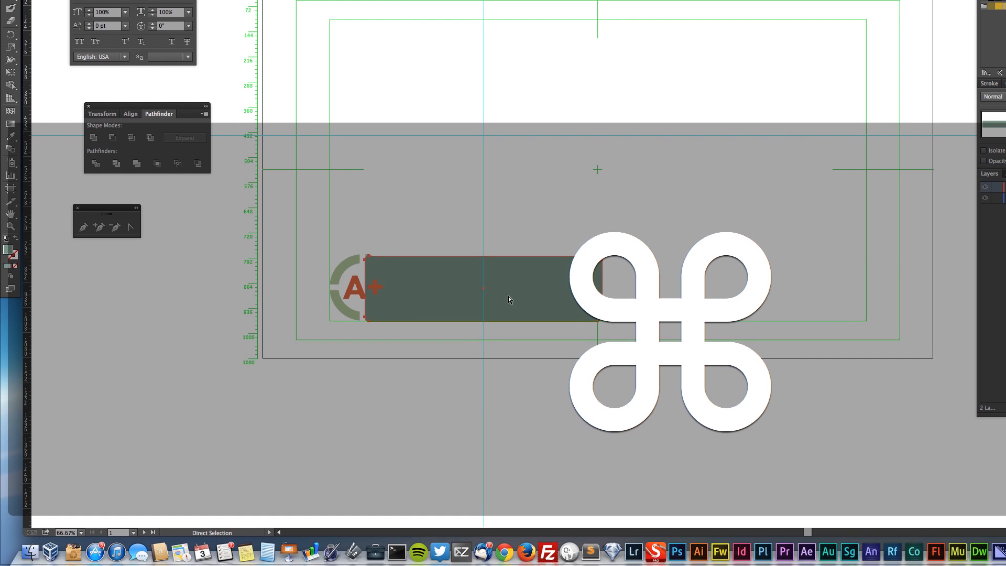
key(super+x)
click(717, 275)
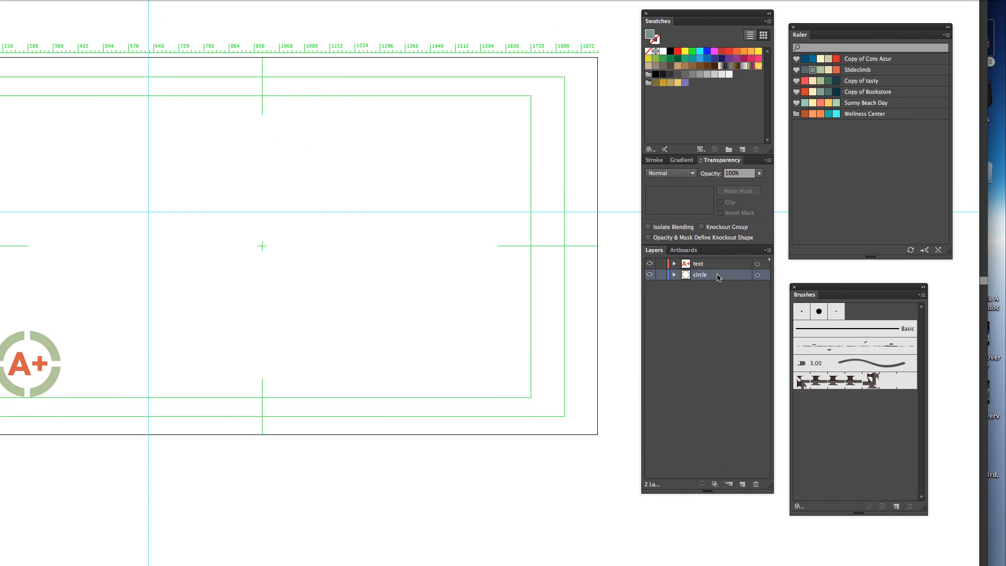
key(super+f)
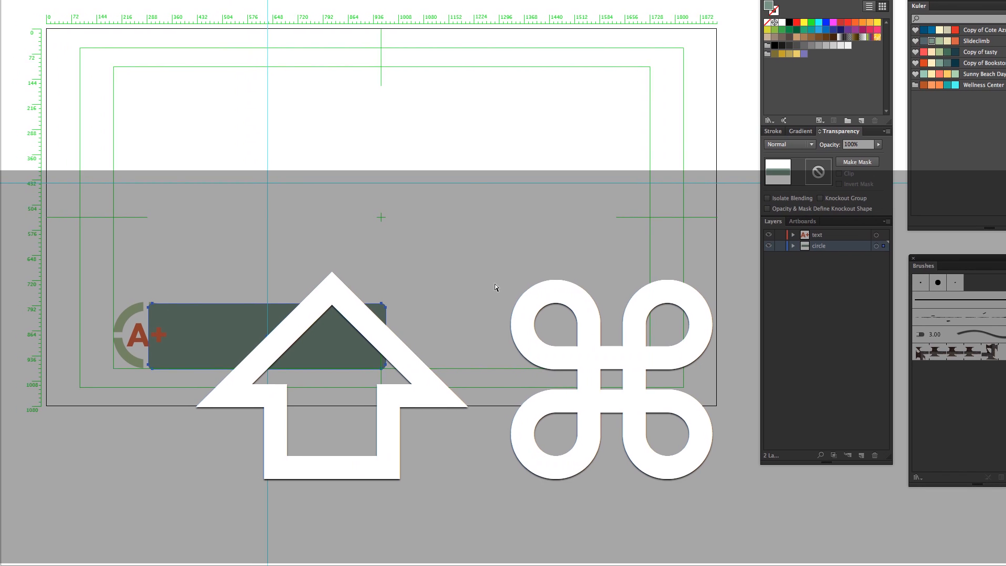
key(shift+super+bracketleft)
click(236, 295)
click(440, 302)
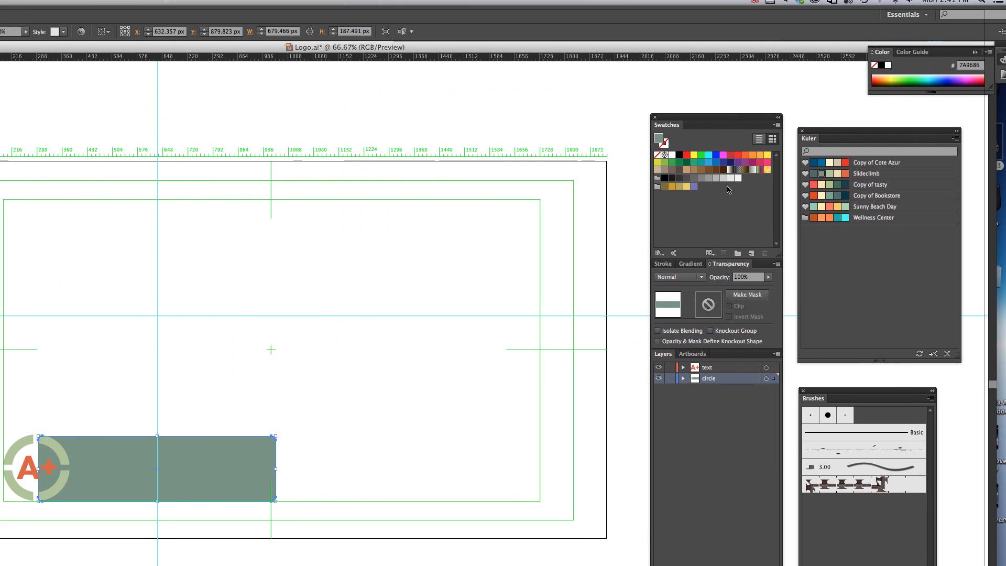
Recolor the Illustrator rectangle with the Slideclimb theme's orange (R=217 G=95 B=66), then paste its color code as the After Effects shape fill
click(828, 181)
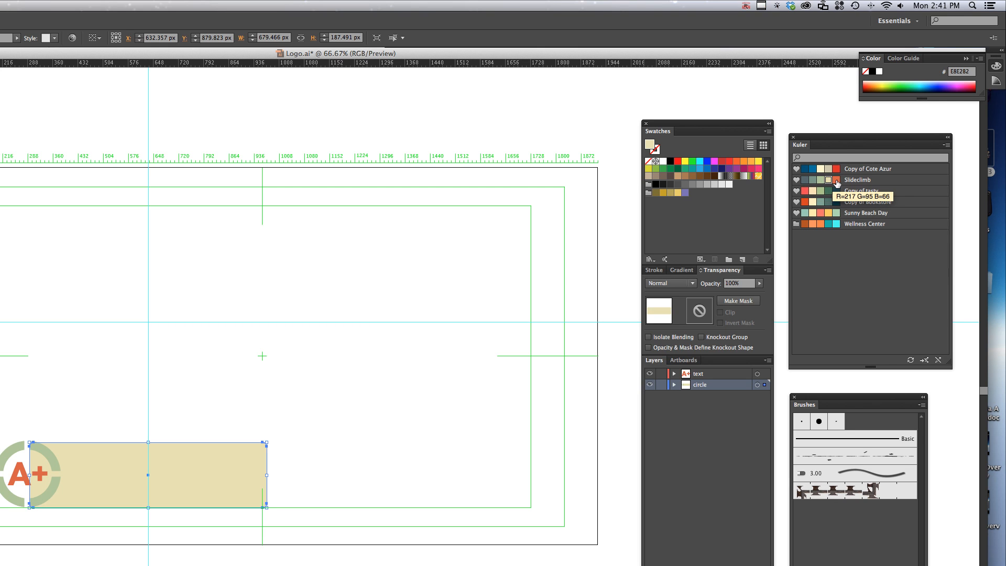
click(837, 181)
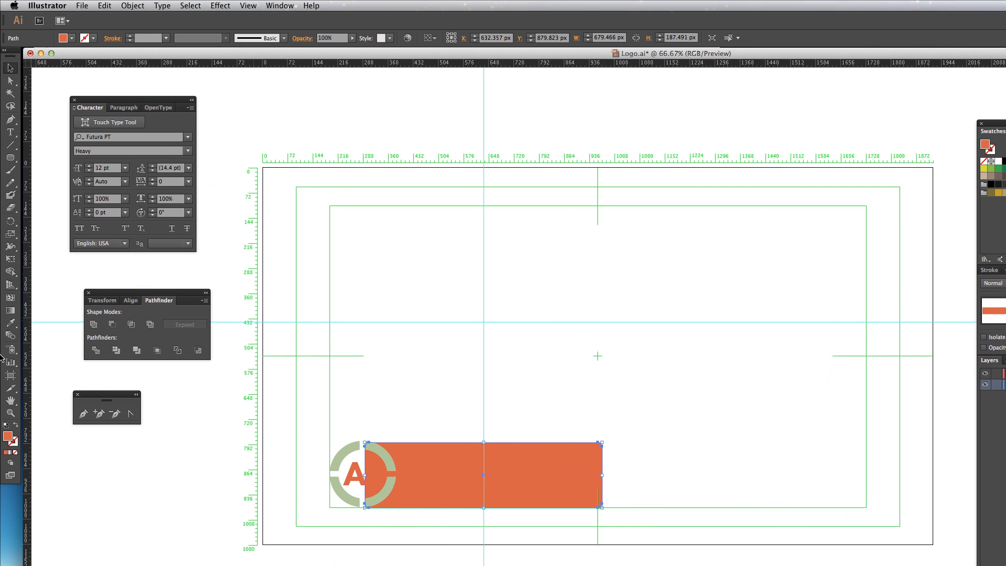
double_click(8, 288)
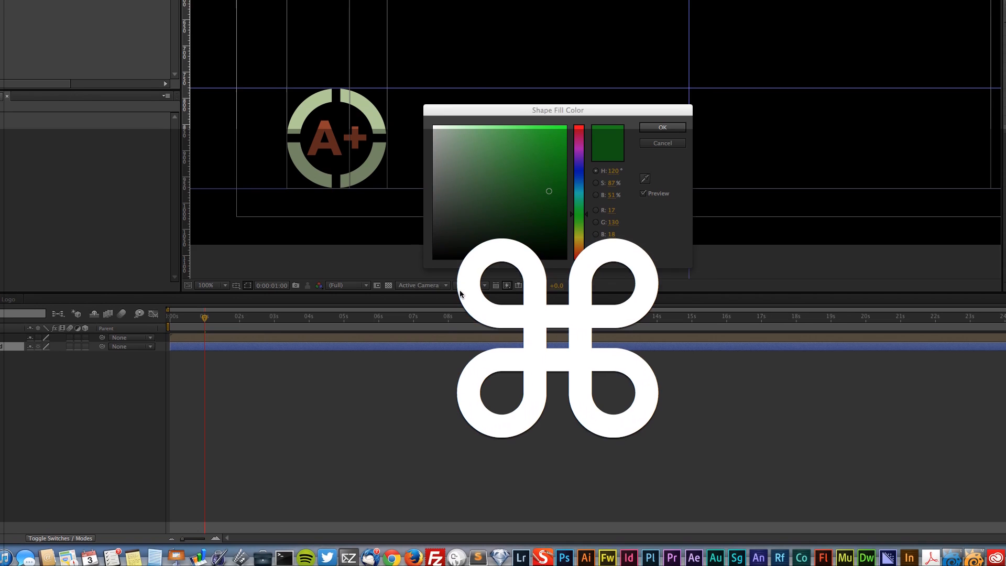
key(super+v)
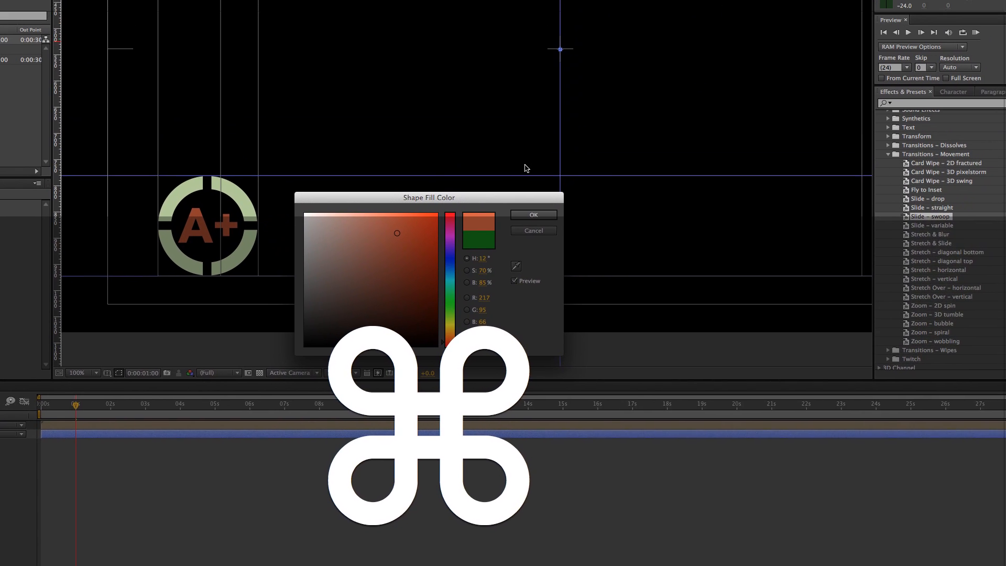
click(572, 158)
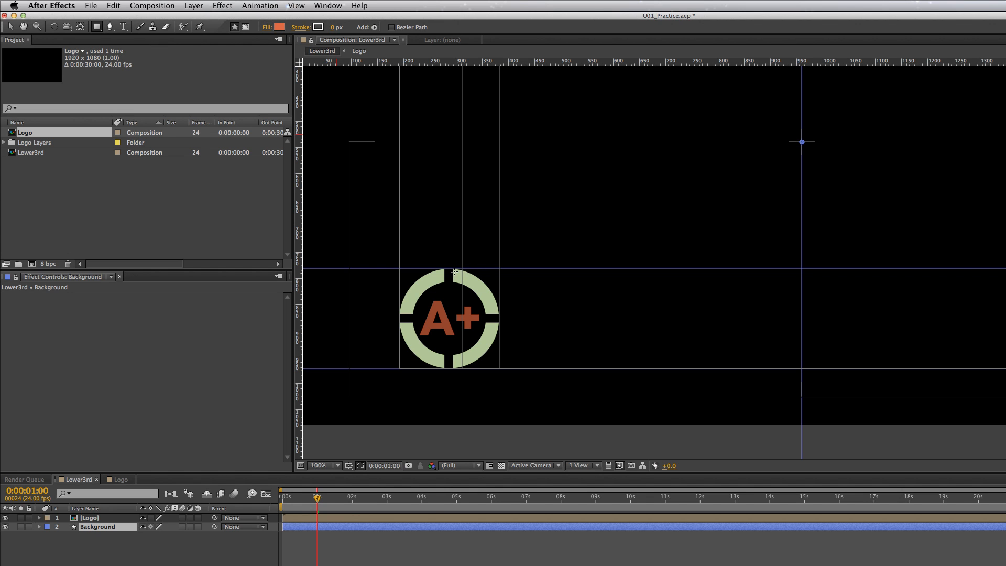
Draw a rounded rectangle on the Background layer from the logo's middle to the vertical center guide, extending its left edge slightly past the logo's middle
drag(455, 268, 777, 365)
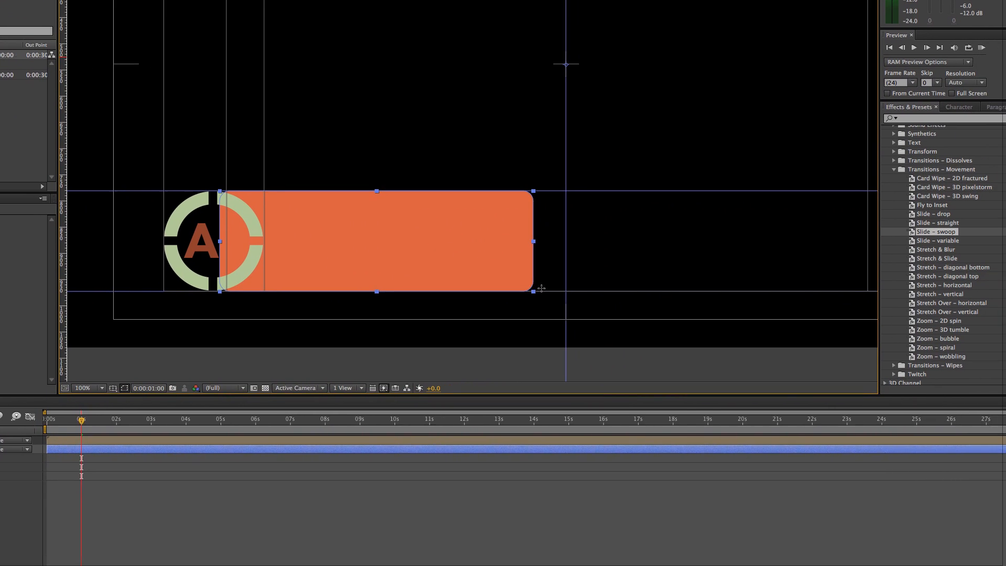
drag(541, 288, 566, 292)
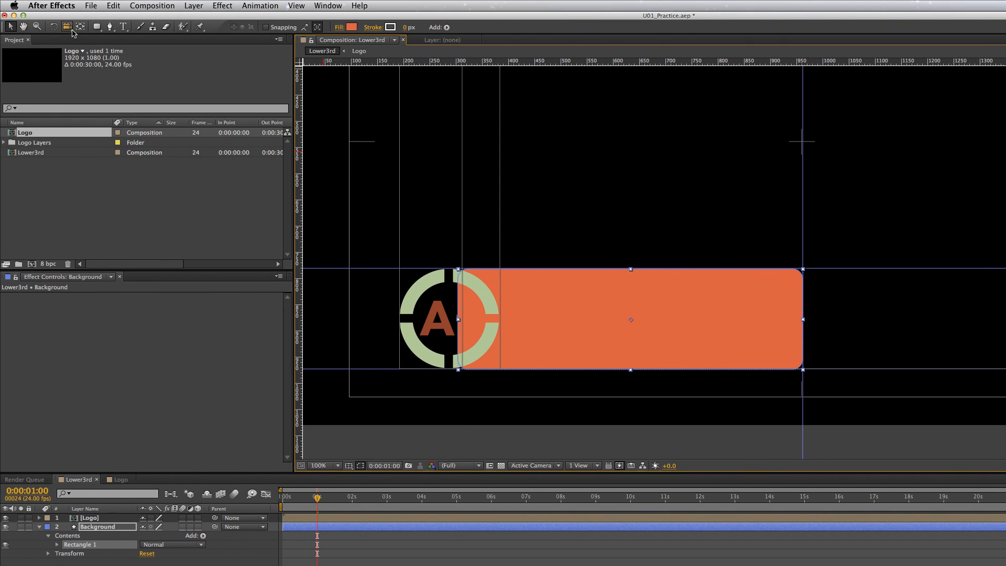
drag(631, 321, 475, 321)
drag(432, 297, 417, 299)
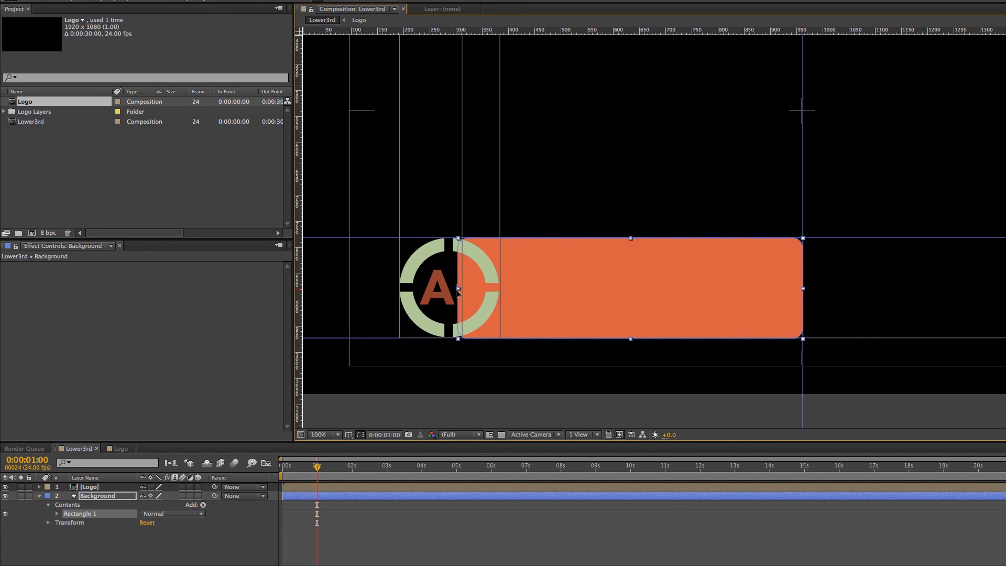
drag(458, 319, 462, 320)
key(super+z)
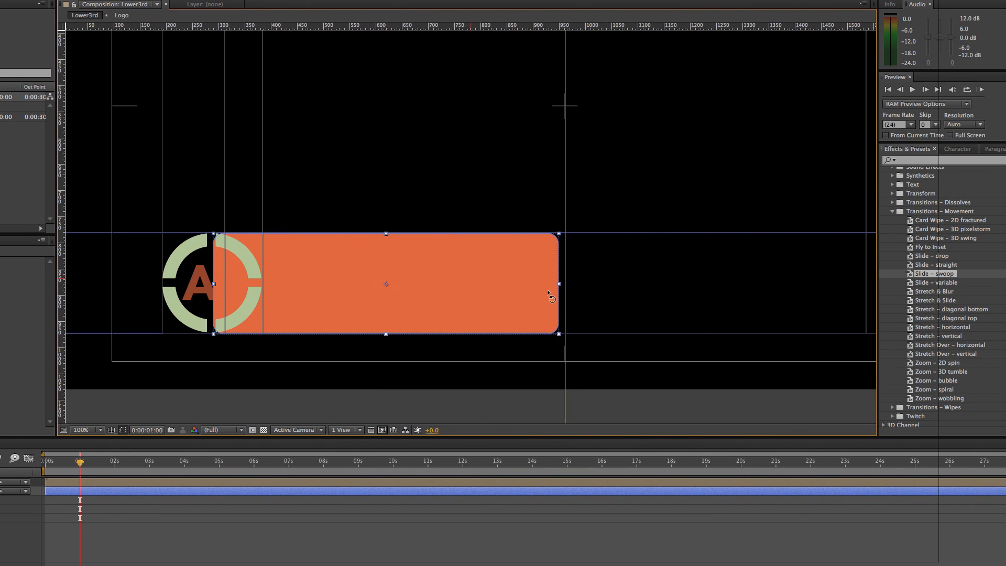
drag(559, 284, 566, 284)
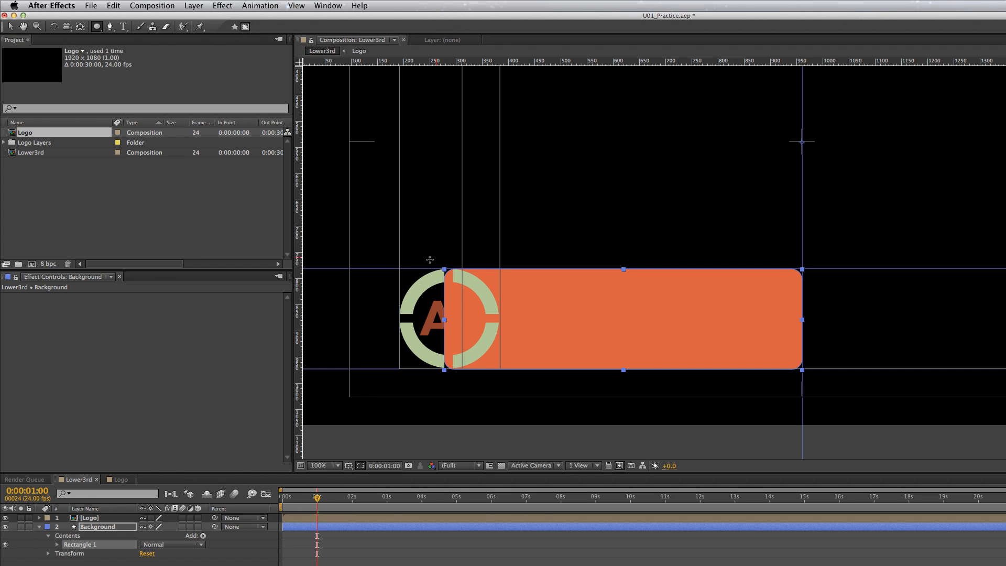
Draw an elliptical mask on the Background layer over the logo and invert it to cut the bar away there
drag(420, 273, 492, 348)
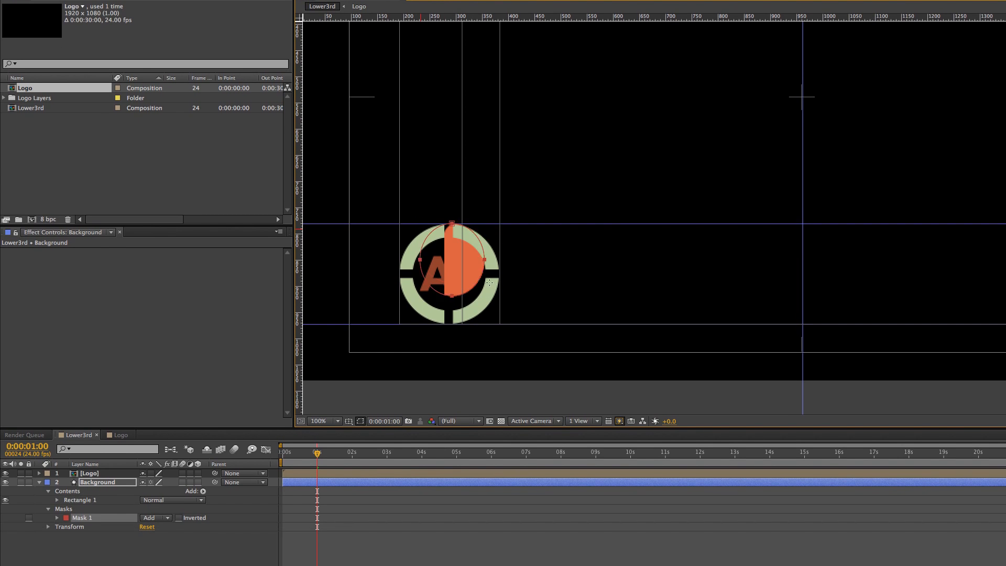
drag(492, 292, 501, 309)
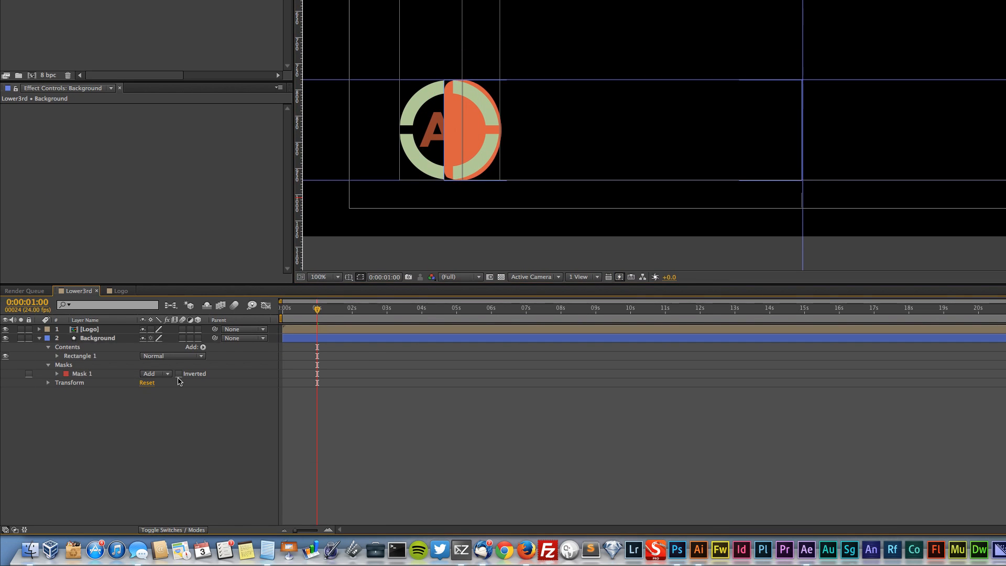
click(179, 374)
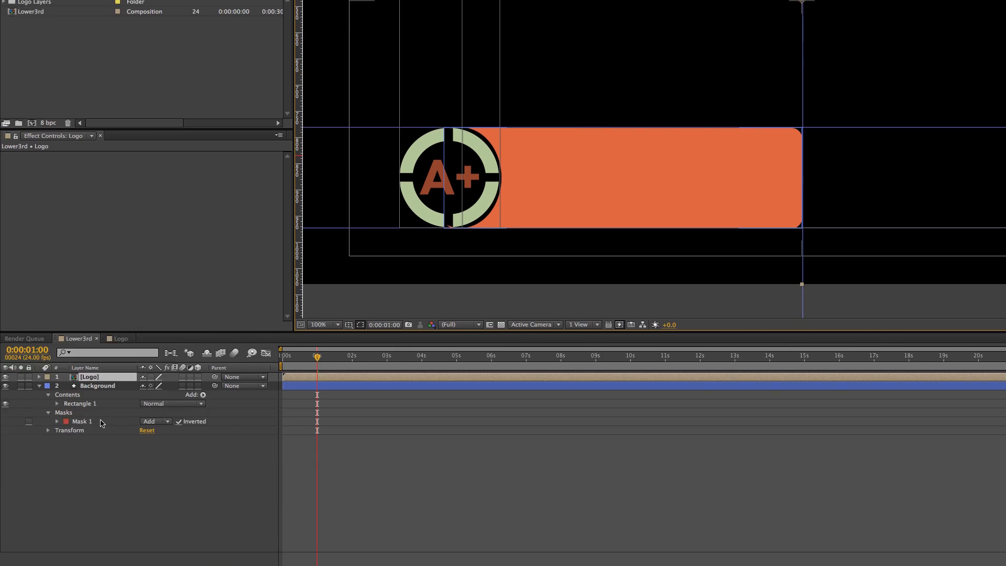
Try to reposition and resize the elliptical mask with free transform to fit the logo circle
click(84, 562)
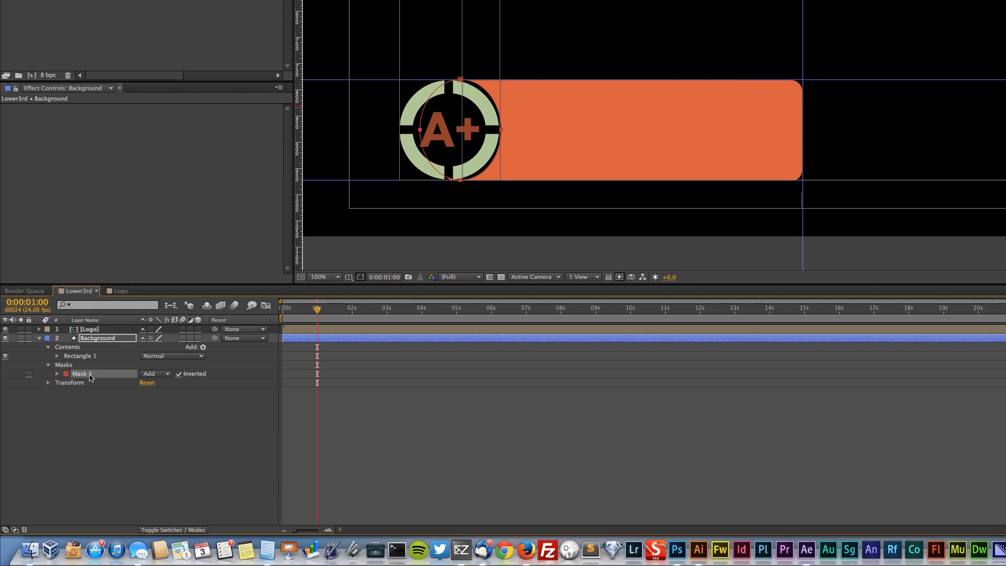
drag(422, 161, 417, 164)
drag(418, 289, 419, 287)
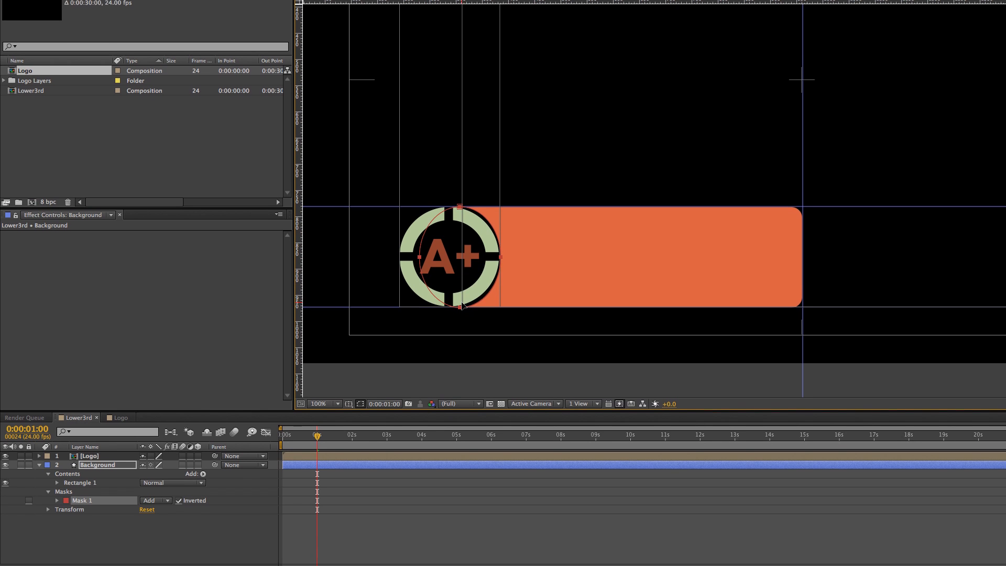
double_click(460, 333)
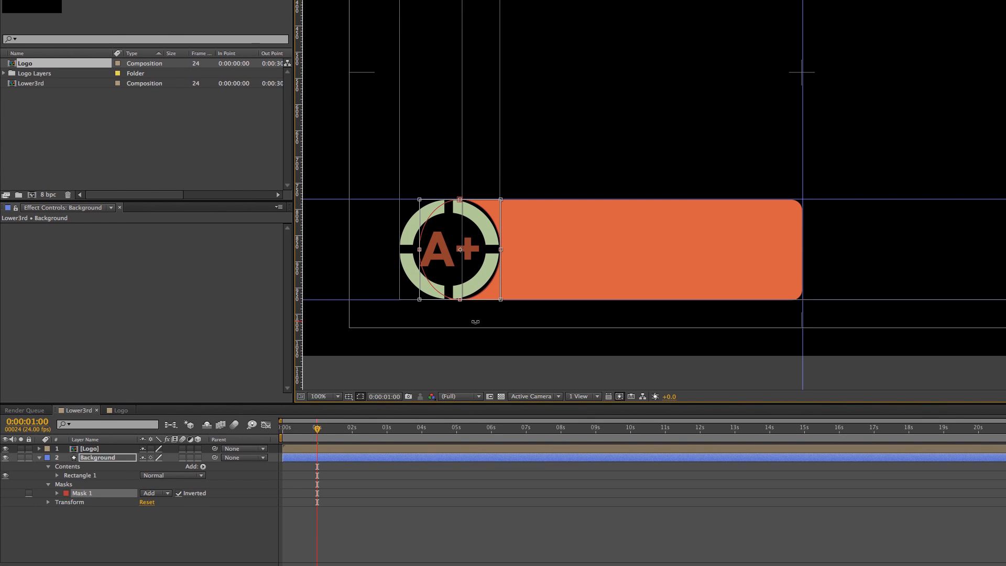
key(alt)
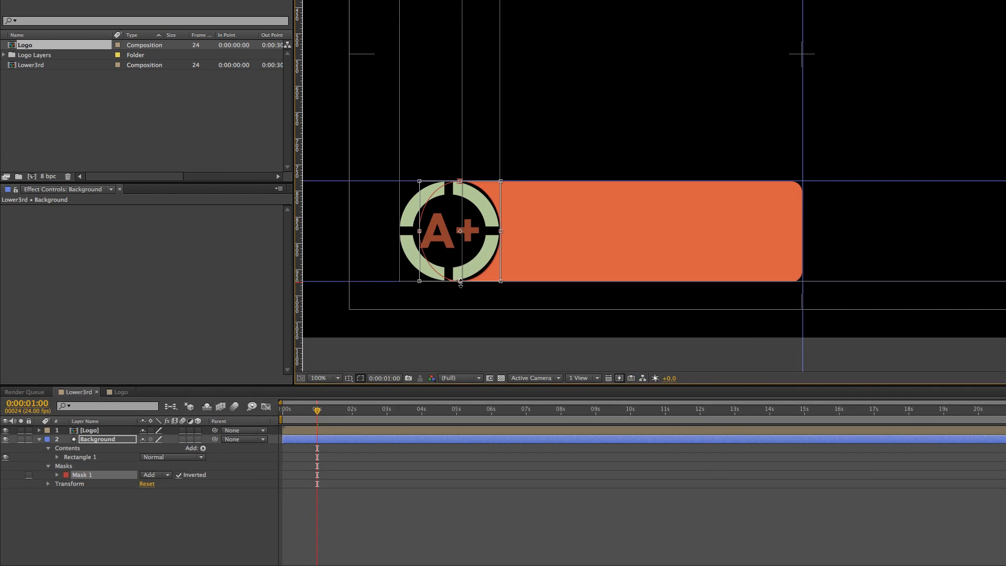
drag(460, 282, 456, 282)
key(super+z)
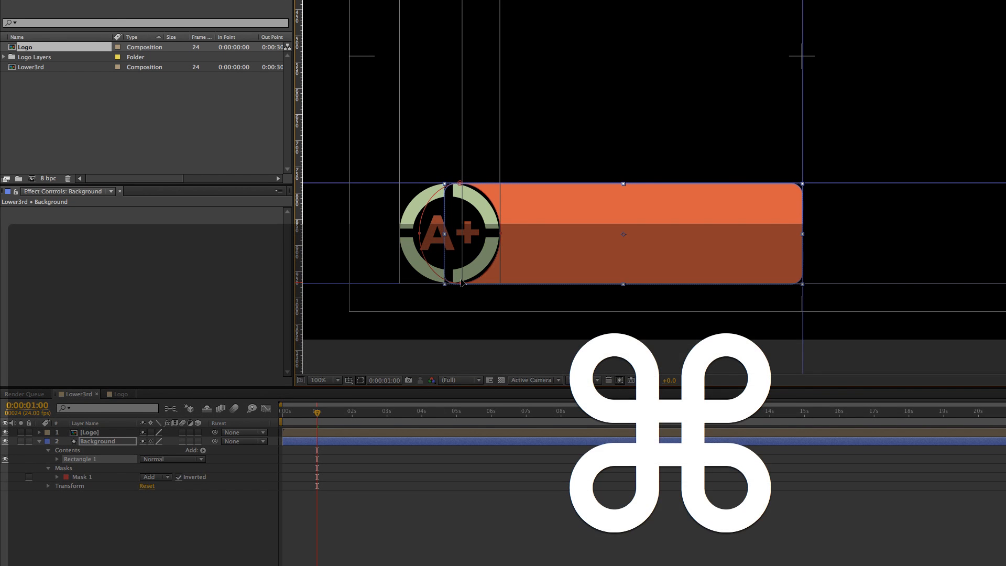
Reshape the elliptical mask by moving its left, top, right and bottom points and its lower-right curve to fit the logo's ring
click(420, 273)
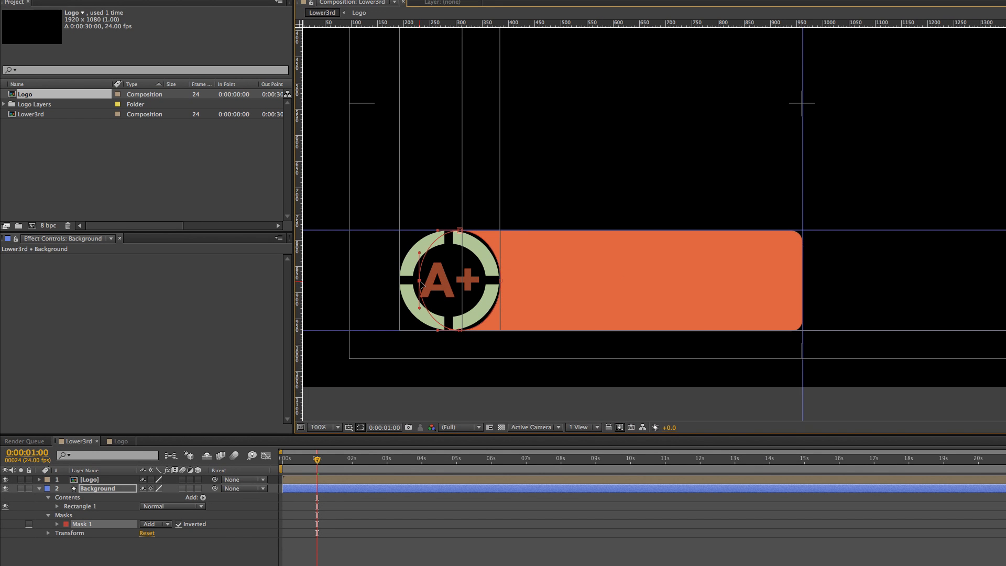
drag(420, 273, 406, 282)
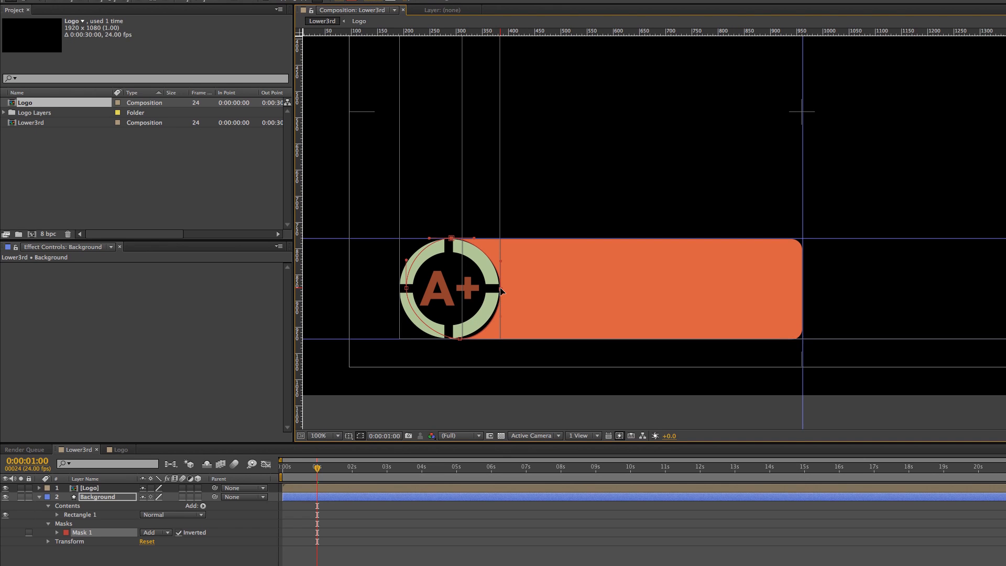
drag(500, 319, 499, 317)
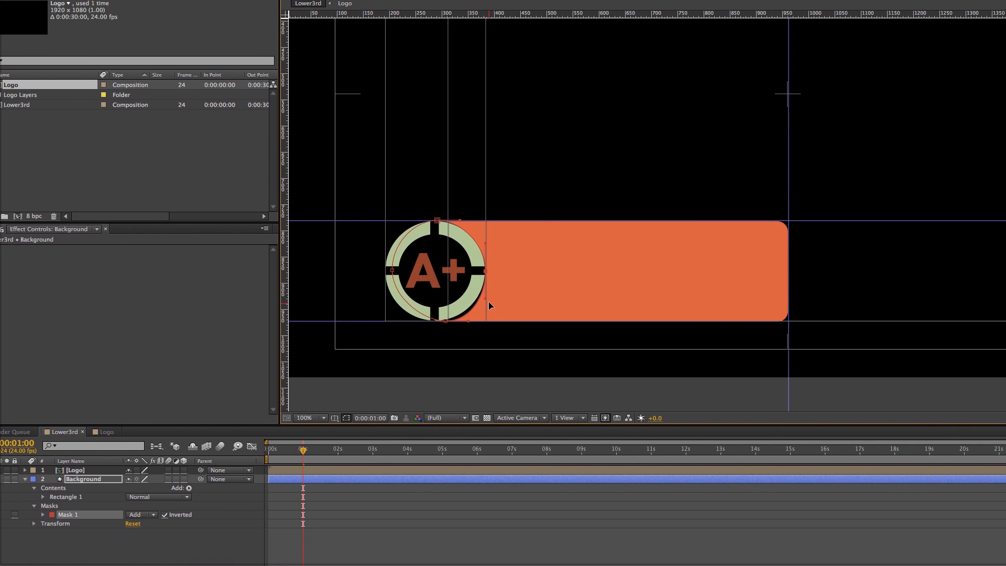
drag(460, 307, 455, 307)
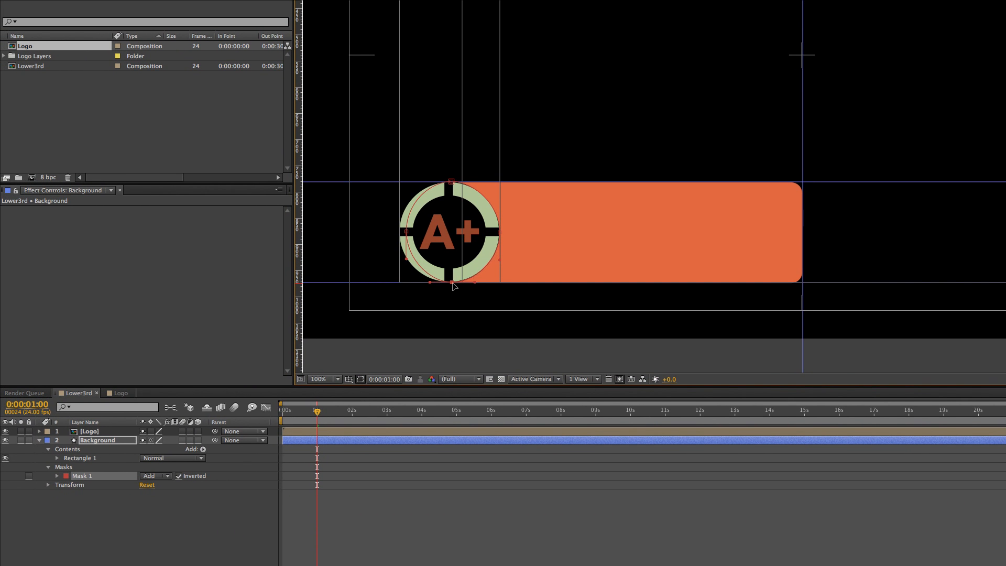
drag(499, 260, 499, 282)
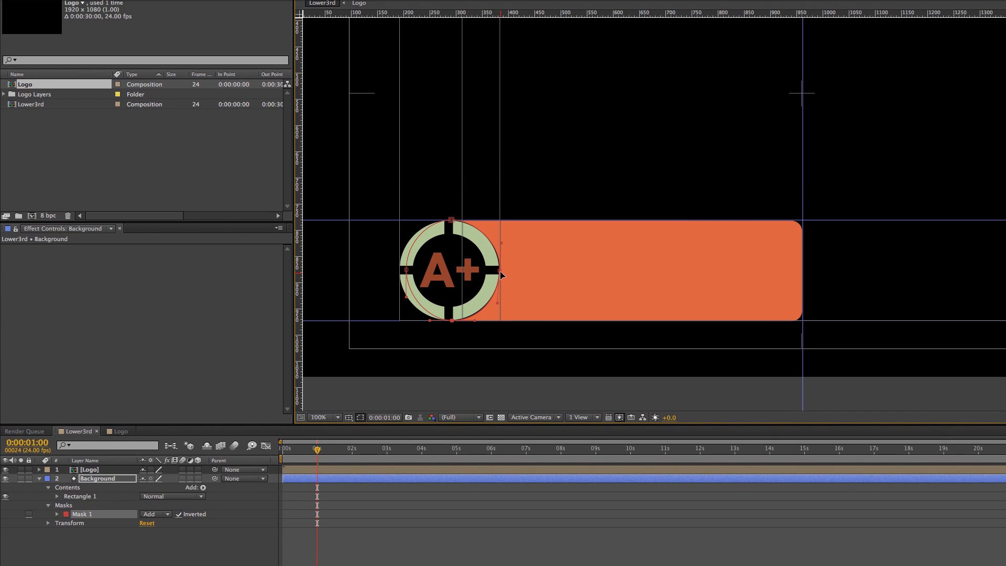
click(326, 237)
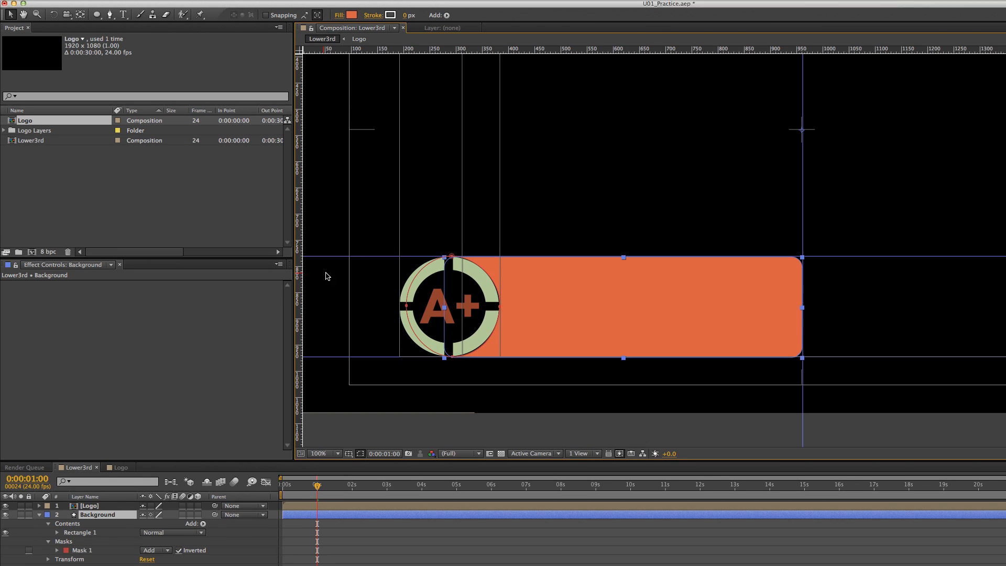
Refine the mask's bottom and right points and their curve handles so the cutout hugs the logo's right edge
click(501, 310)
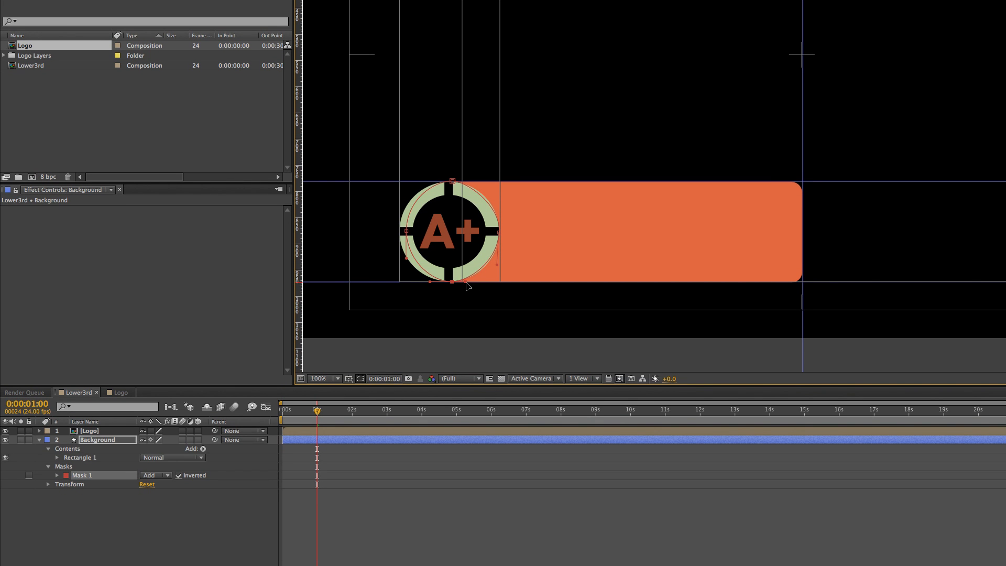
click(481, 312)
click(517, 344)
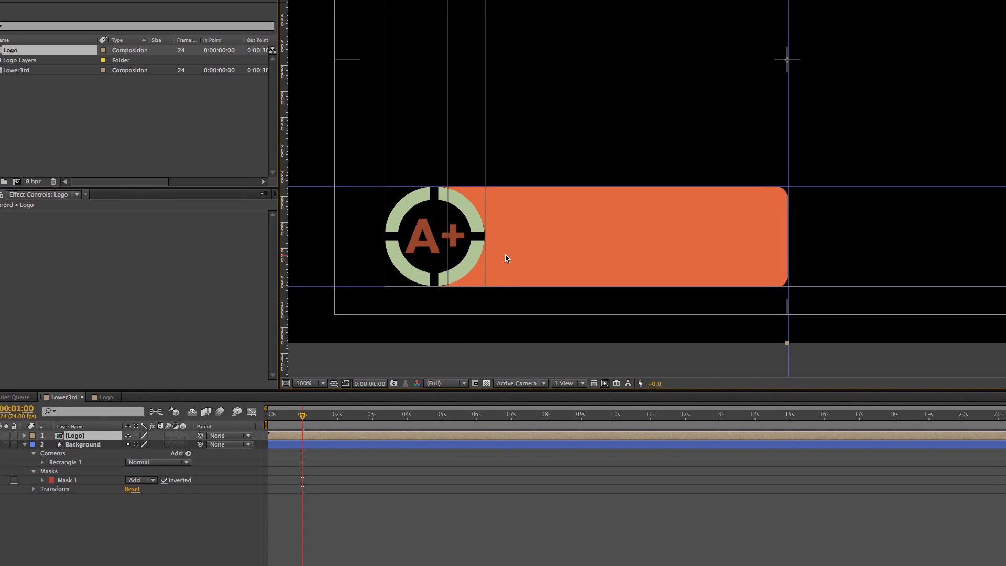
click(491, 180)
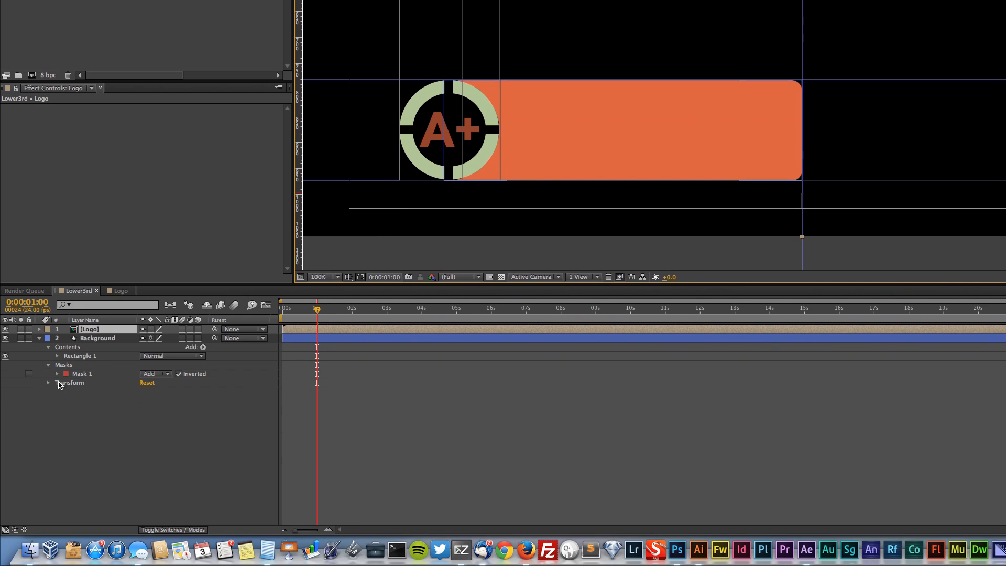
click(76, 506)
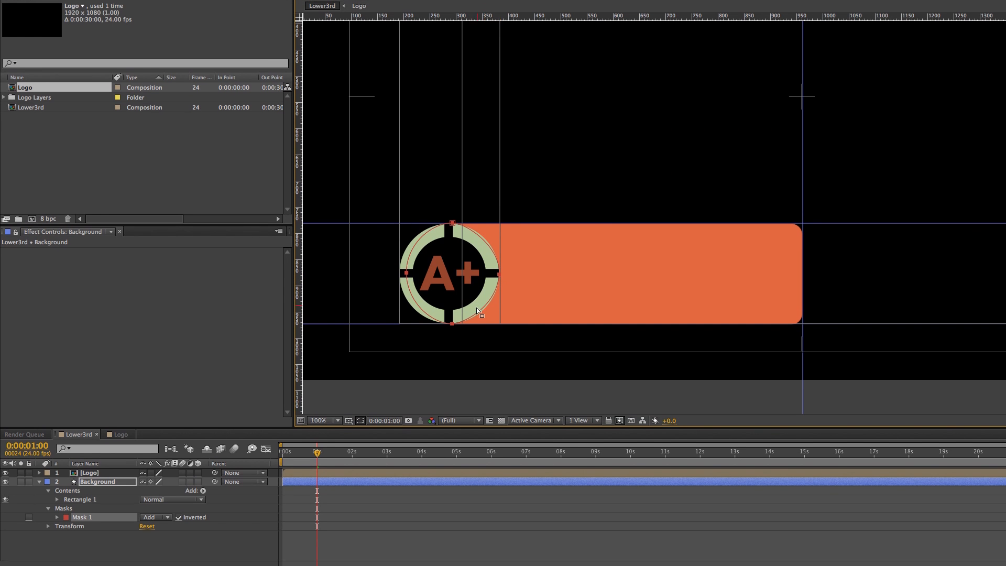
click(457, 318)
click(452, 286)
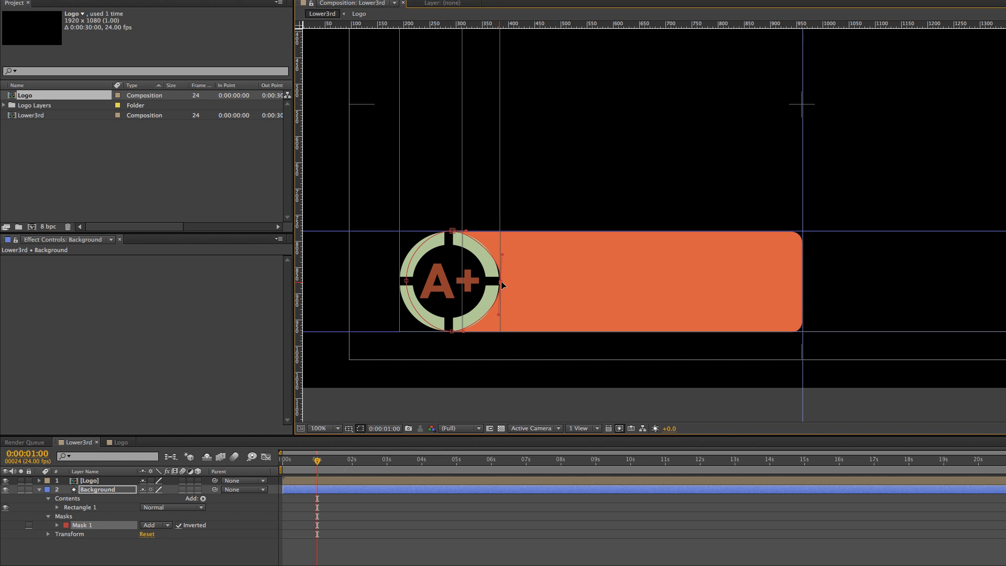
drag(501, 282, 499, 282)
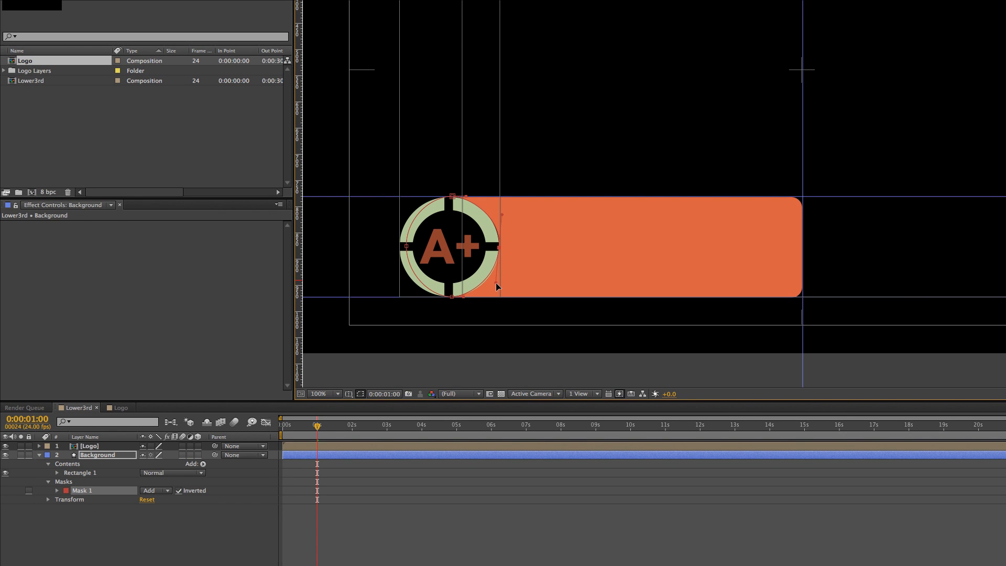
click(518, 336)
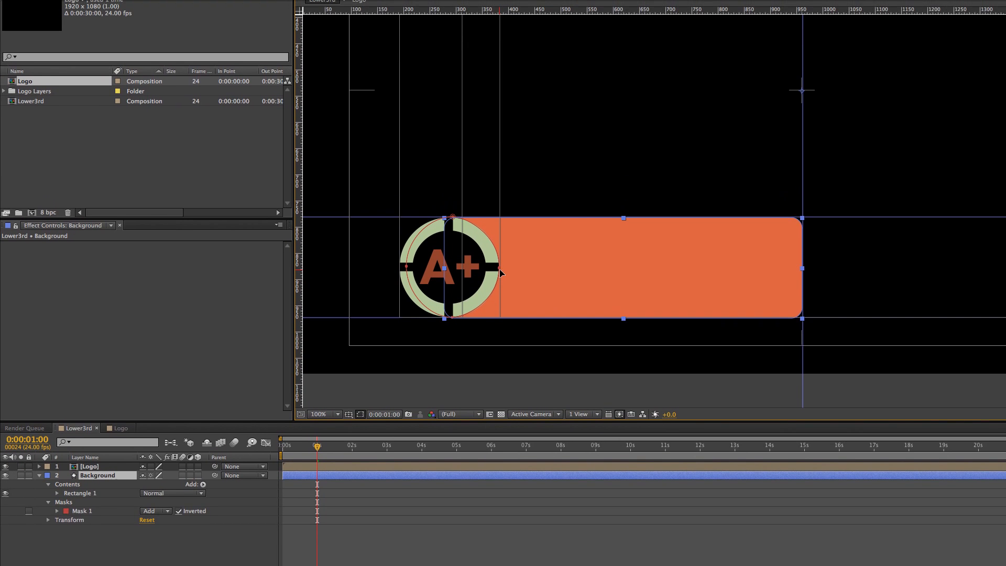
Fine-tune the upper curve handle of the mask's right point and deselect the mask
click(499, 268)
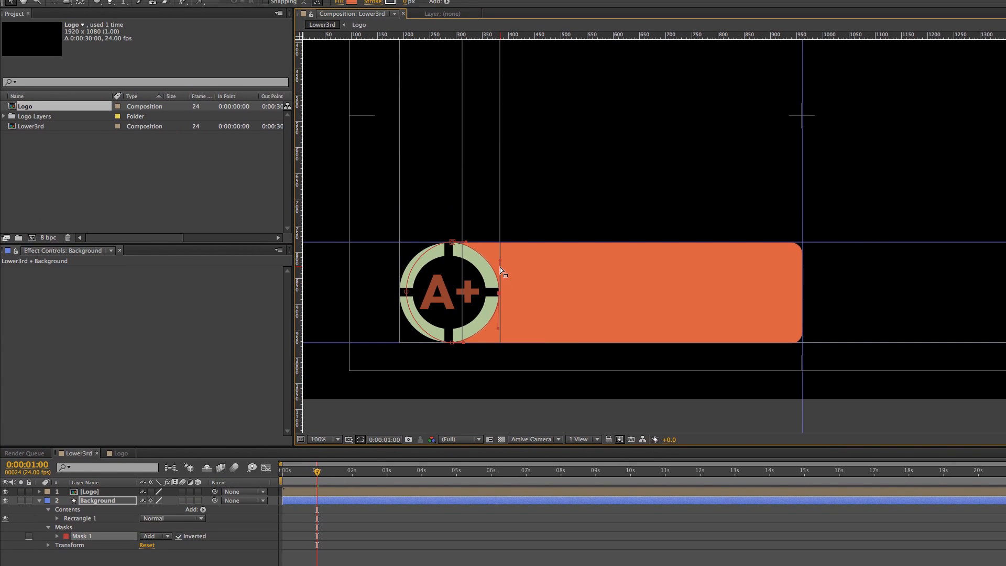
drag(500, 236, 498, 235)
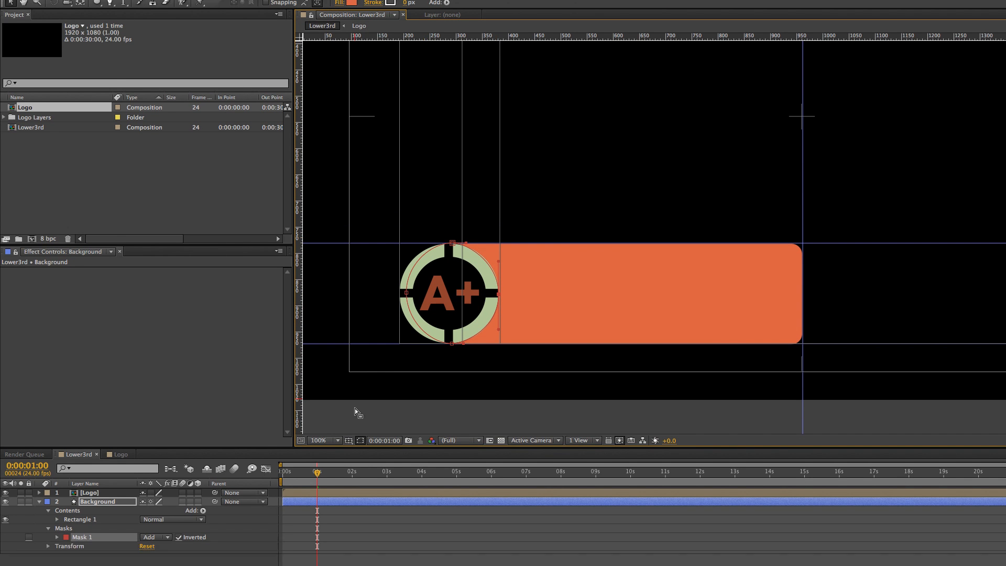
click(356, 439)
click(360, 420)
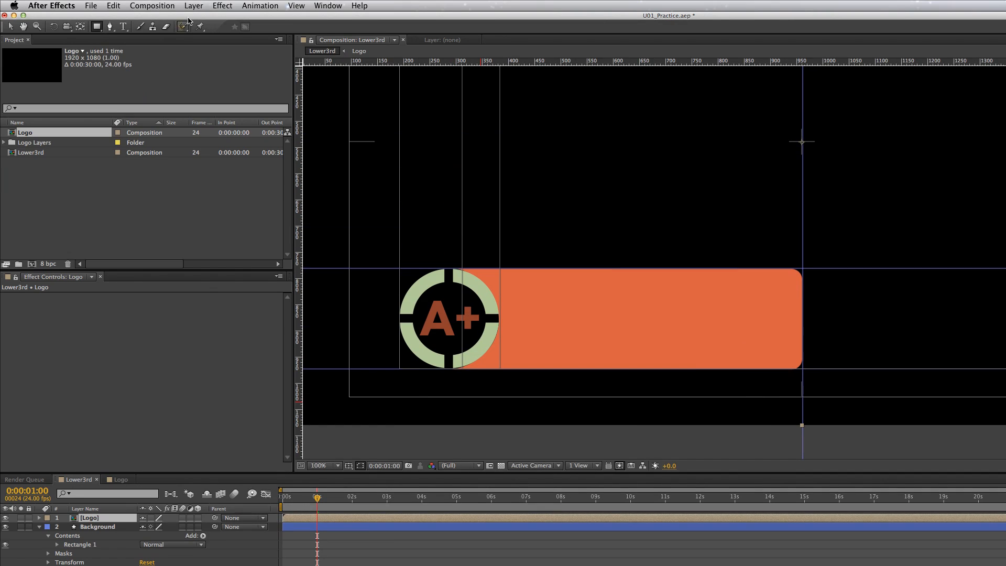
Draw a second, rectangular mask on the Background layer around the whole orange bar, slightly larger than it, and return to the Selection tool
click(102, 527)
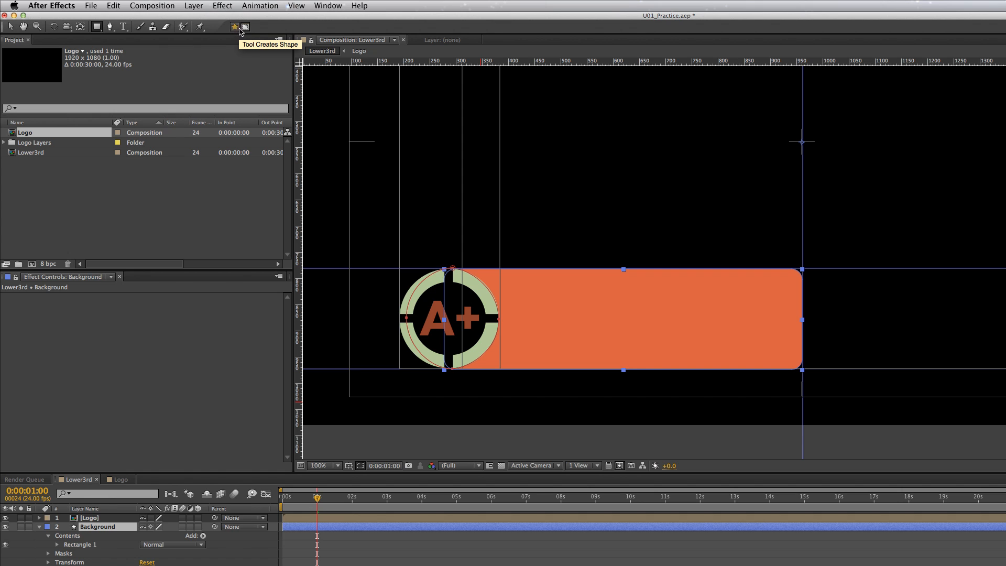
click(245, 27)
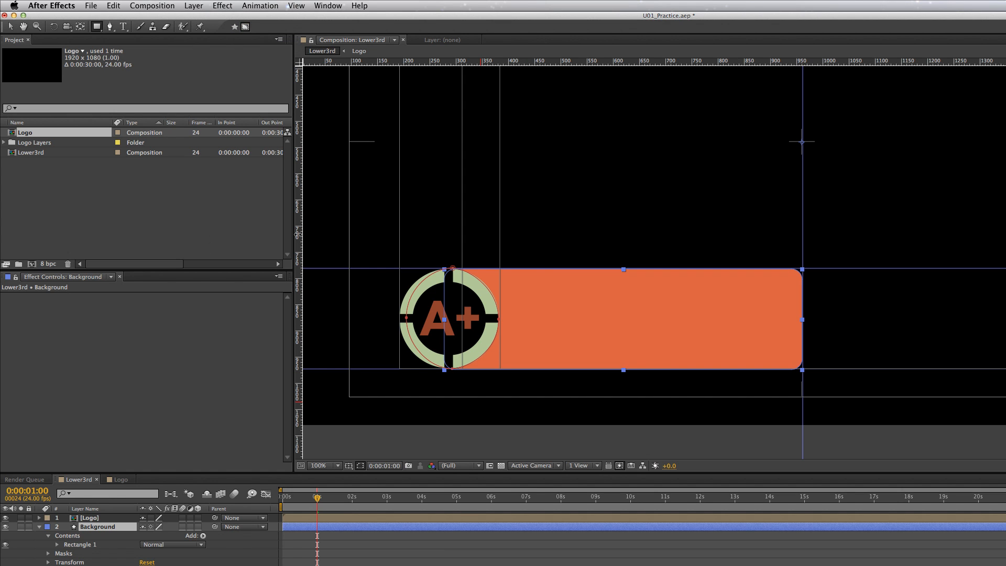
drag(441, 261, 786, 374)
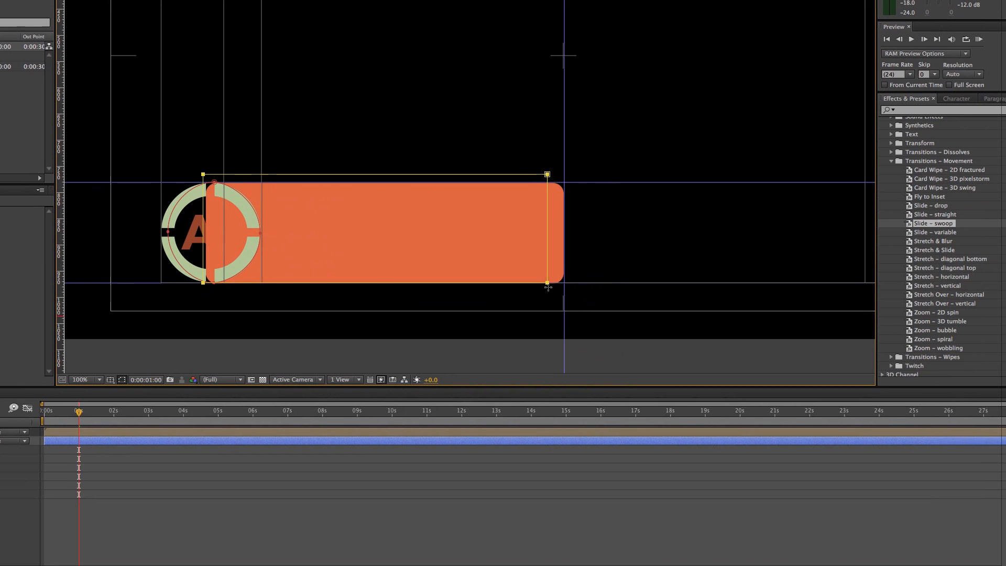
drag(548, 288, 577, 295)
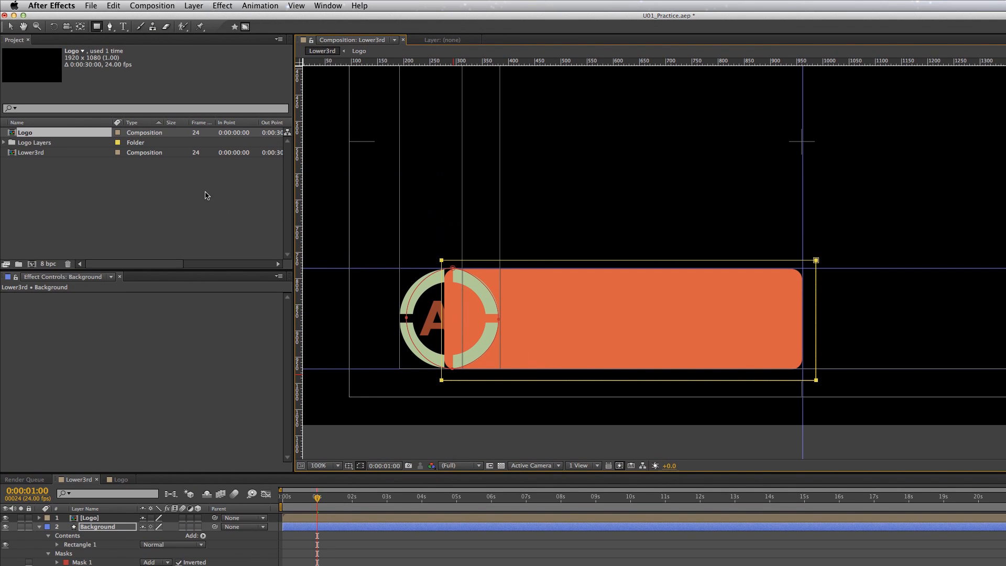
click(10, 27)
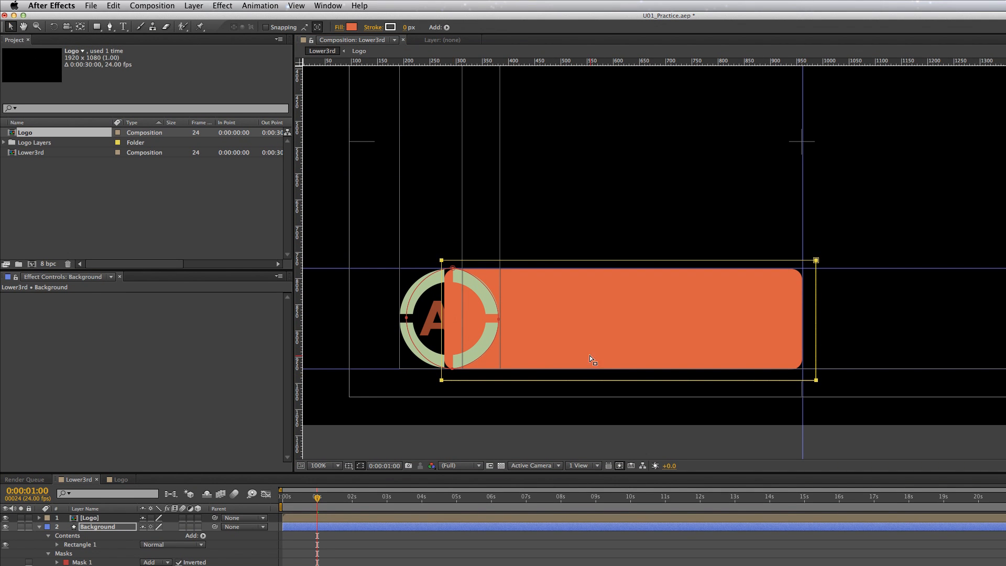
Move the left edge of Mask 2 past the logo's right side and place Mask 2 above Mask 1 in the mask order
click(445, 320)
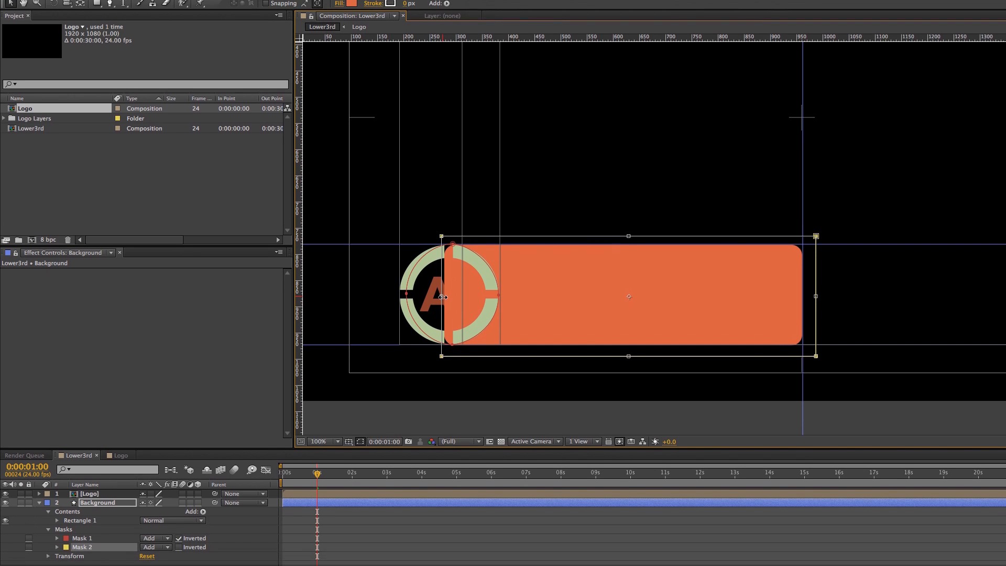
drag(442, 320, 508, 323)
mouse_move(508, 285)
mouse_down()
mouse_move(458, 285)
mouse_move(519, 285)
mouse_move(414, 283)
mouse_move(558, 292)
mouse_move(350, 280)
mouse_move(550, 283)
mouse_move(323, 283)
mouse_move(860, 303)
mouse_move(611, 281)
mouse_move(356, 278)
mouse_move(512, 285)
mouse_up()
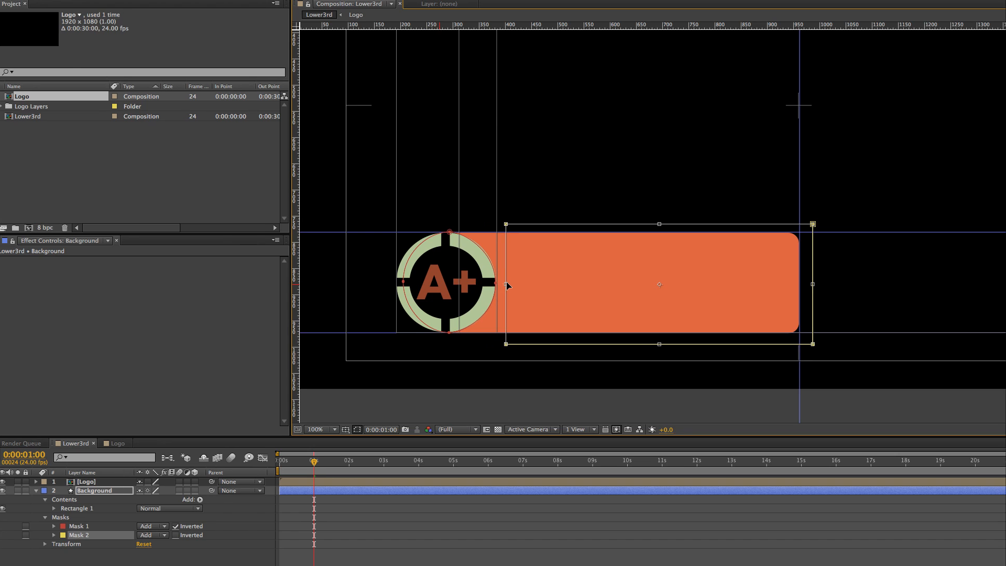
click(87, 385)
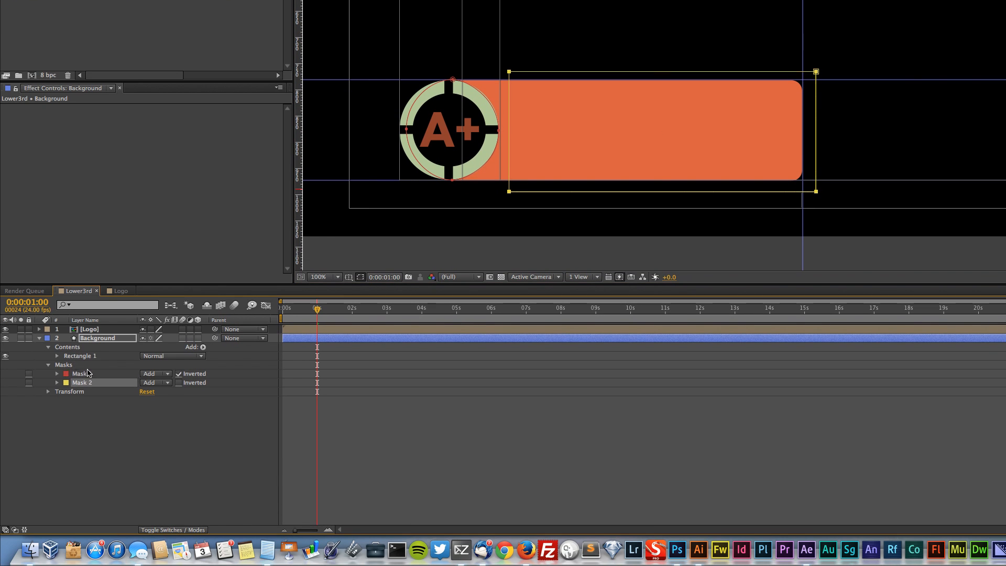
drag(84, 381, 85, 373)
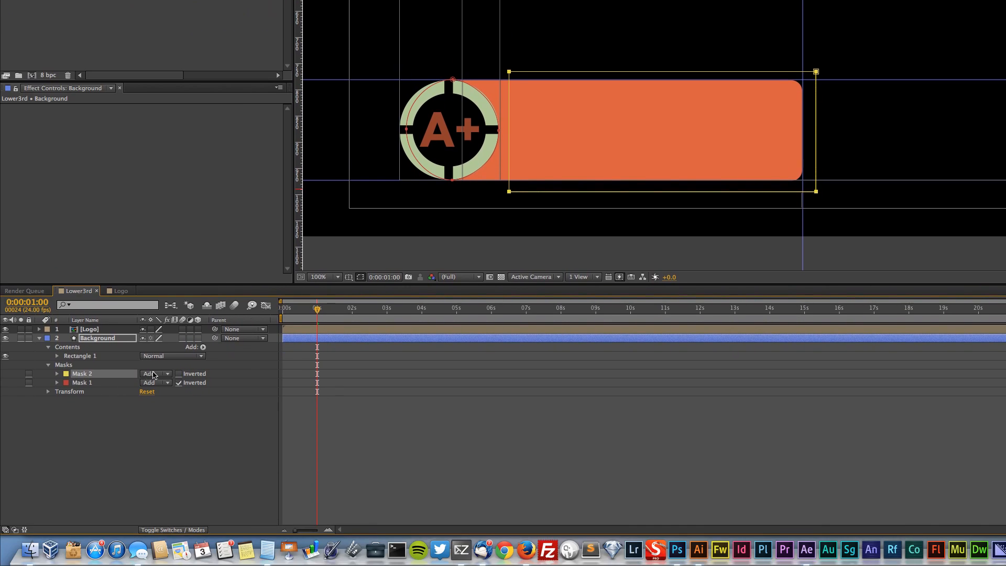
Try mode None on Mask 2, set it back to Add, and select Mask 2 again
click(154, 463)
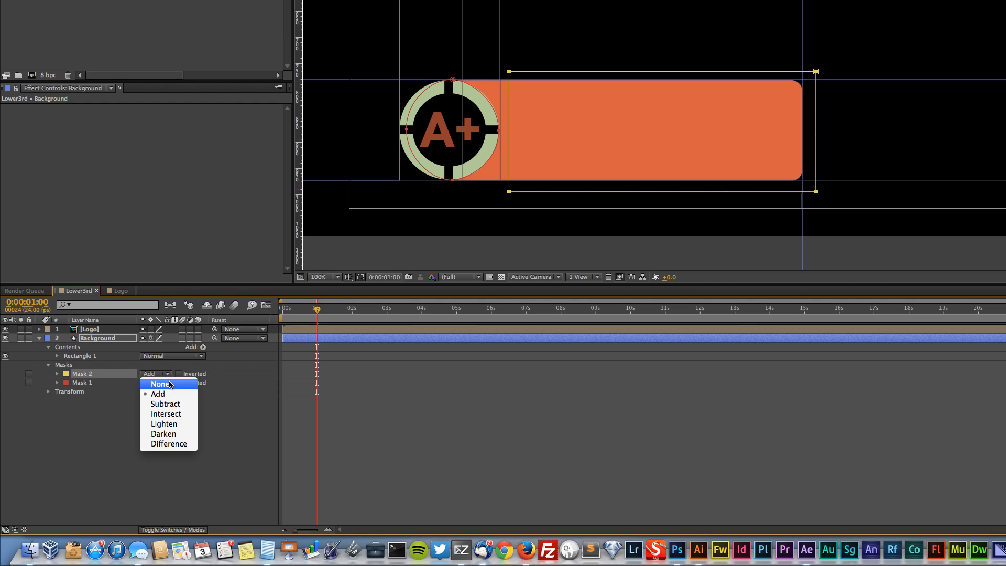
click(169, 385)
click(163, 377)
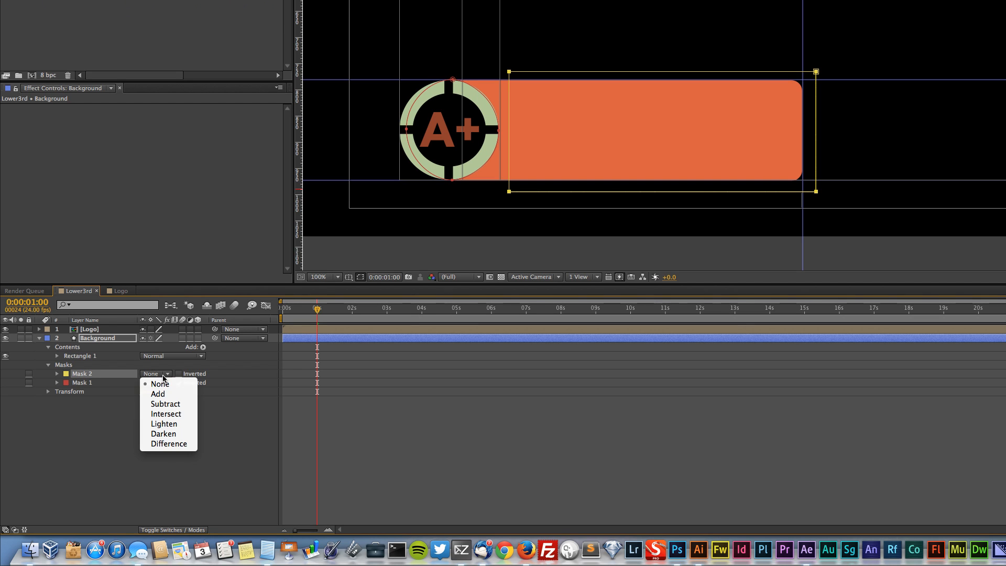
click(164, 393)
click(29, 374)
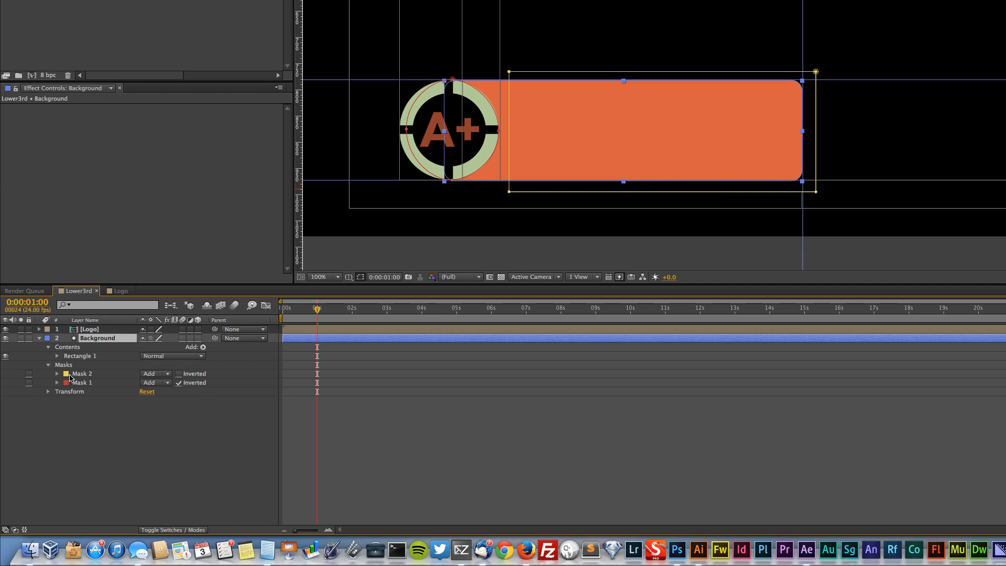
click(83, 374)
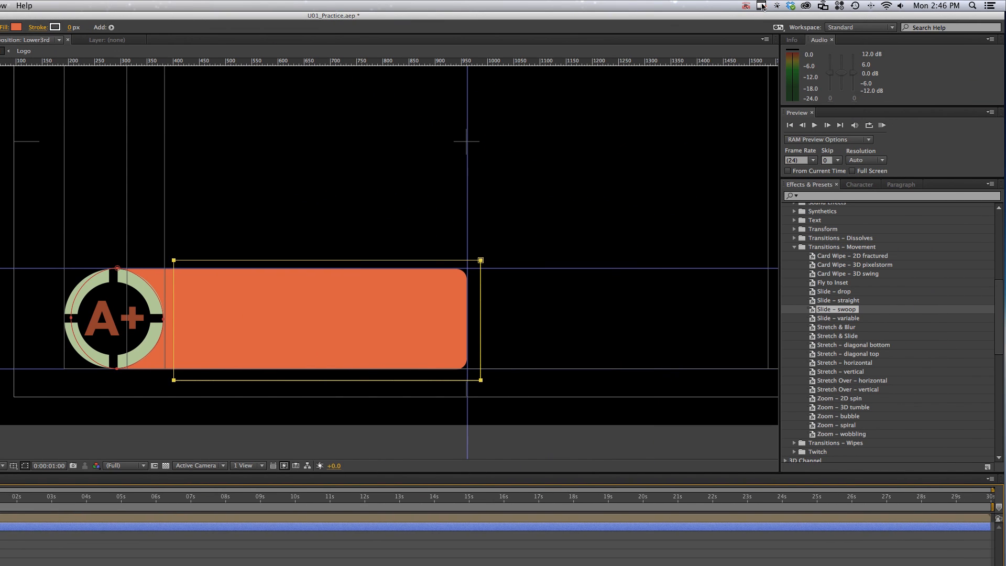
click(761, 6)
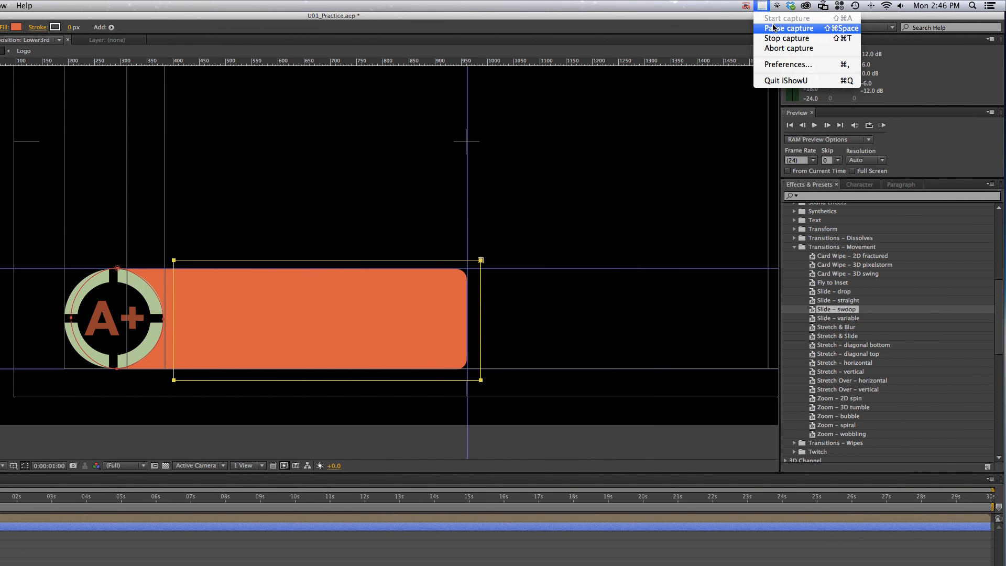
click(773, 29)
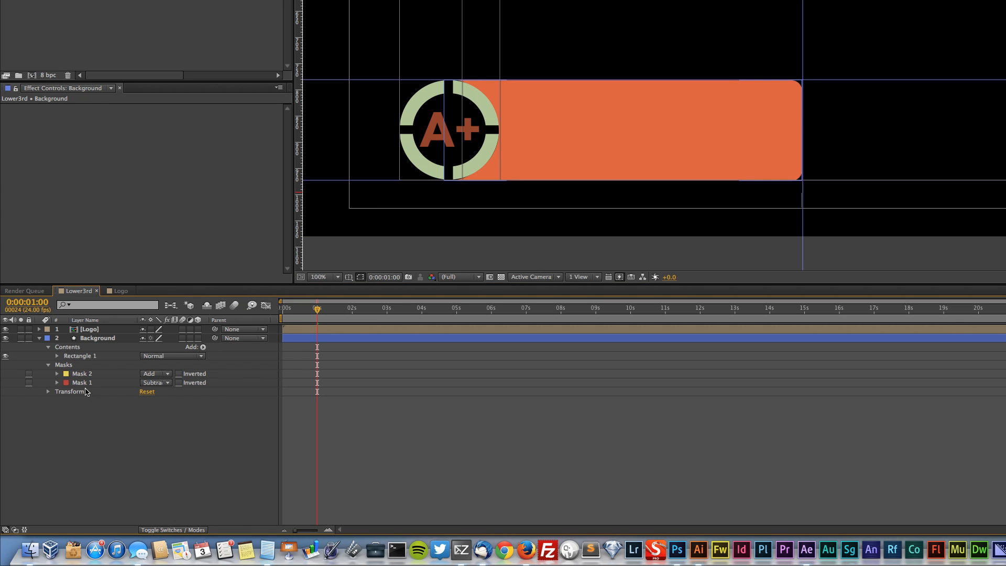
Set the mode of Mask 1, the ellipse around the logo, to Subtract
click(80, 382)
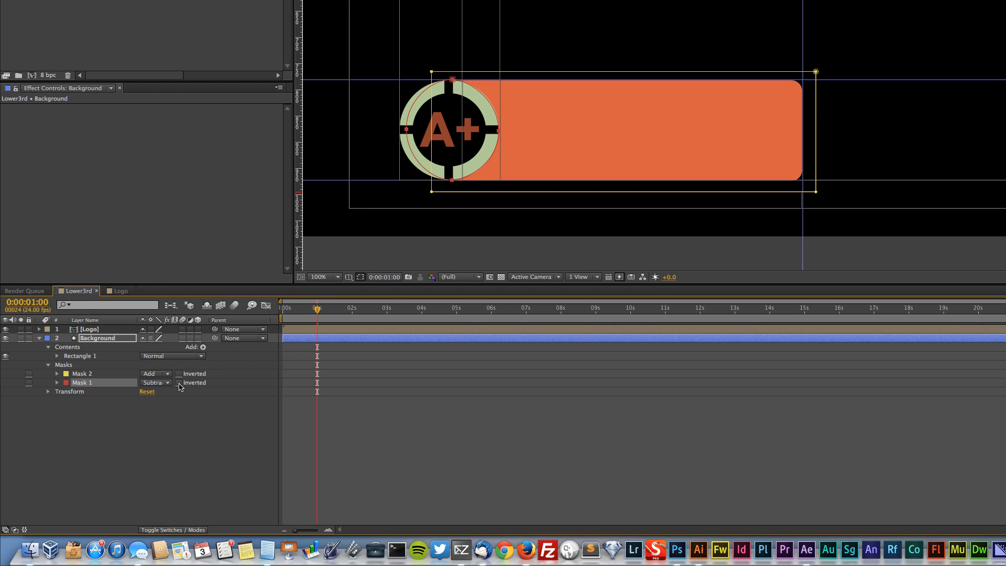
click(155, 383)
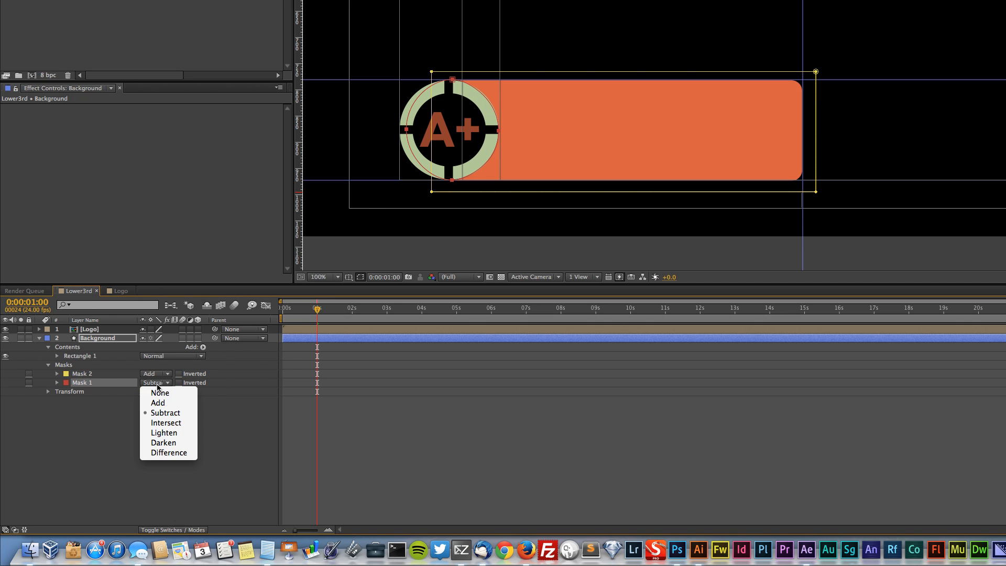
click(164, 413)
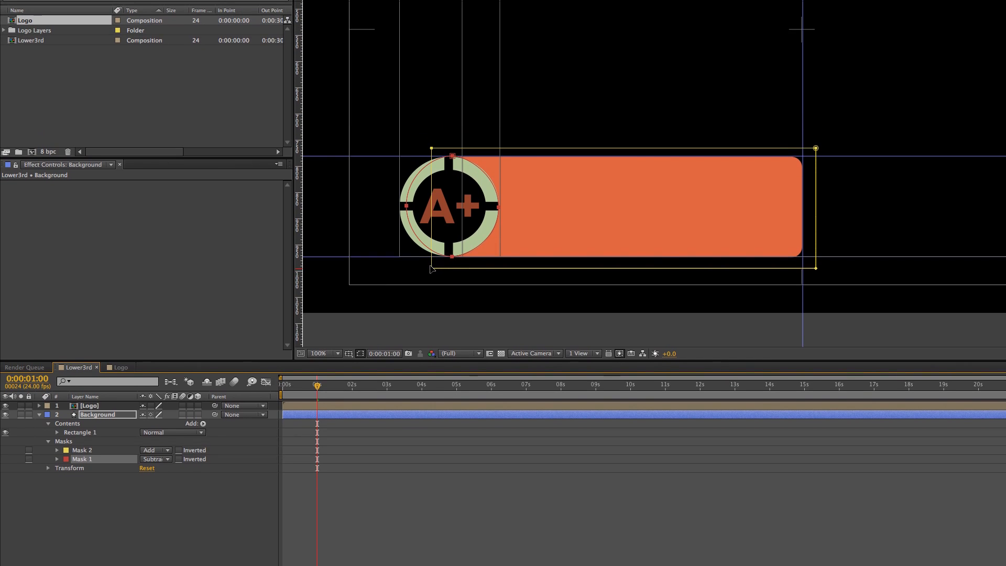
Move the left edge of Mask 2 to the vertical centre of the logo, keeping the whole visible bar inside the mask
double_click(431, 278)
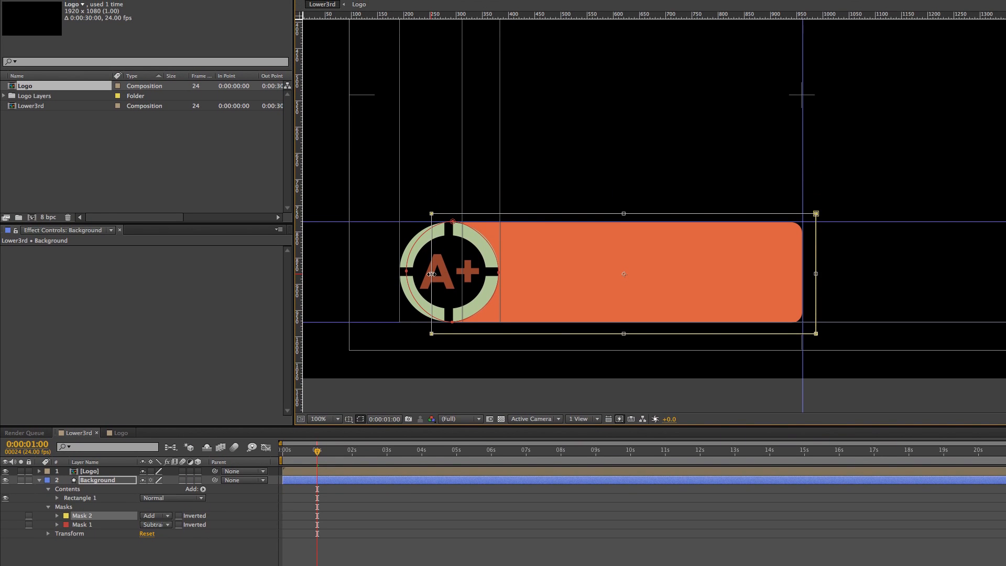
drag(431, 218, 777, 232)
drag(706, 286, 453, 283)
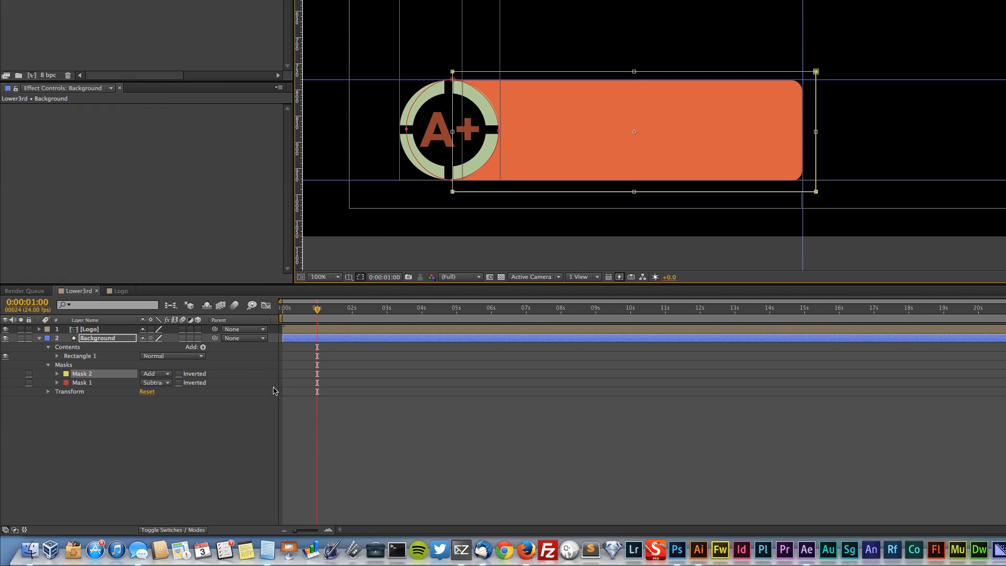
Add Mask Path keyframes for Mask 2 at 0:00:01:10 and 0:00:02:08
drag(317, 313, 351, 316)
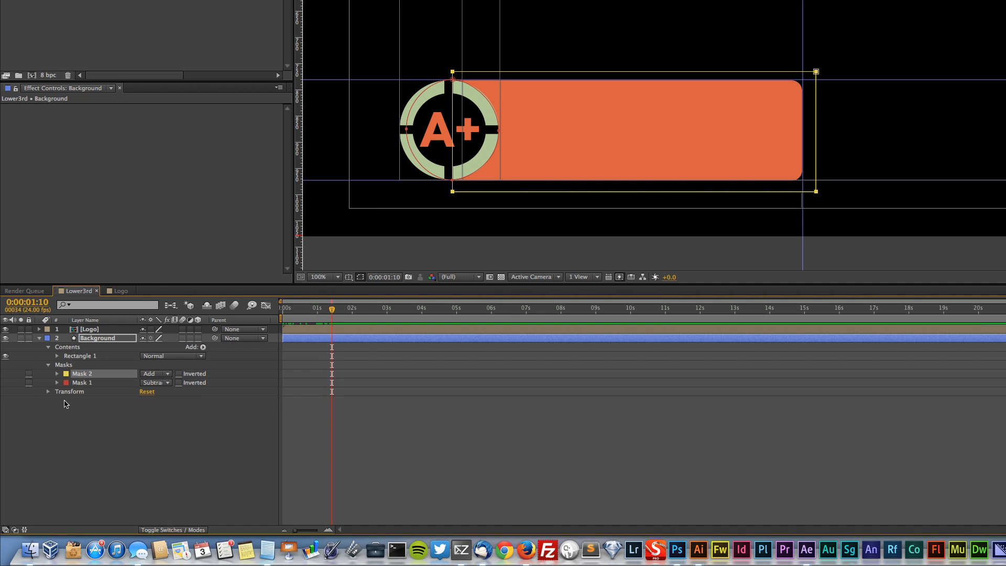
click(59, 375)
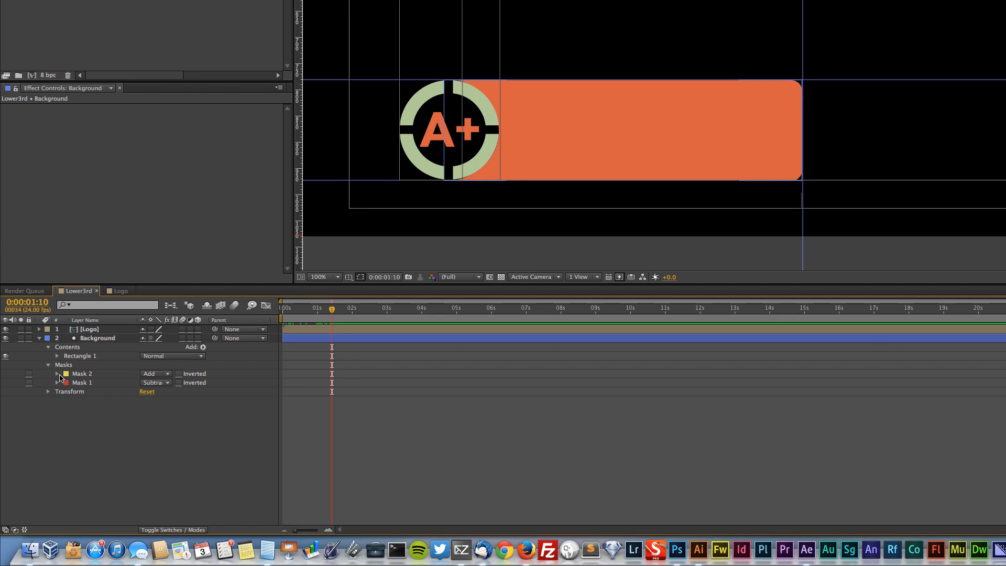
click(57, 374)
click(75, 383)
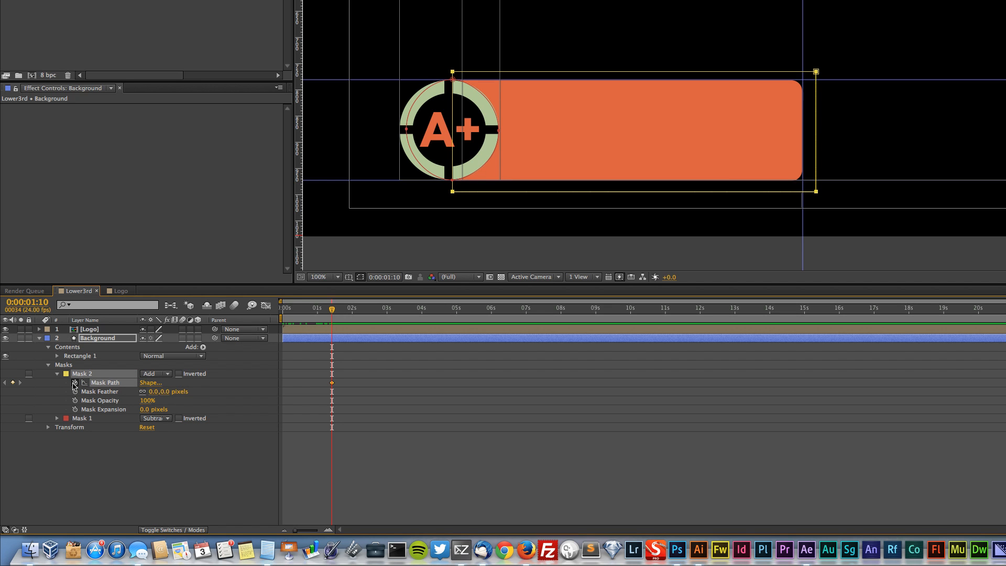
drag(335, 311, 350, 312)
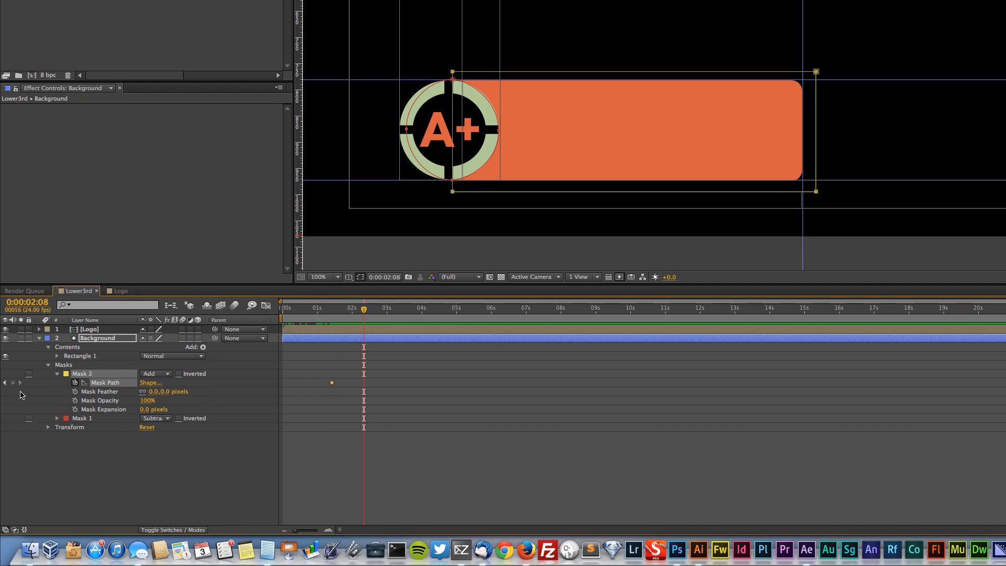
click(13, 383)
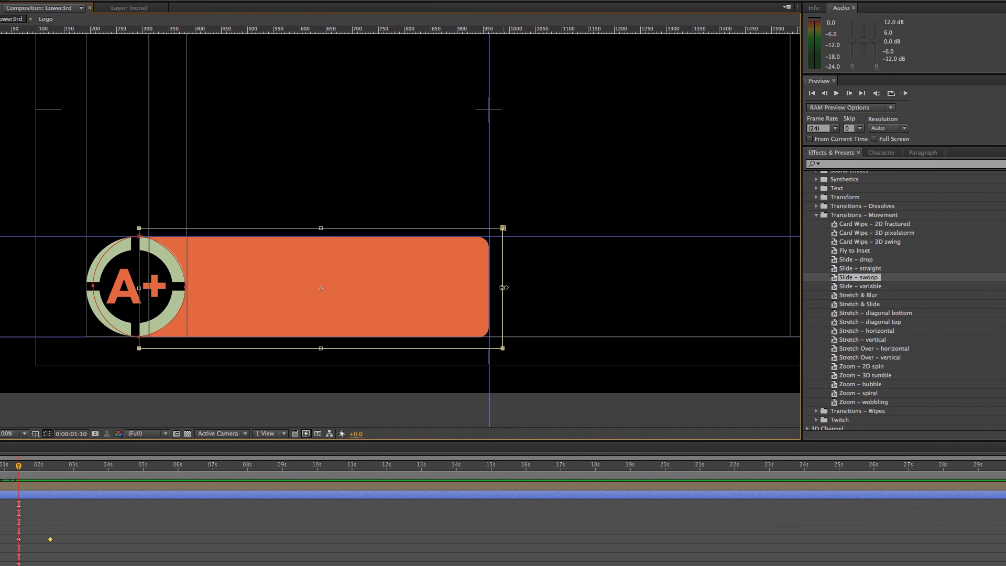
At the 0:00:01:10 keyframe, collapse Mask 2 to a thin strip at the logo's centre by moving its right edge, and save the project
drag(510, 320, 354, 311)
drag(372, 278, 169, 274)
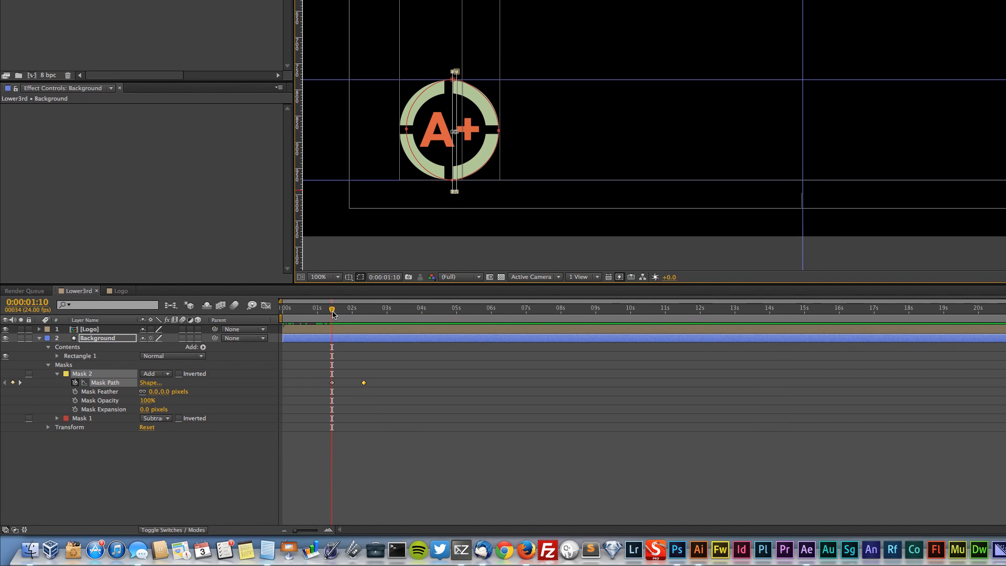
drag(332, 314, 214, 292)
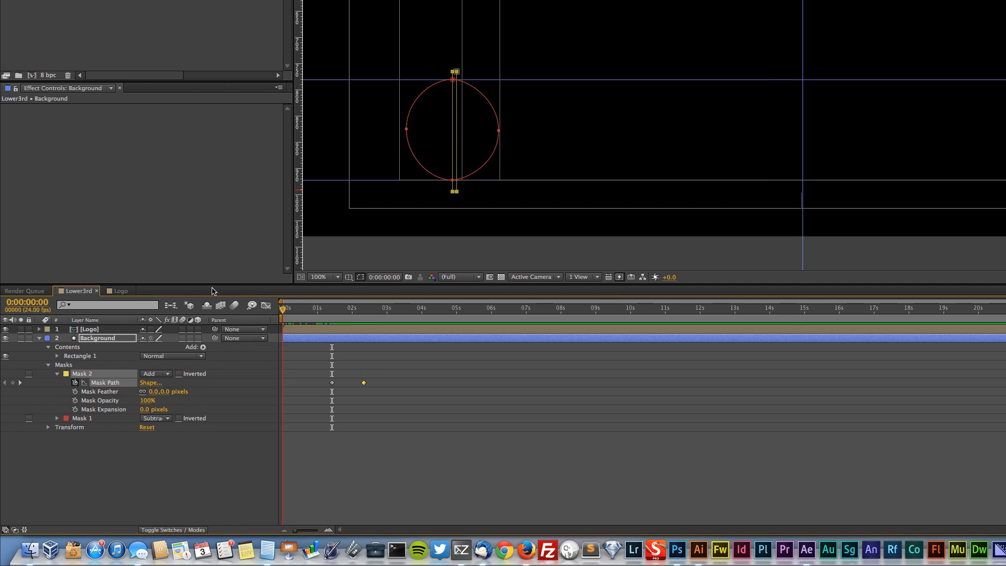
key(super+s)
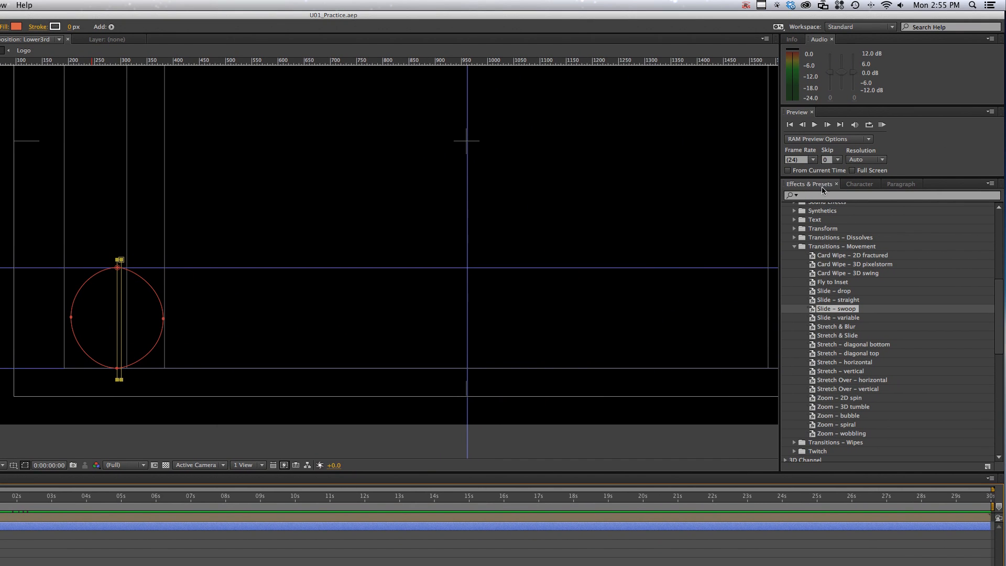
RAM-preview the bar's reveal animation, first in full and again with the work area shortened to about 3 seconds
click(882, 124)
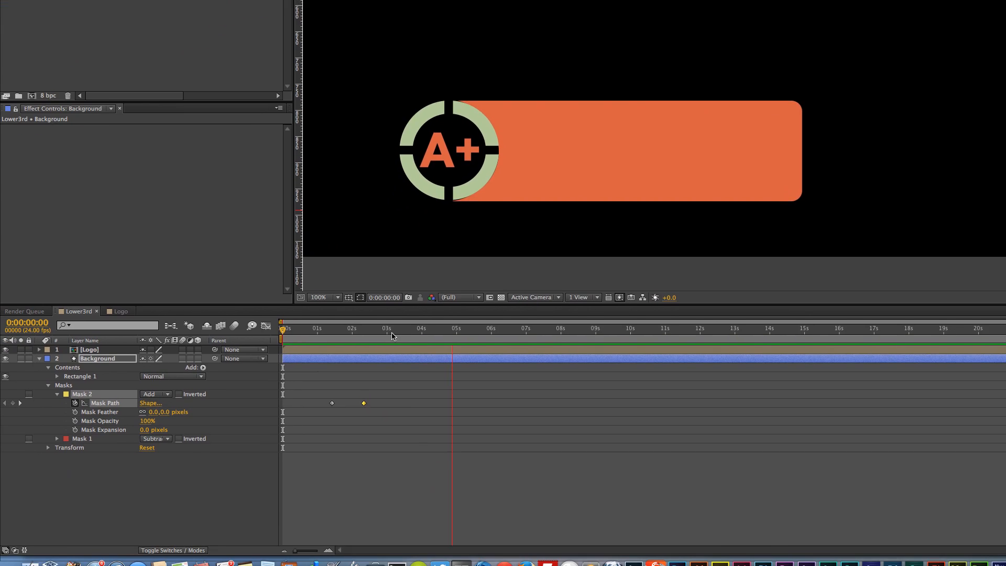
click(283, 329)
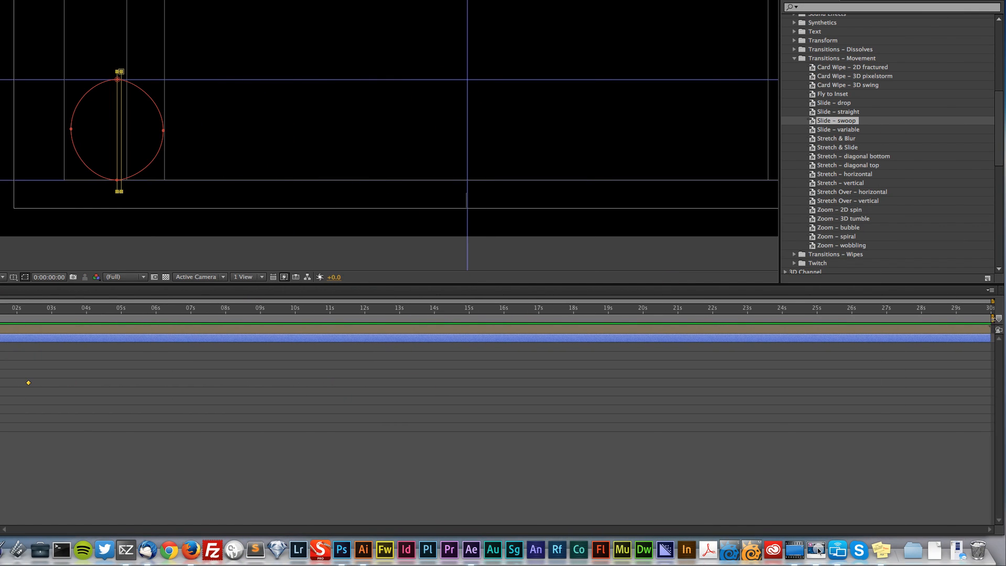
drag(993, 318, 54, 319)
click(882, 127)
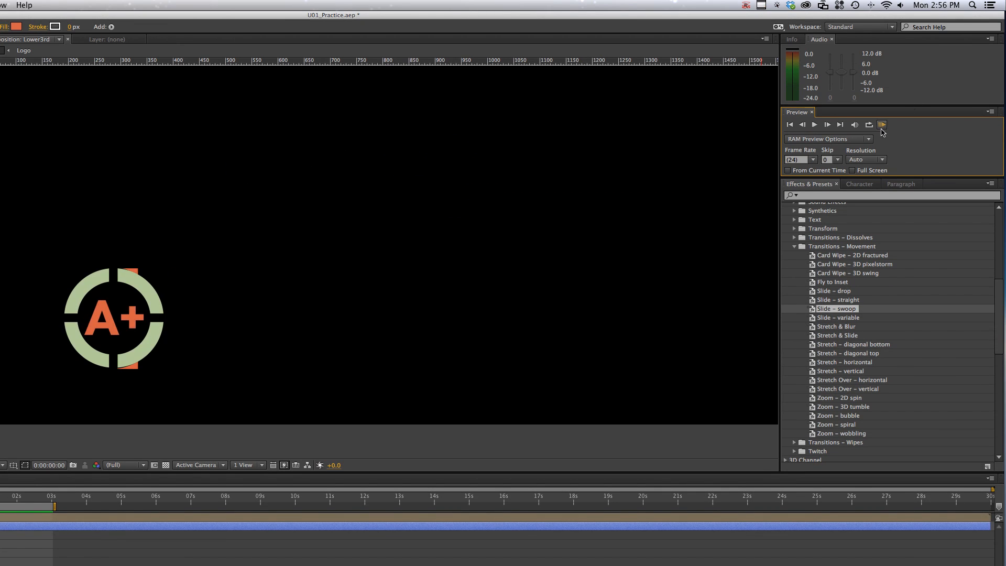
click(882, 125)
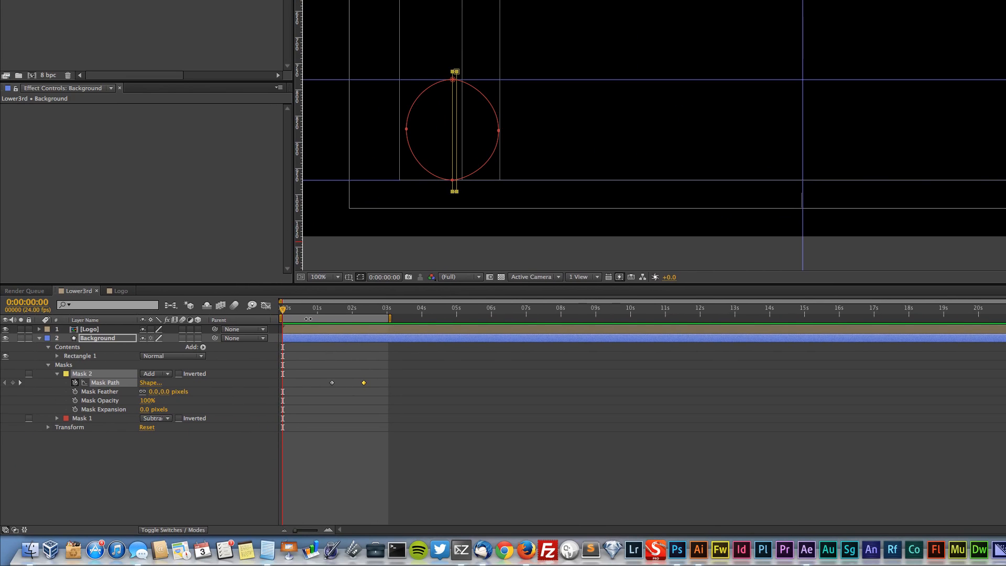
Extend the end of the work area to about 15 seconds
drag(282, 312, 807, 318)
drag(418, 313, 645, 323)
Paste copies of Mask 2's two Mask Path keyframes at 0:00:05:23 and swap their order so the bar closes back behind the logo
drag(395, 421, 330, 371)
key(super+c)
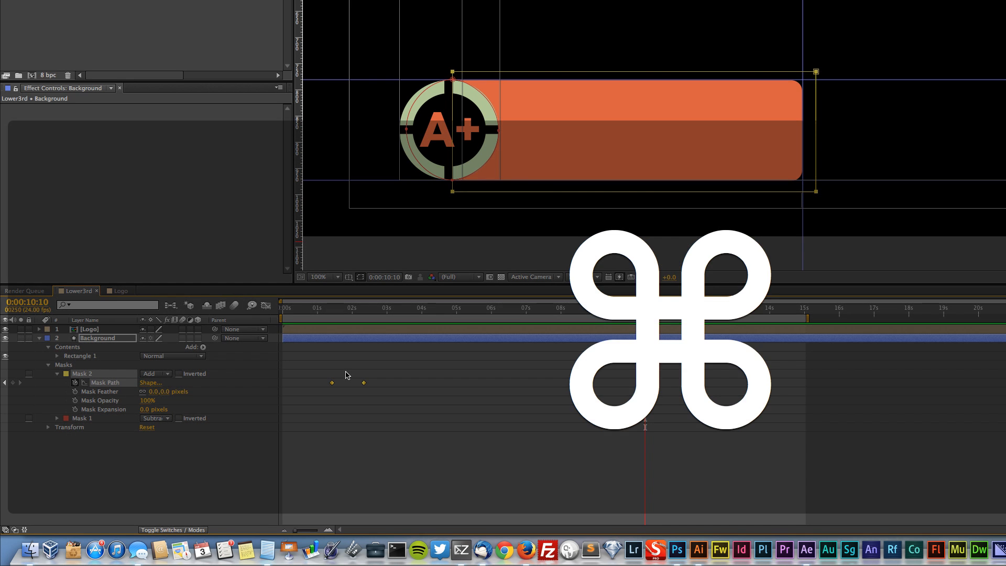
drag(516, 315, 364, 319)
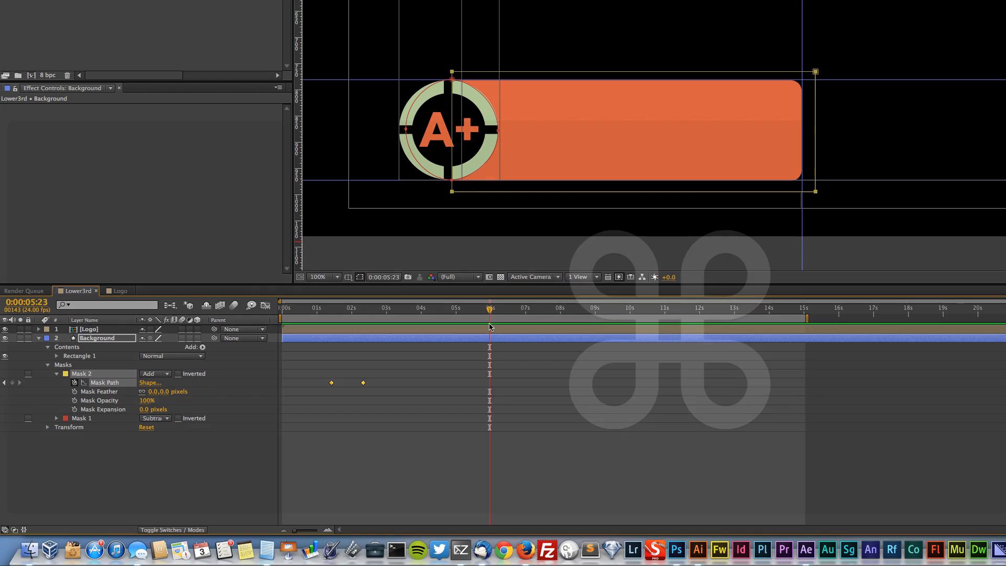
key(super+v)
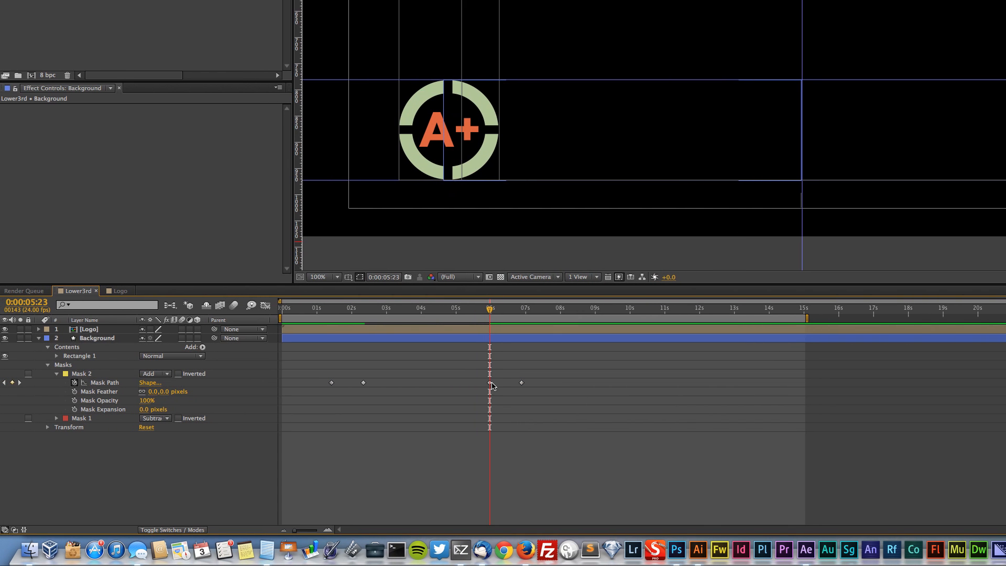
mouse_move(504, 388)
mouse_down()
mouse_move(483, 388)
mouse_move(522, 386)
mouse_up()
At 0:00:02:17, add a text layer with the person's full name on the upper part of the orange bar
drag(490, 310, 393, 325)
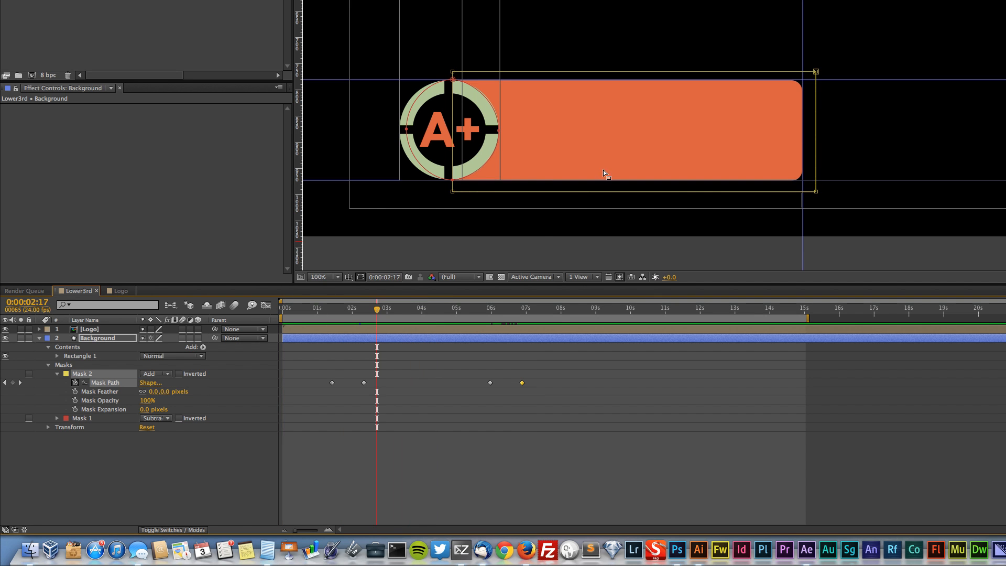
key(t)
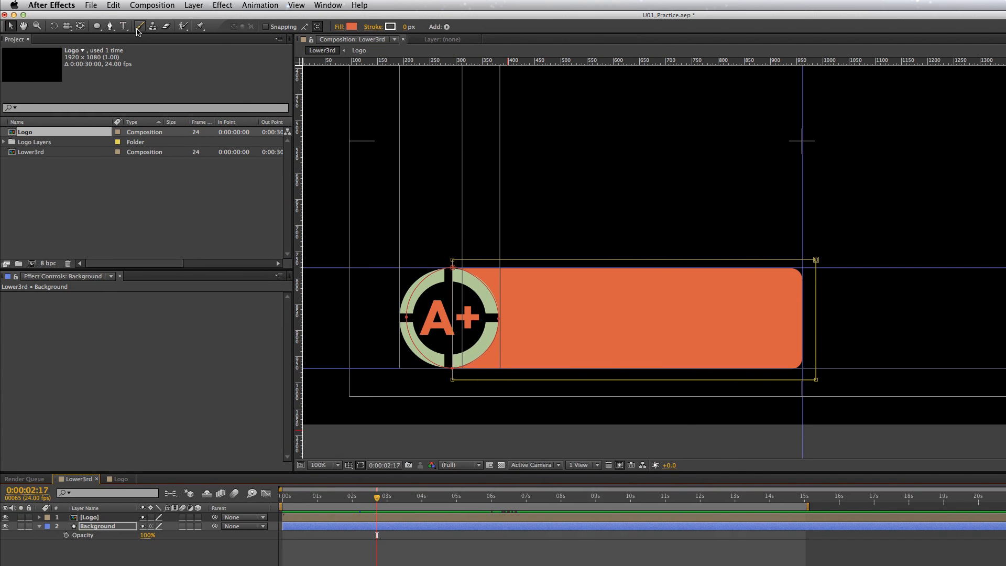
key(t)
click(524, 294)
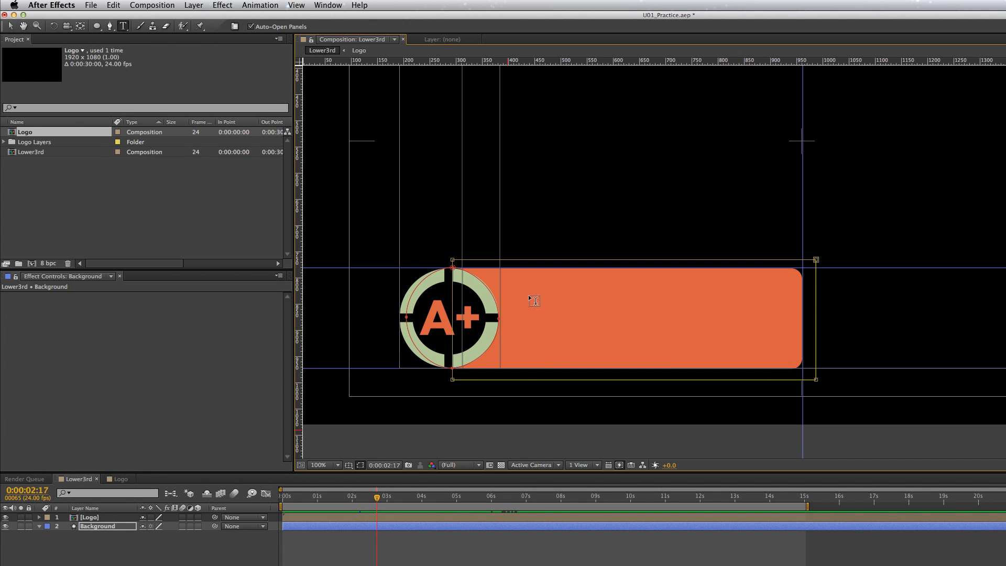
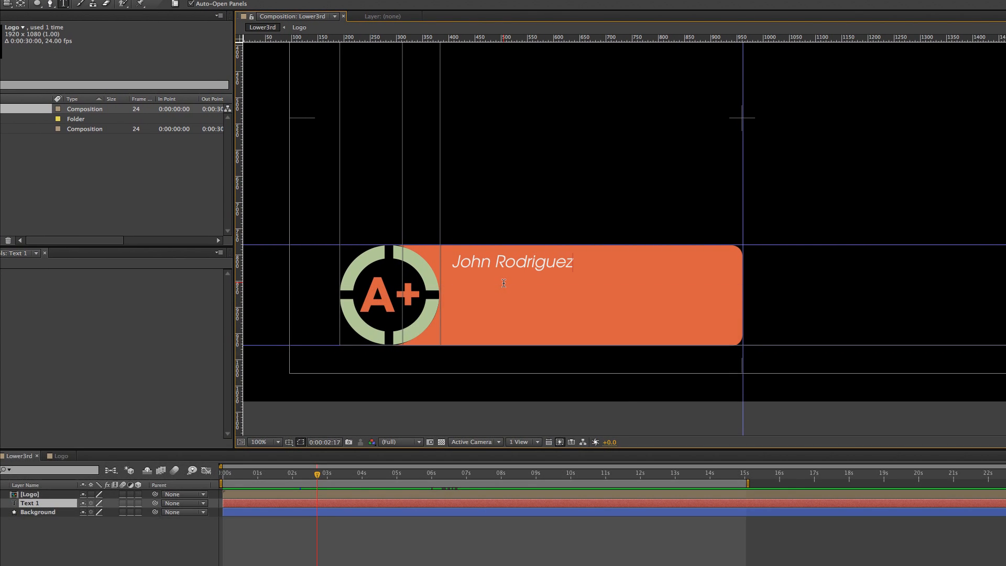
Format the name text in Futura Condensed Medium at 75 px and keep it on the upper part of the orange bar
key(super+a)
click(1005, 174)
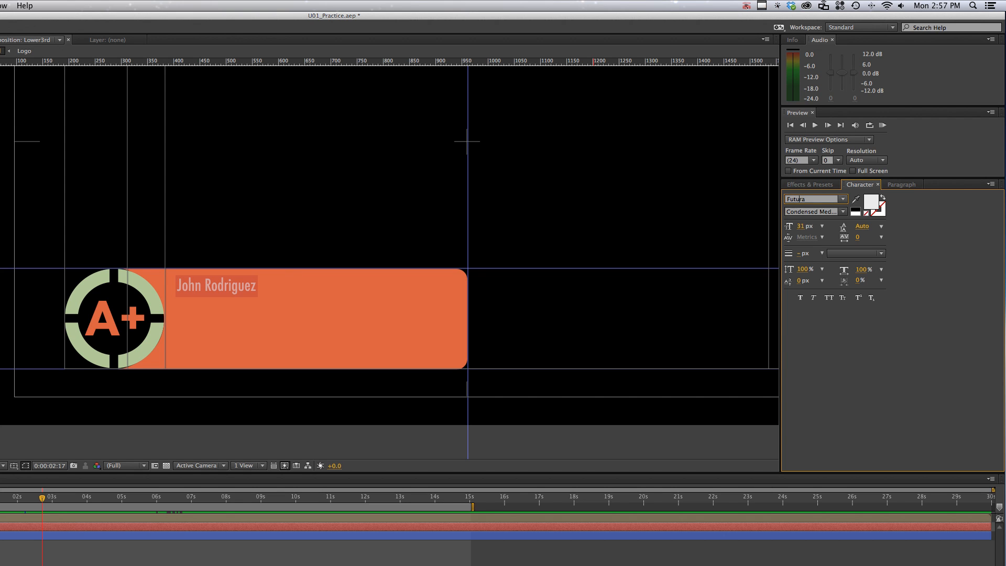
drag(804, 229, 826, 229)
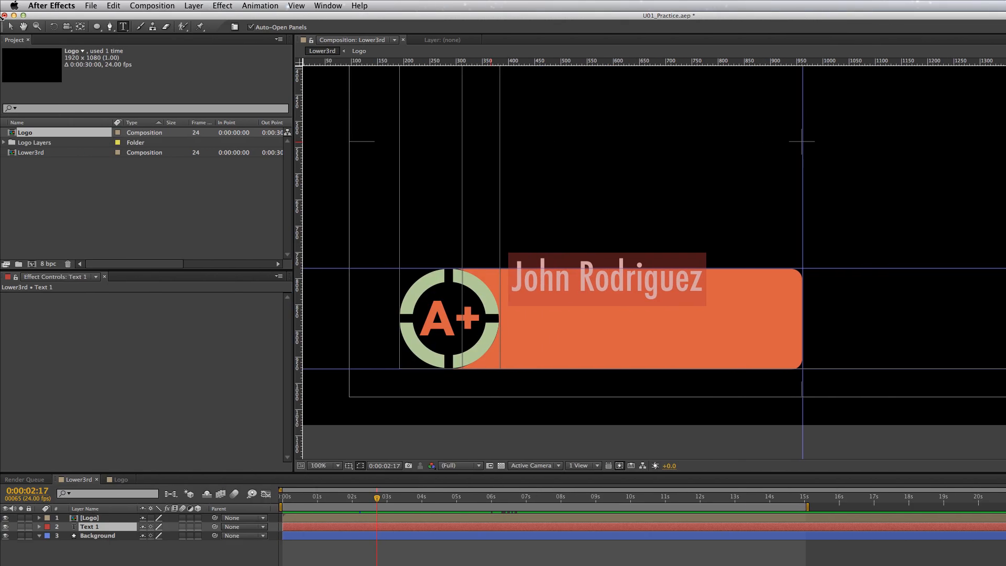
click(9, 27)
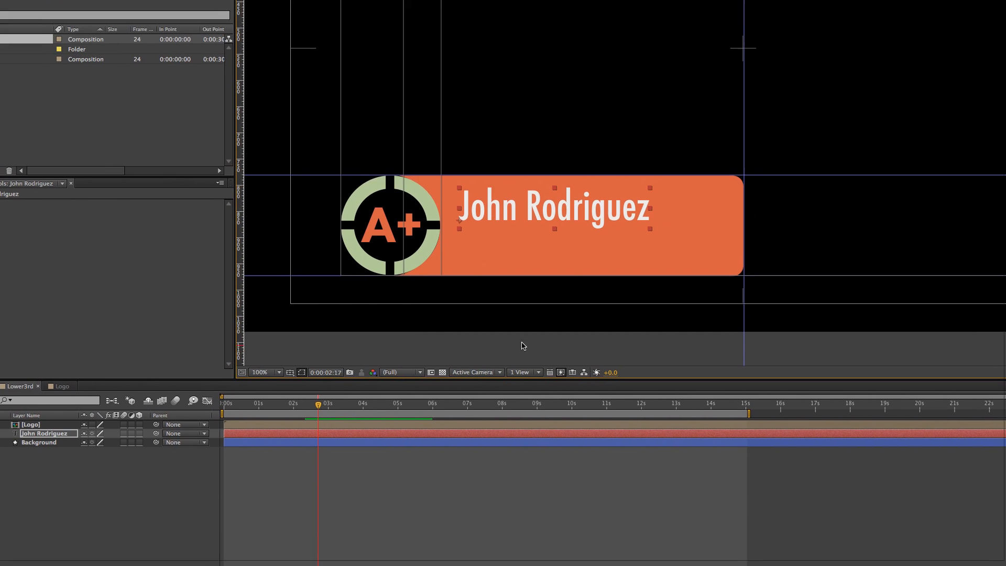
click(535, 421)
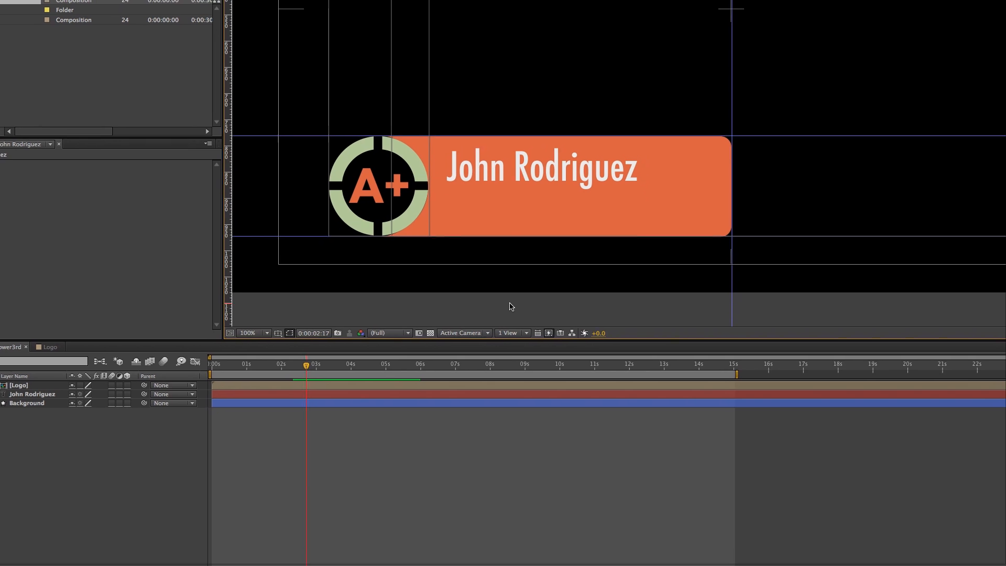
Add a text layer reading "Assistant Professor" on the orange bar below the name
key(t)
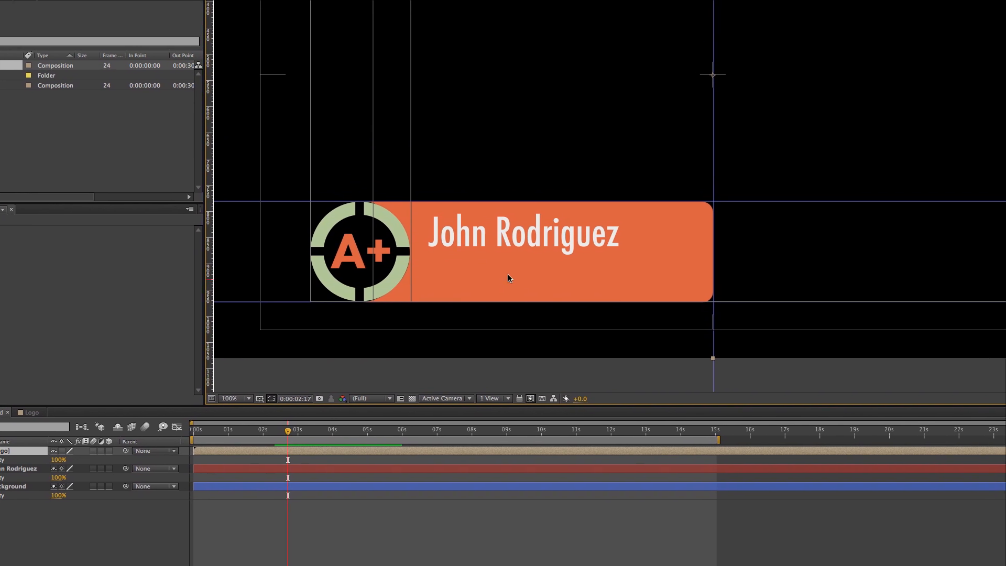
key(super+t)
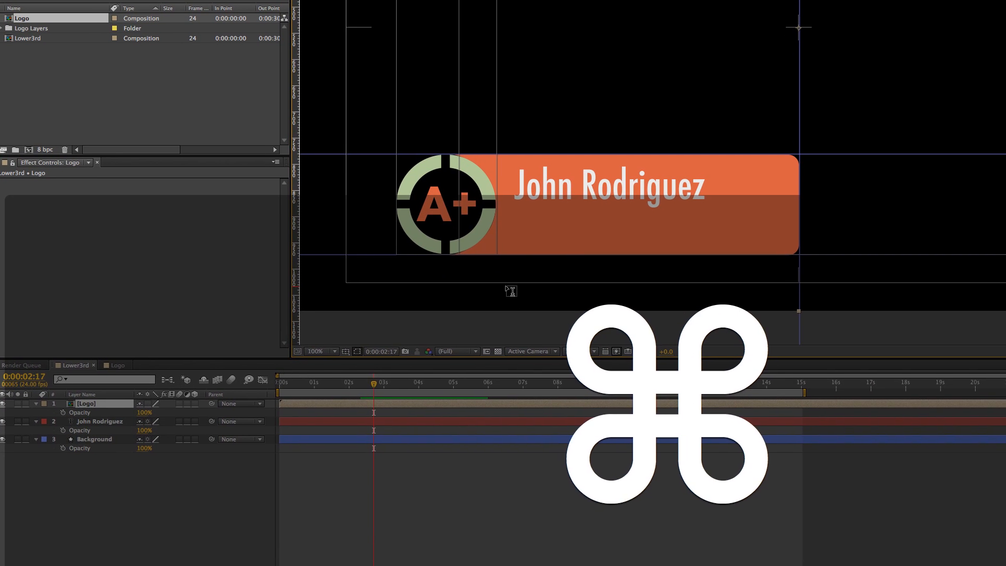
click(526, 266)
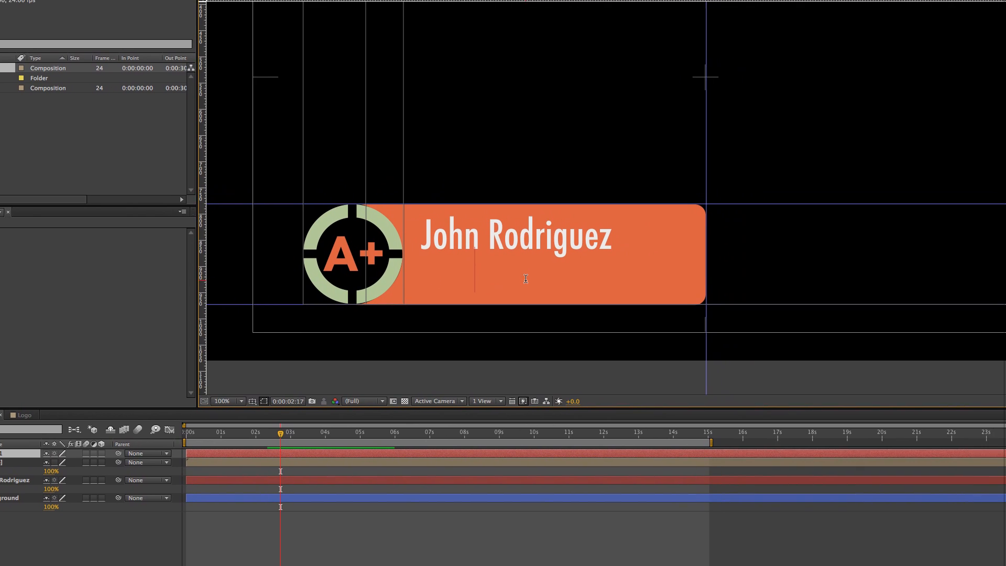
text(Assistant Professor)
Set the "Assistant Professor" text to Futura Medium Italic at 33 px
key(super+a)
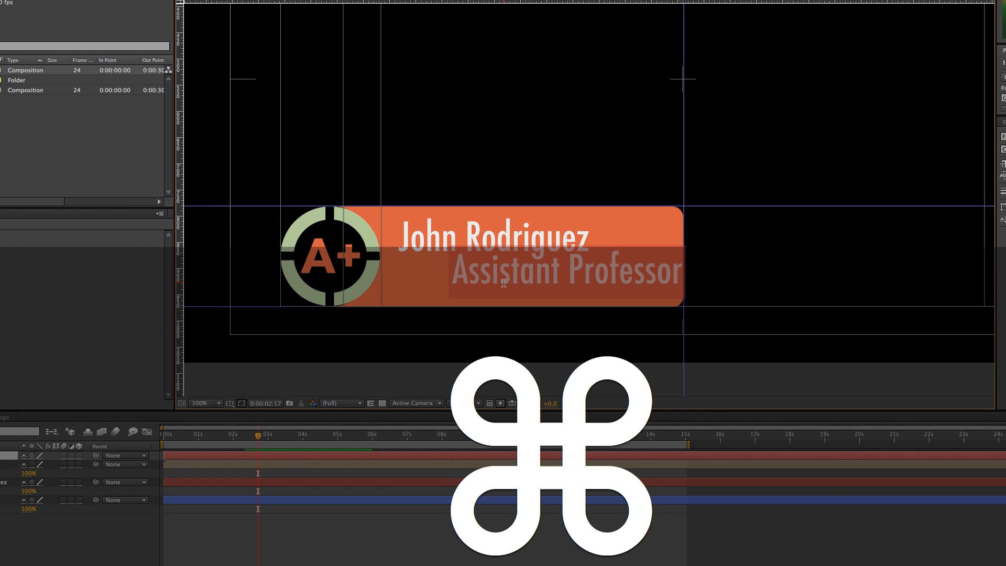
click(842, 211)
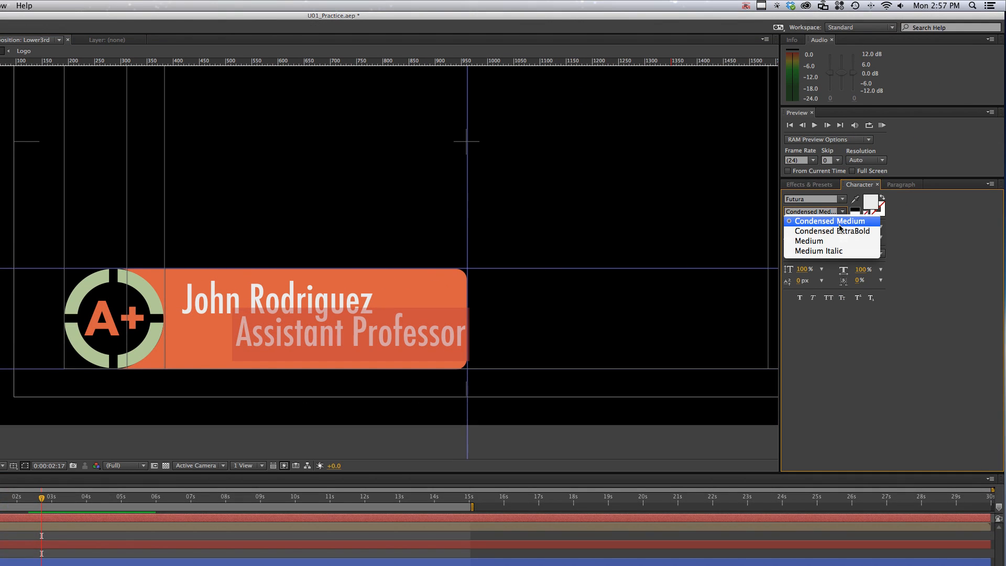
click(837, 252)
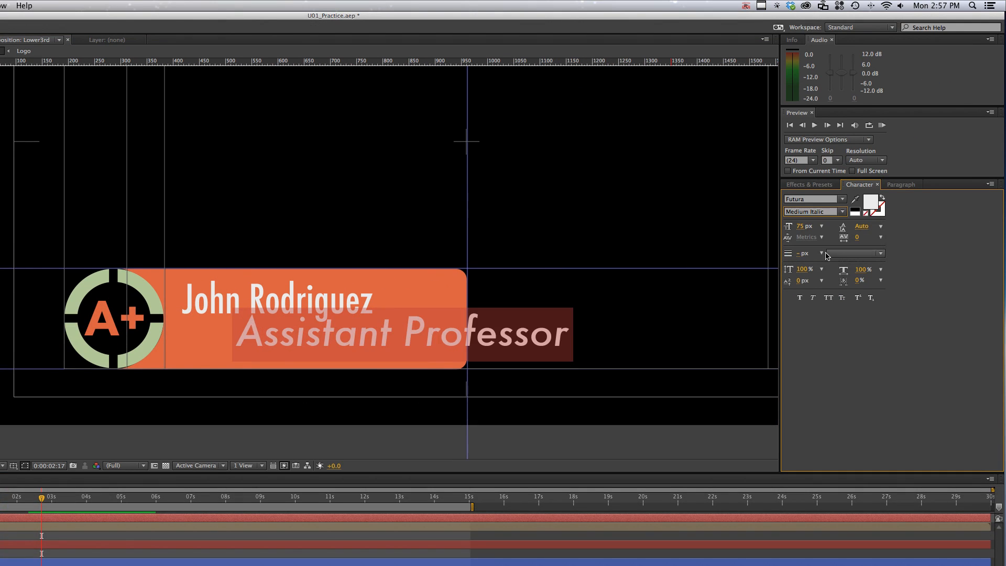
drag(807, 232, 789, 229)
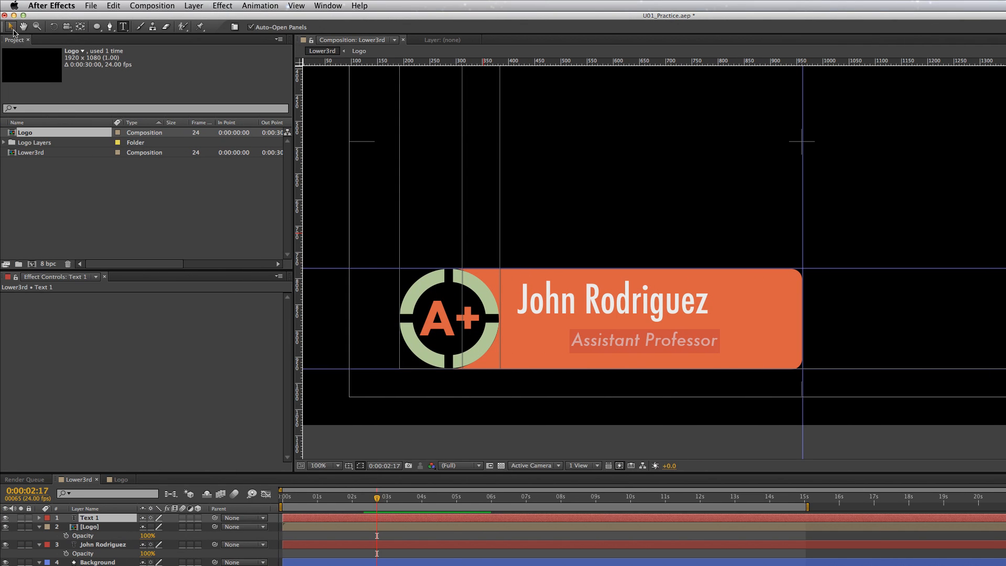
click(10, 27)
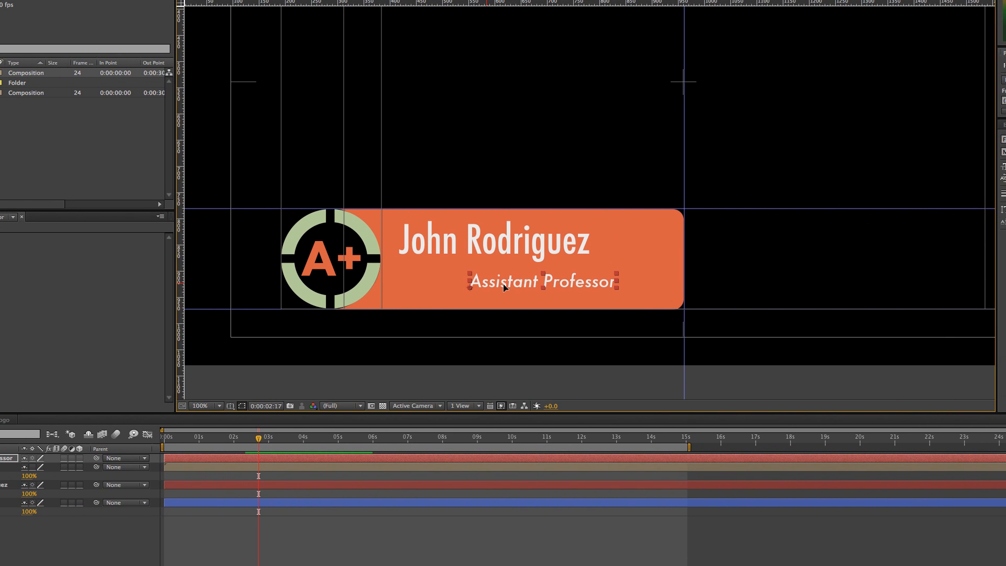
click(499, 374)
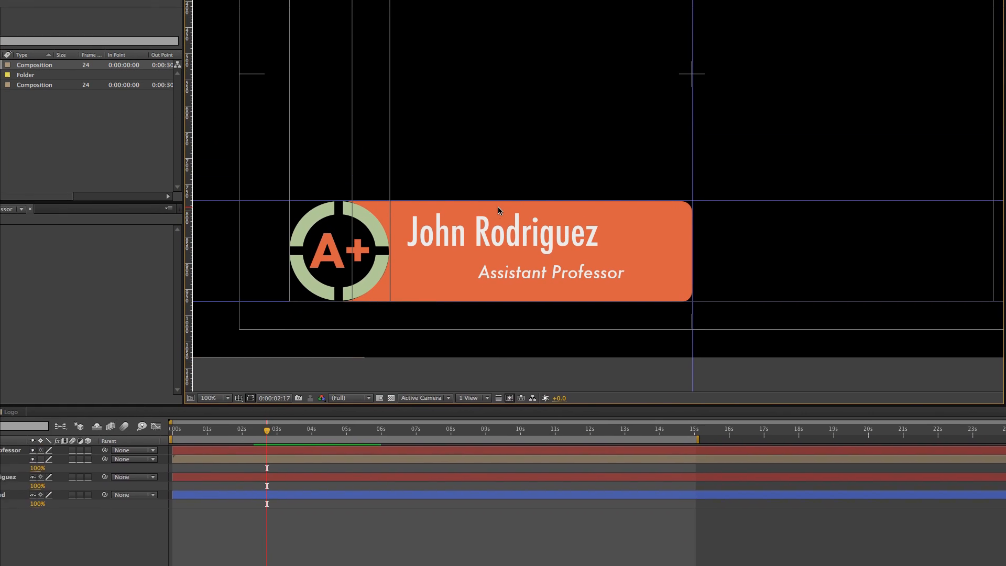
Trim the start of the Assistant Professor layer to 0:00:02:16 and the start of the name layer to 0:00:02:09
click(485, 236)
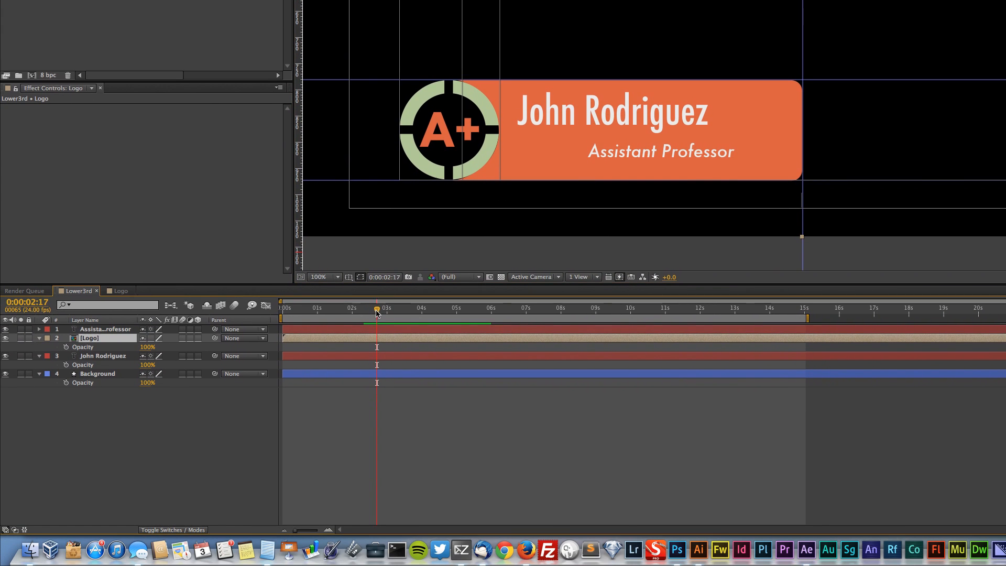
drag(364, 349, 374, 320)
click(375, 329)
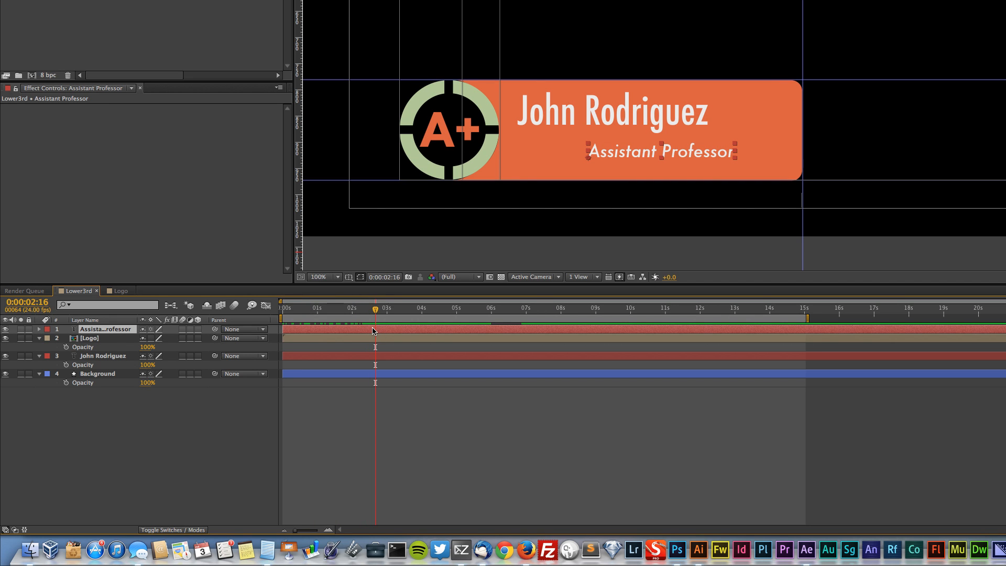
key(alt)
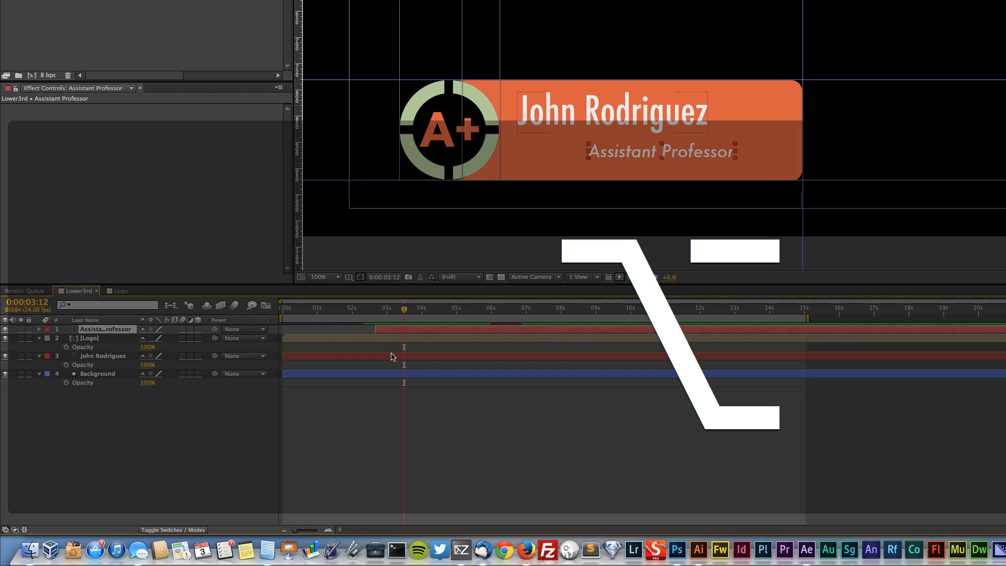
alt+click(392, 356)
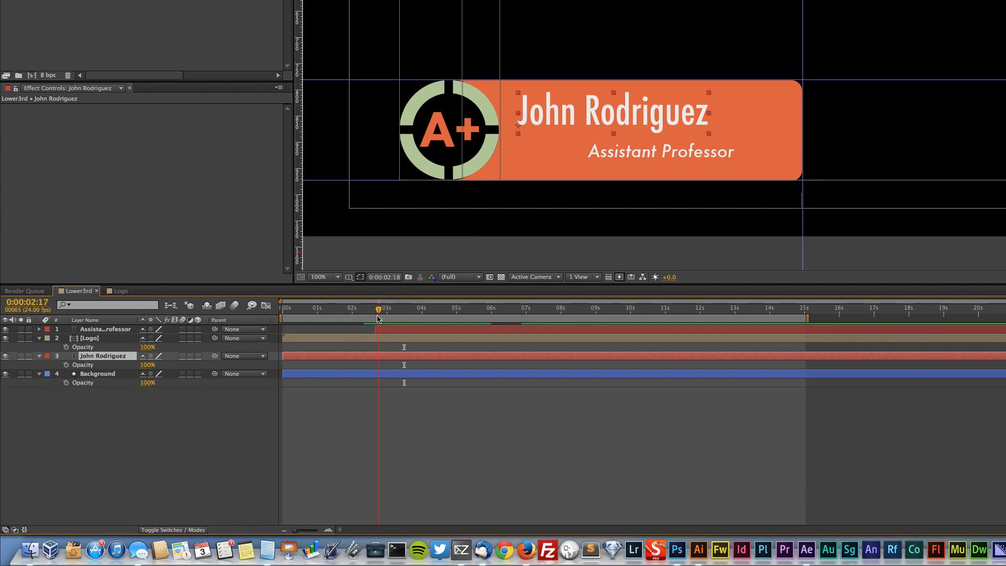
key(alt)
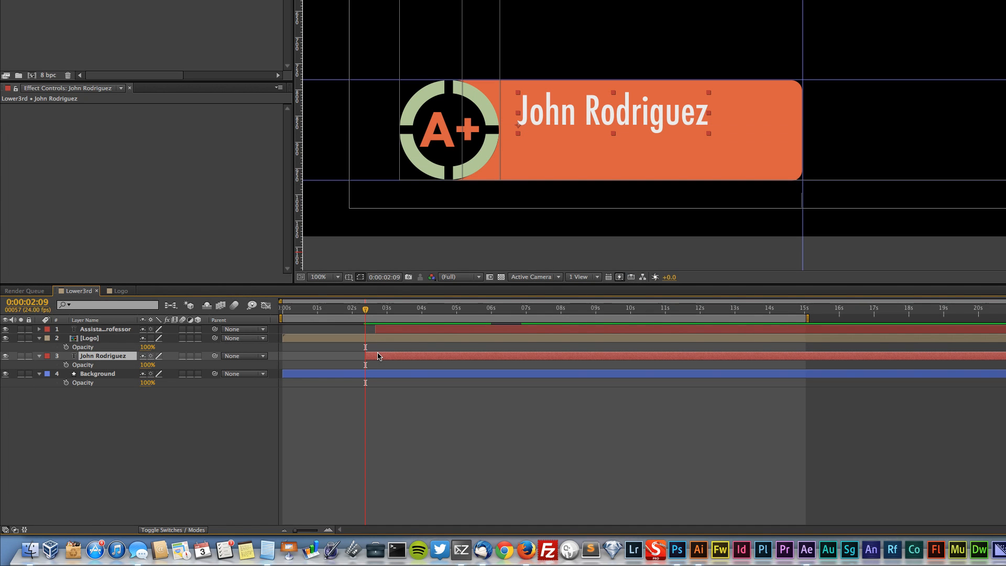
Trim the end of the Assistant Professor layer to 0:00:05:00 and the end of the name layer to 0:00:05:07
mouse_move(375, 315)
mouse_down()
mouse_move(393, 314)
mouse_move(283, 313)
mouse_move(638, 328)
mouse_move(453, 333)
mouse_up()
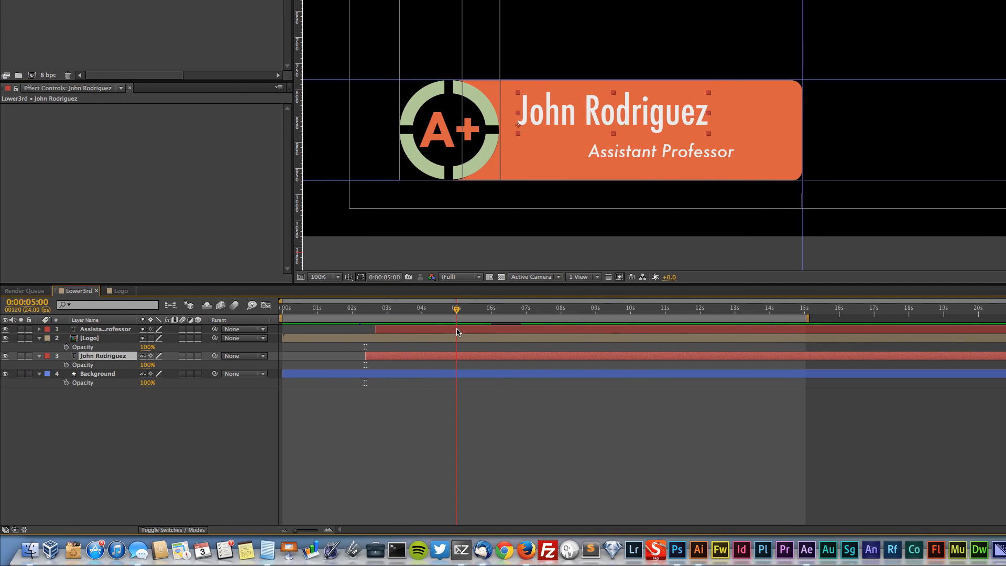
click(458, 330)
key(alt)
key(alt+bracketright)
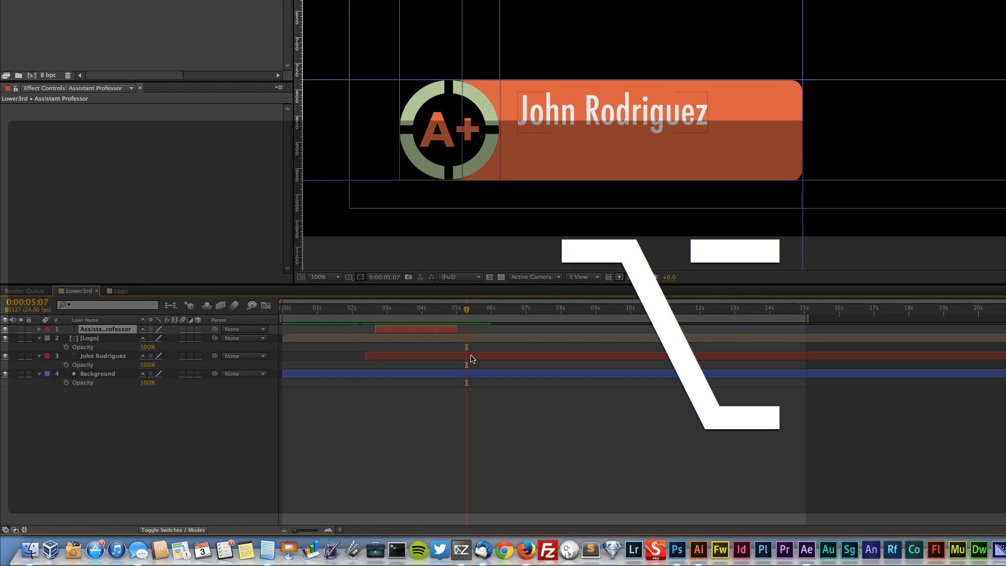
click(479, 356)
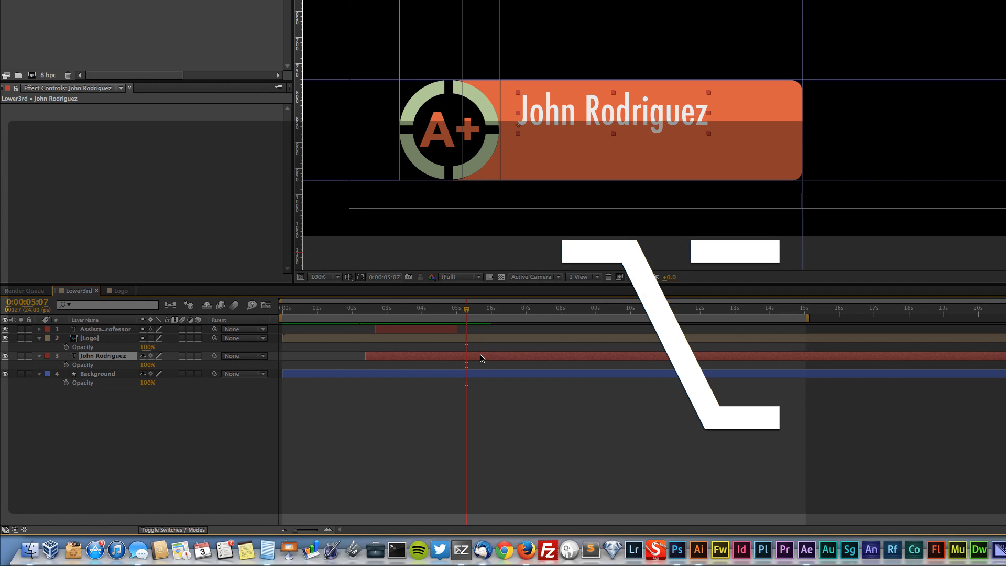
key(alt+bracketright)
Preview the lower third from the start and shorten the end of the work area to about 7 seconds
drag(467, 313, 246, 327)
key(space)
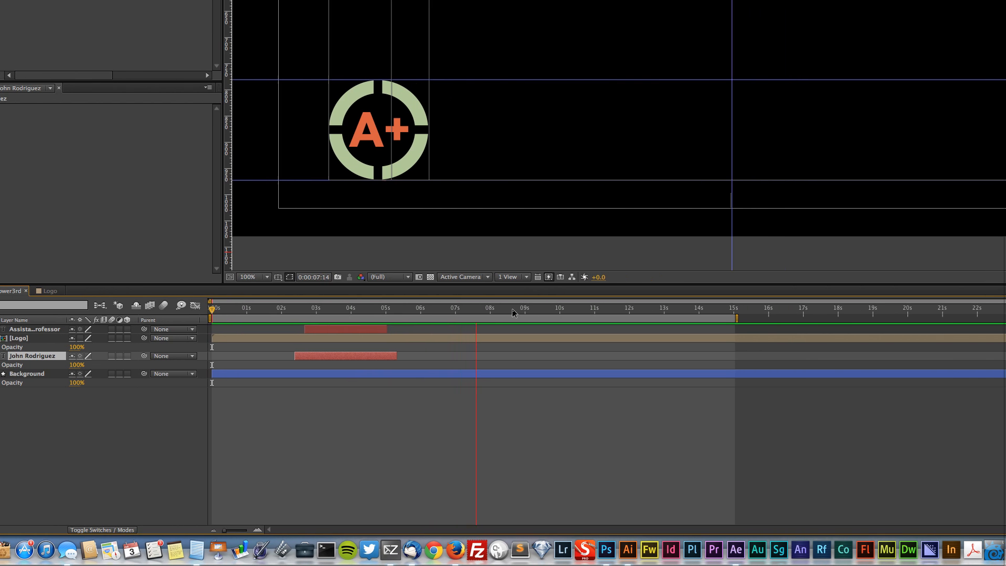
drag(492, 308, 215, 308)
drag(285, 308, 299, 326)
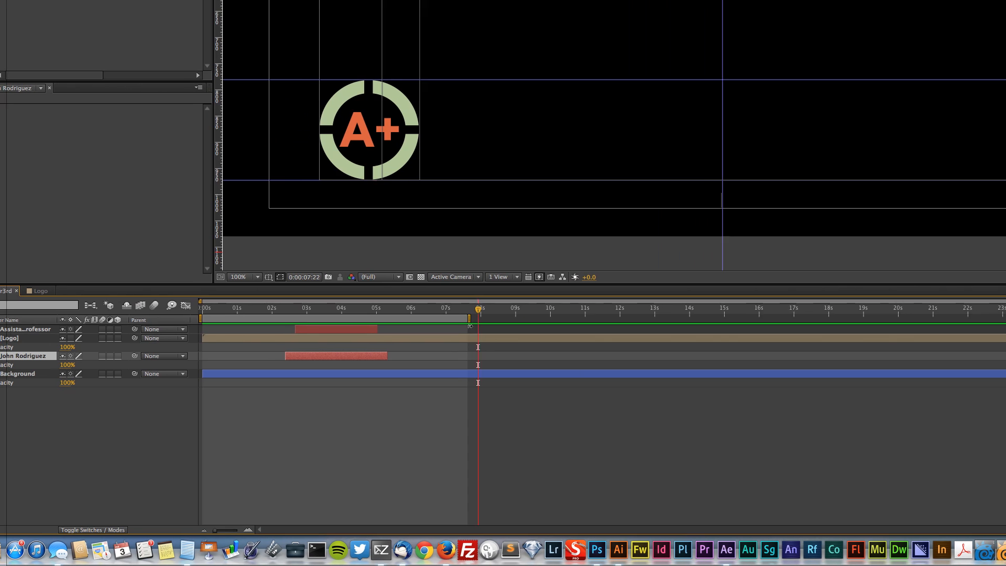
drag(477, 310, 505, 328)
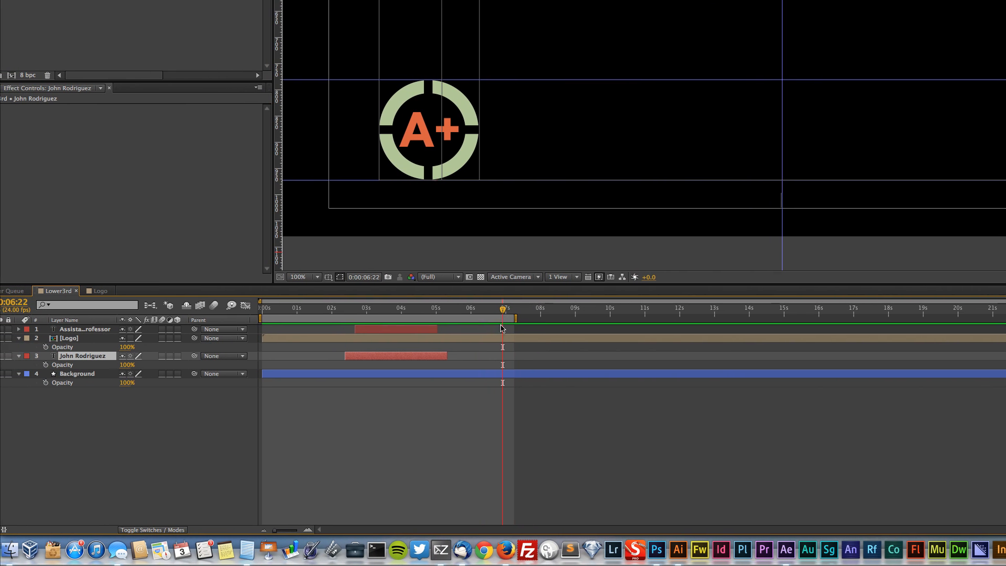
click(493, 339)
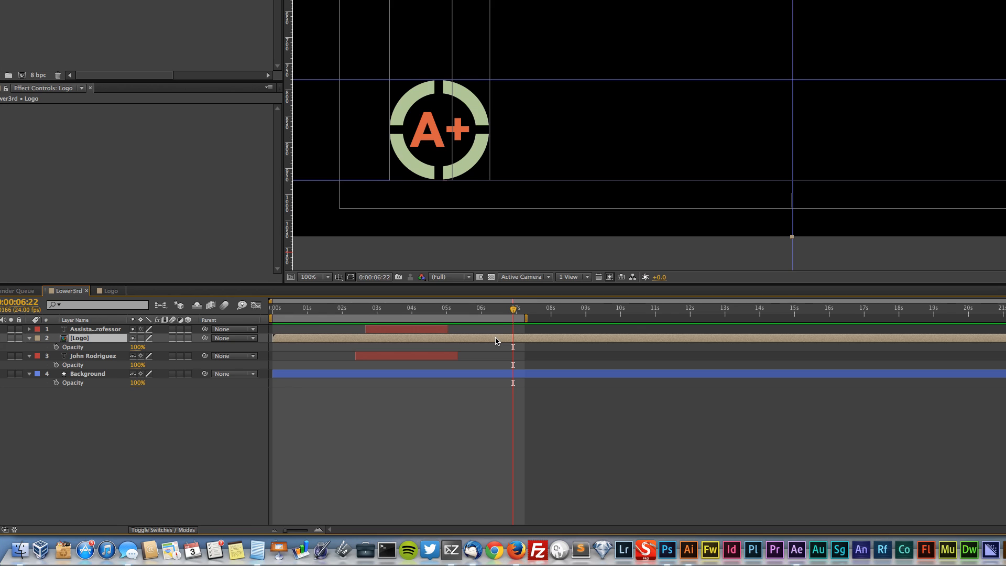
key(t)
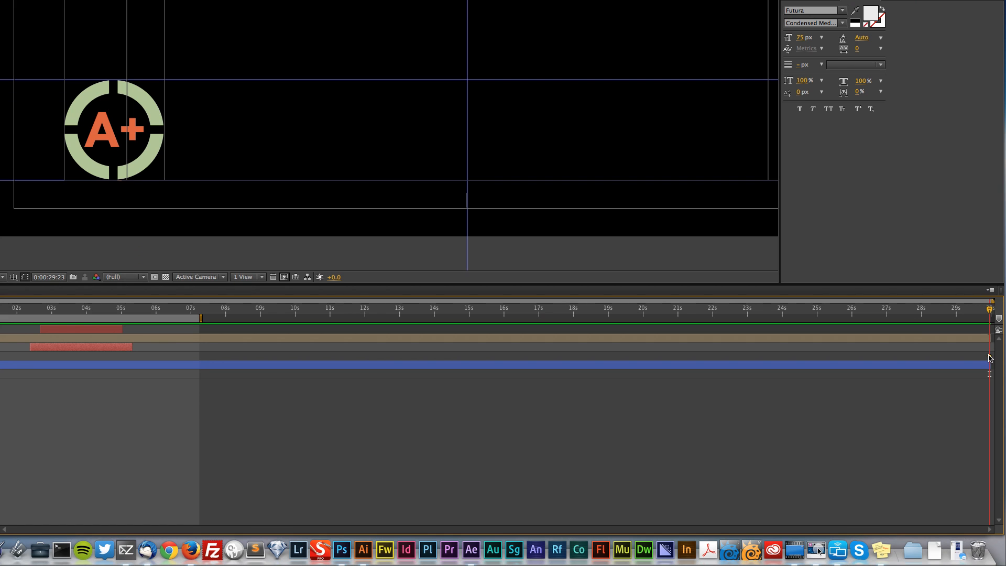
drag(74, 309, 178, 308)
mouse_move(498, 308)
mouse_down()
mouse_move(520, 307)
mouse_move(499, 307)
mouse_up()
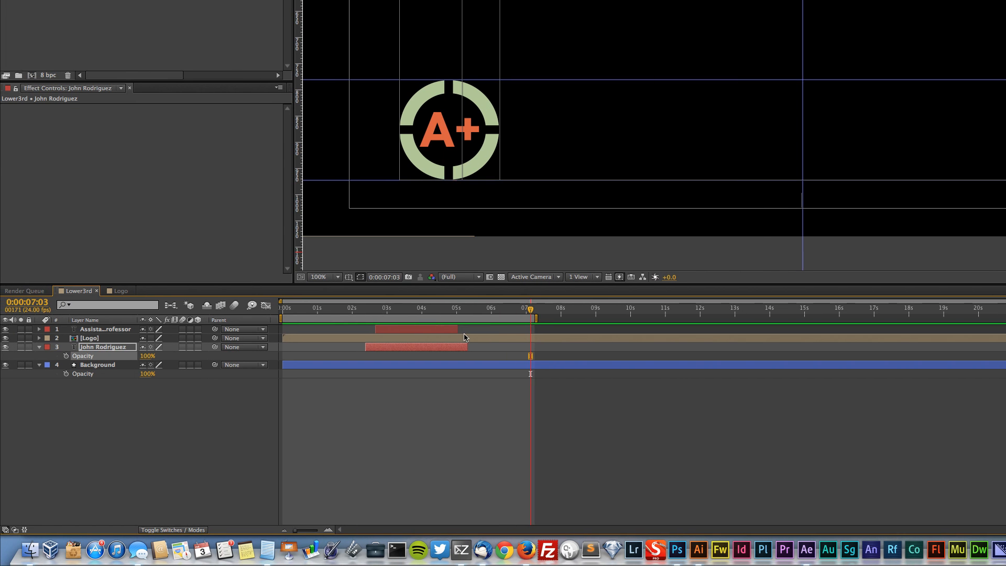
Extend the work area to about 8 seconds and keyframe the Logo layer's Opacity at 100% at 0:00:07:07
click(568, 340)
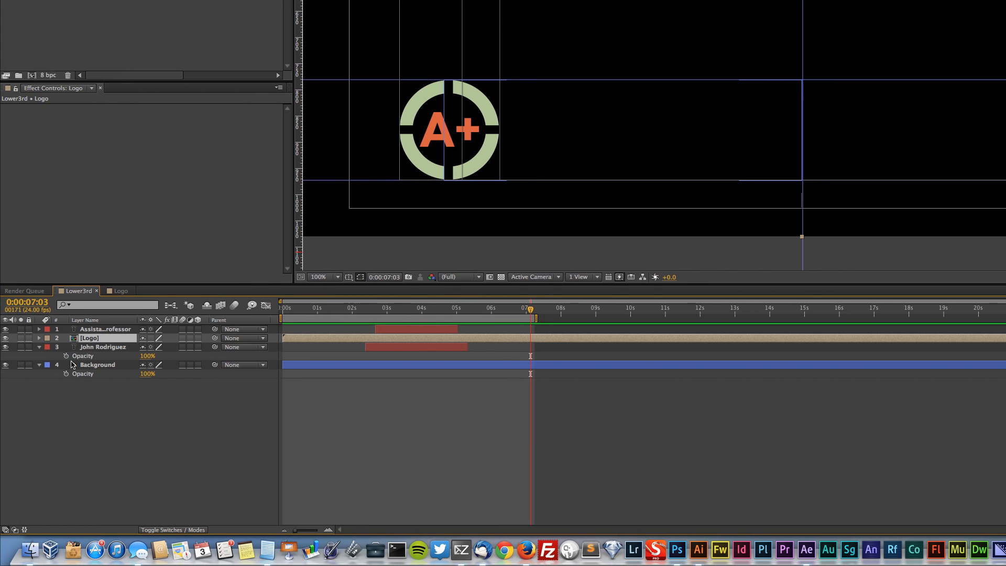
click(39, 348)
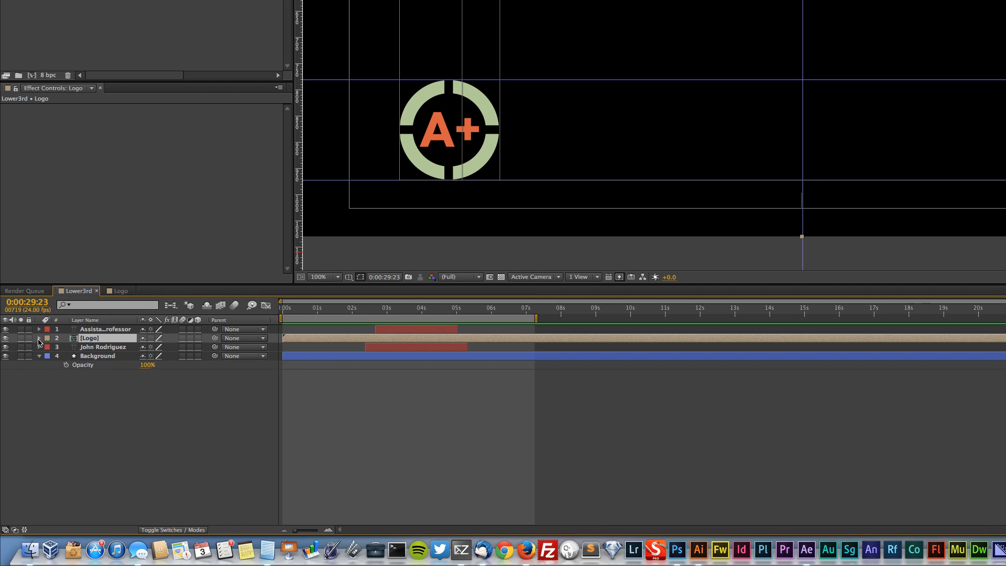
key(t)
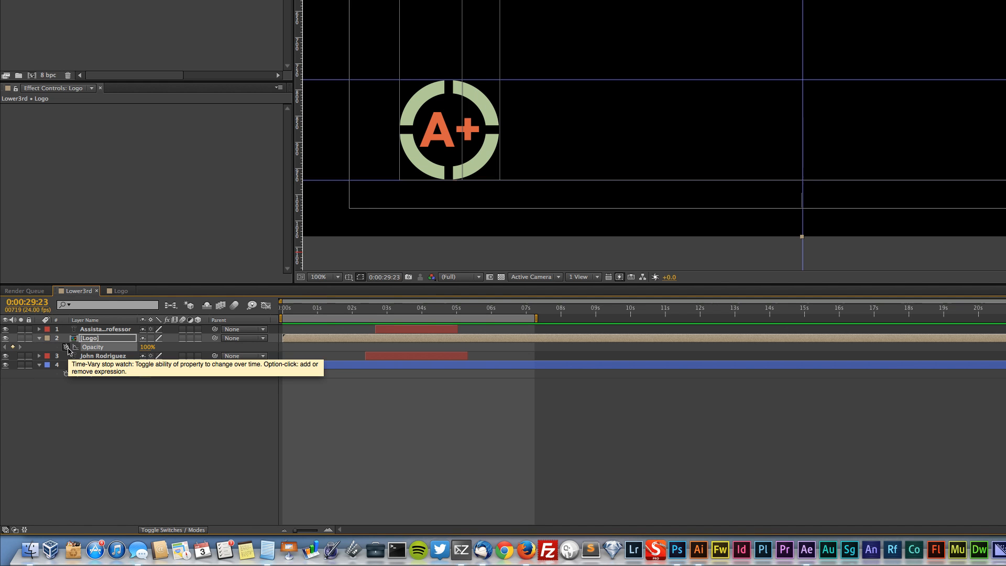
key(super+z)
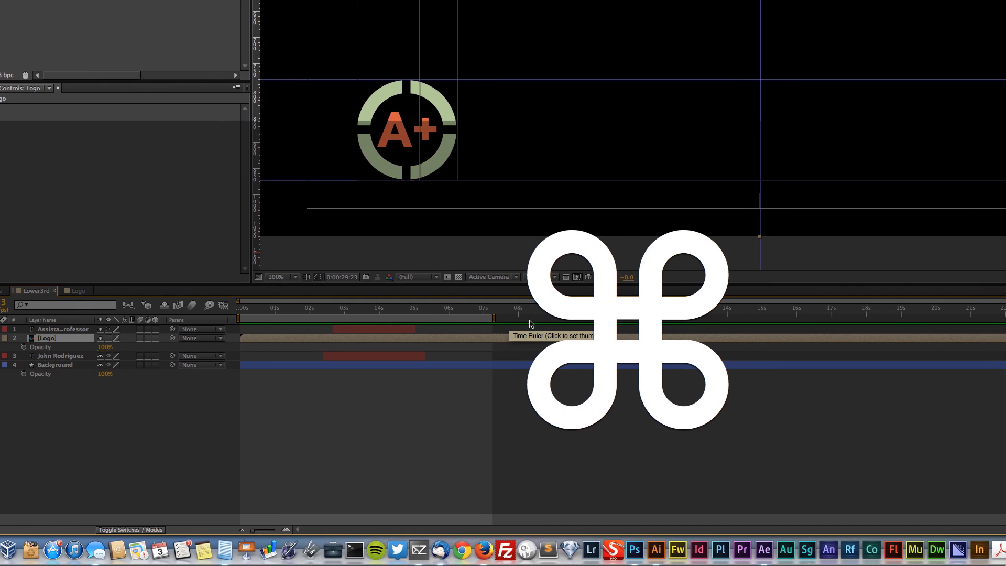
drag(393, 315, 444, 315)
drag(504, 319, 531, 320)
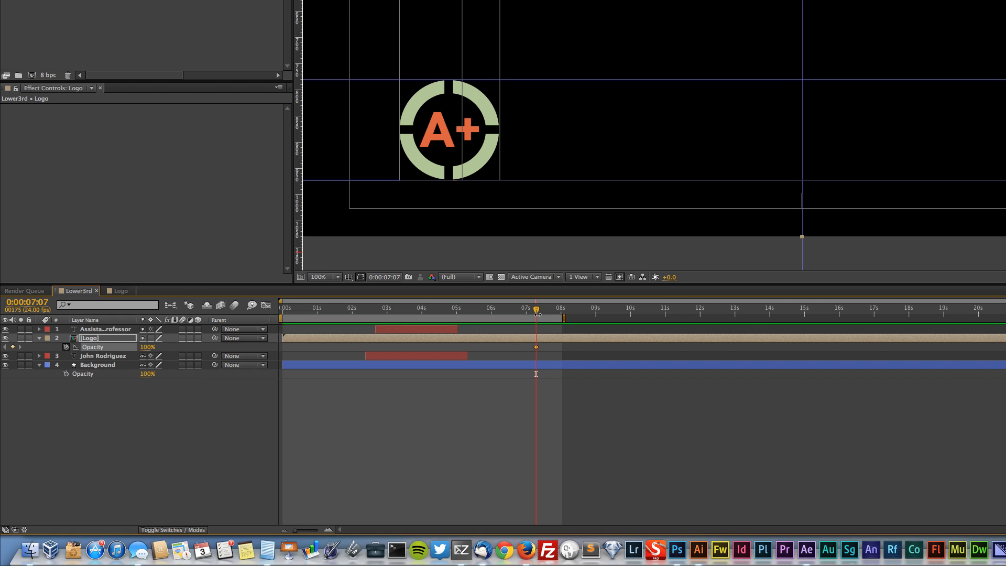
Set the Logo layer's Opacity to 0% at 0:00:07:23 so the logo fades out, and save the project
drag(537, 314, 559, 313)
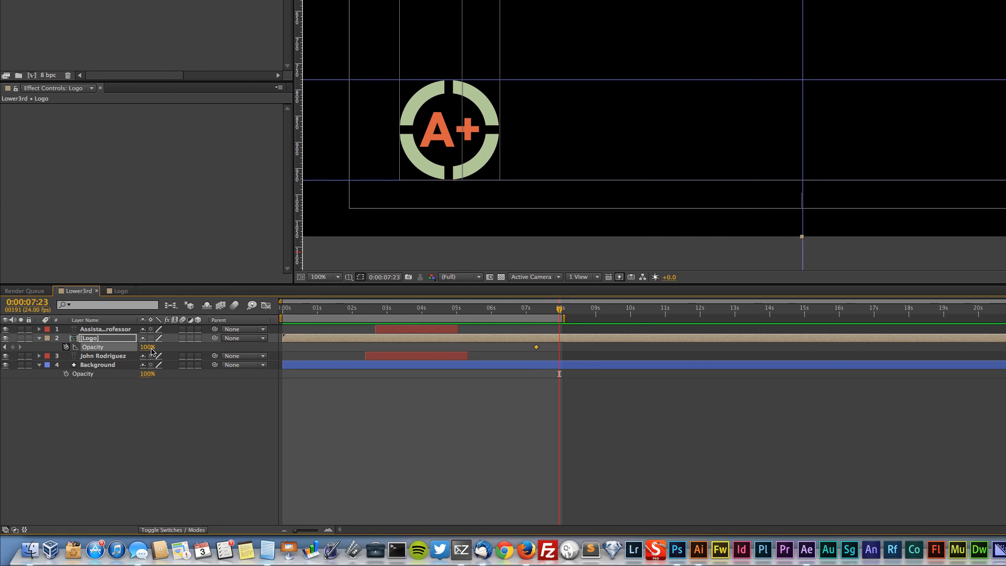
click(208, 355)
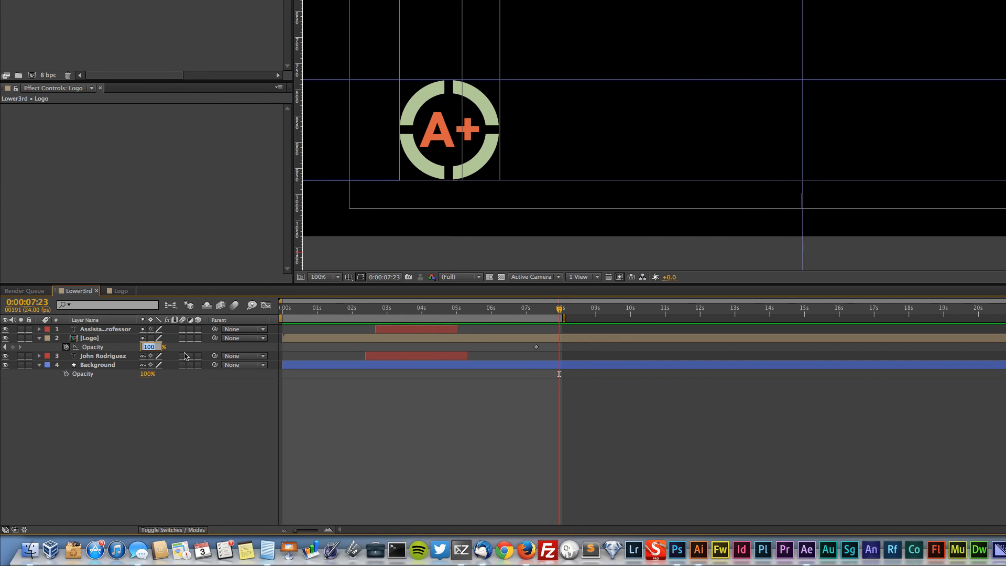
text(0)
key(Return)
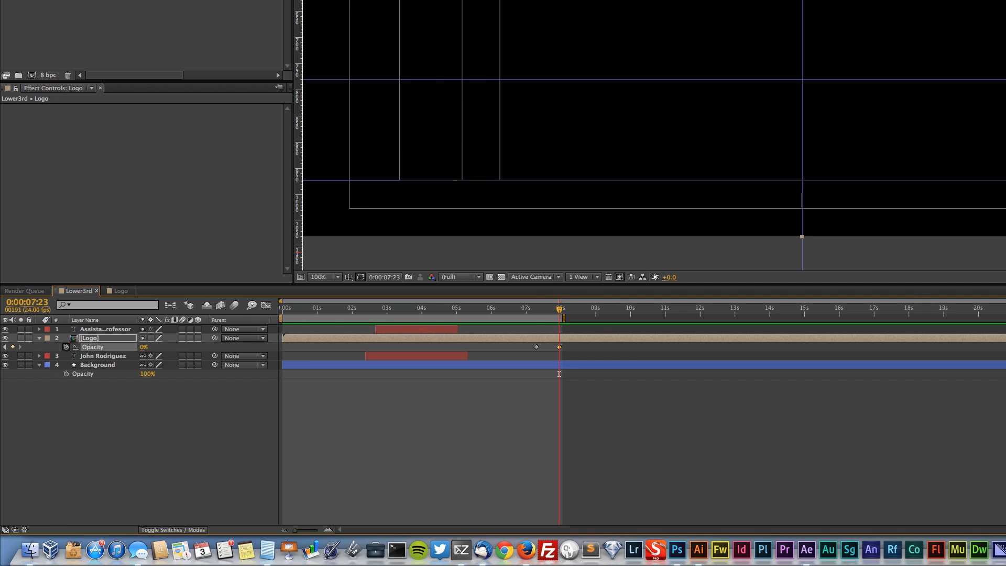
click(386, 447)
key(super+s)
scroll(780, 165, down, 1)
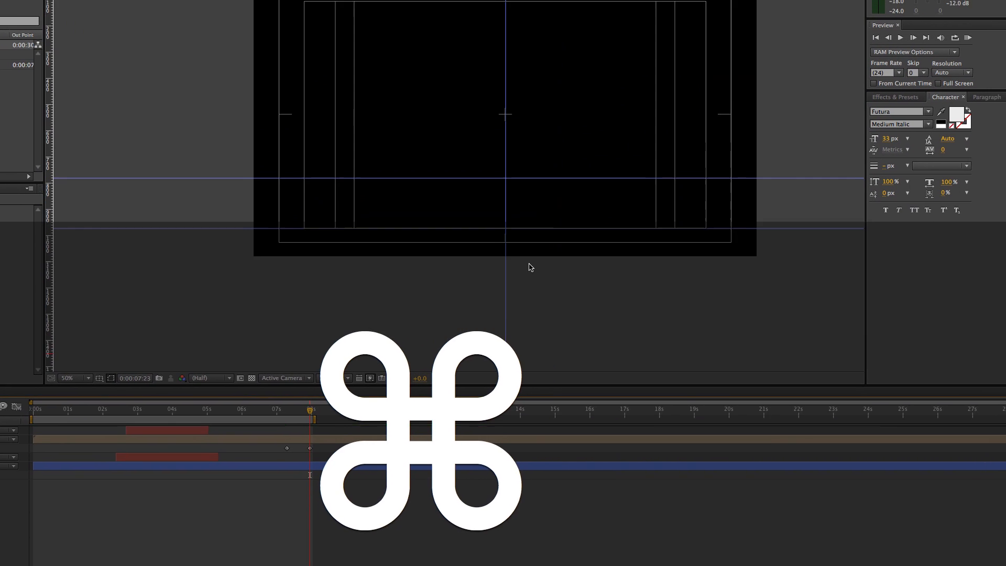
drag(521, 227, 460, 291)
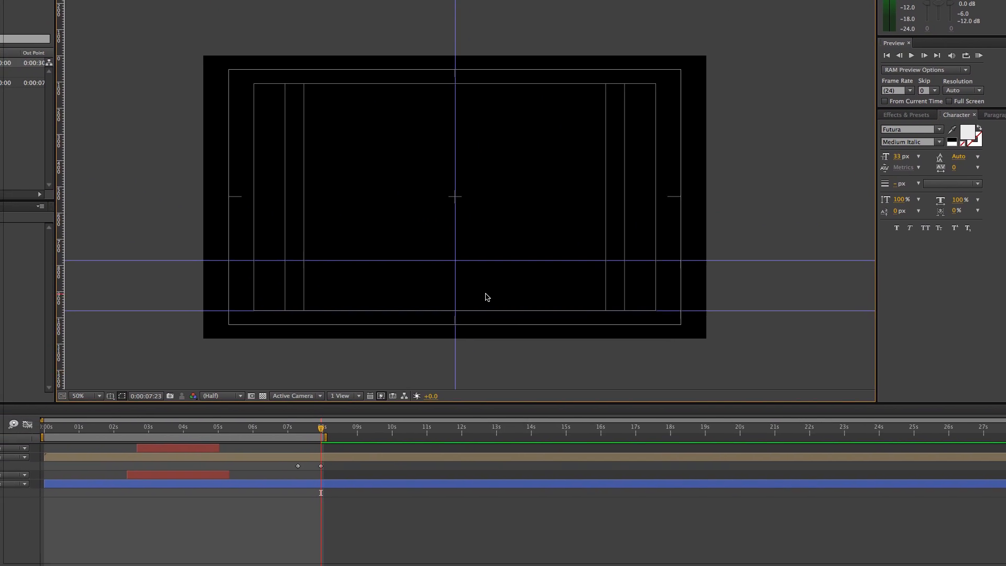
Preview the lower third from the start and tighten its ending: move the Logo's last Opacity keyframe and work area end to about 7.7 seconds
drag(321, 428, 43, 428)
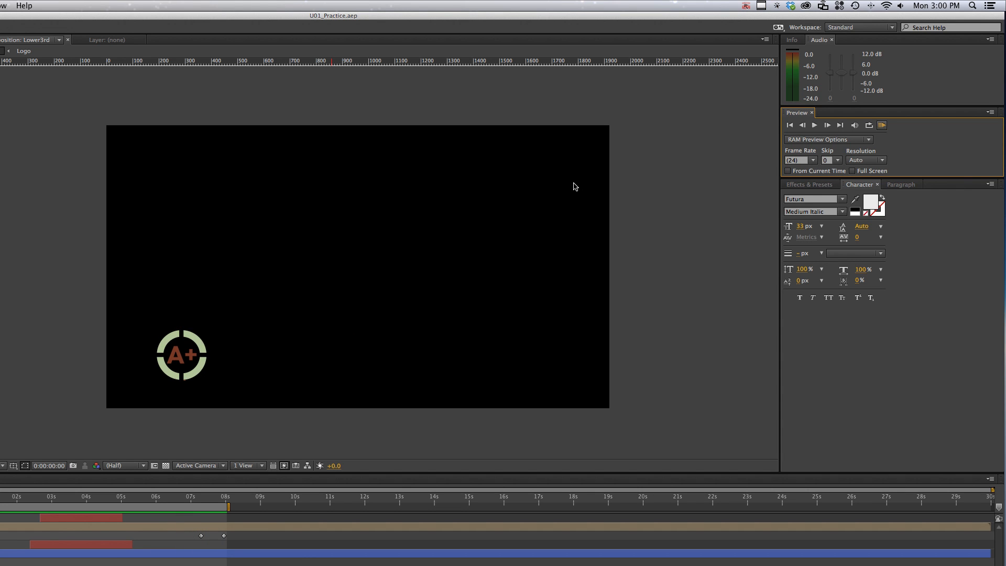
key(space)
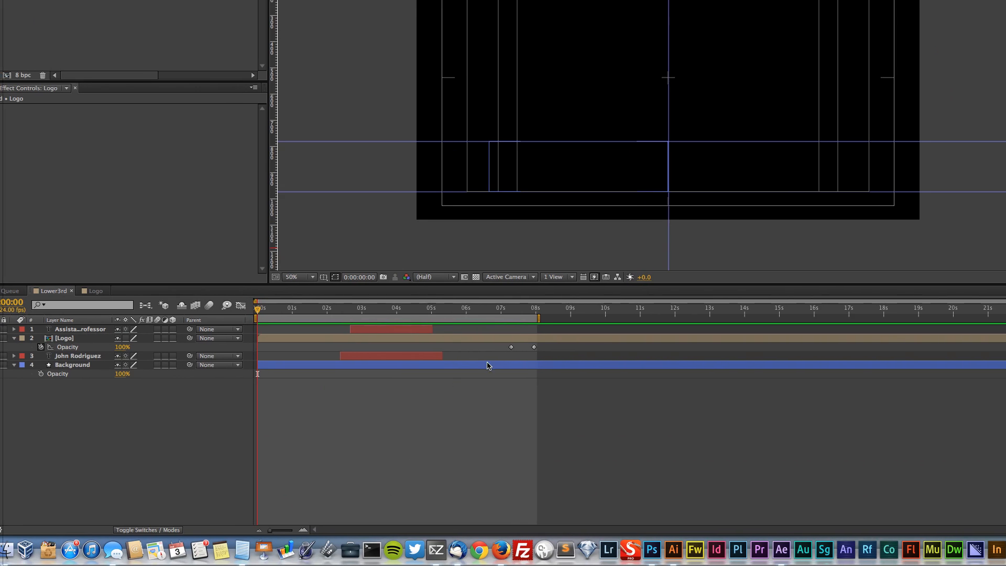
drag(530, 346, 520, 347)
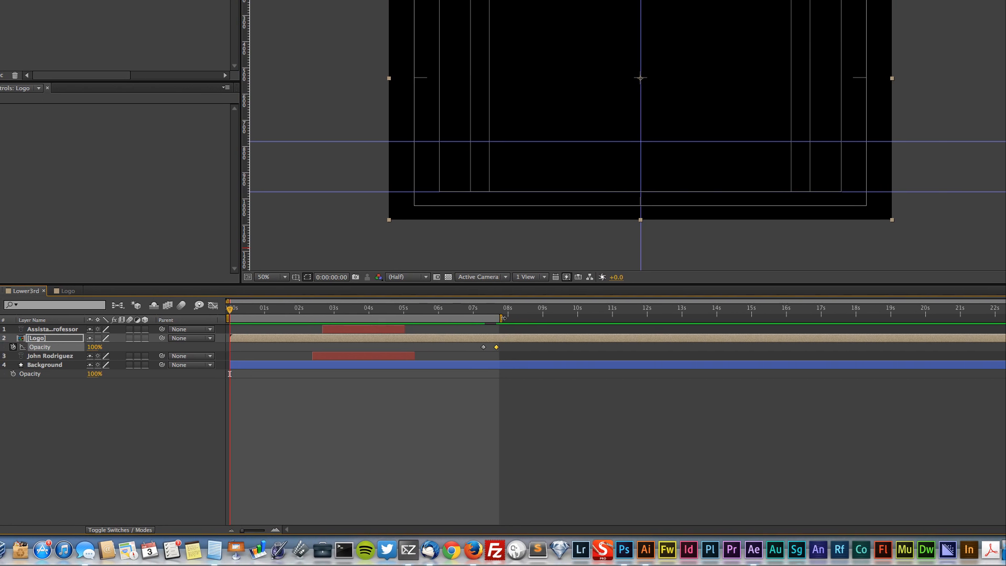
Move the second Mask Path keyframe of the Background layer's Mask 2 earlier, to about 1.8 seconds
click(321, 367)
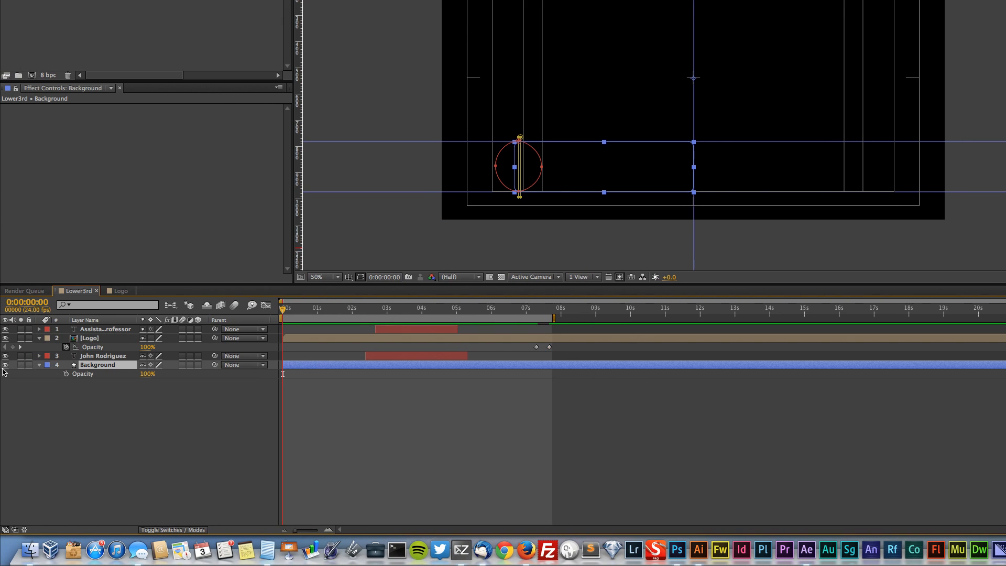
click(44, 369)
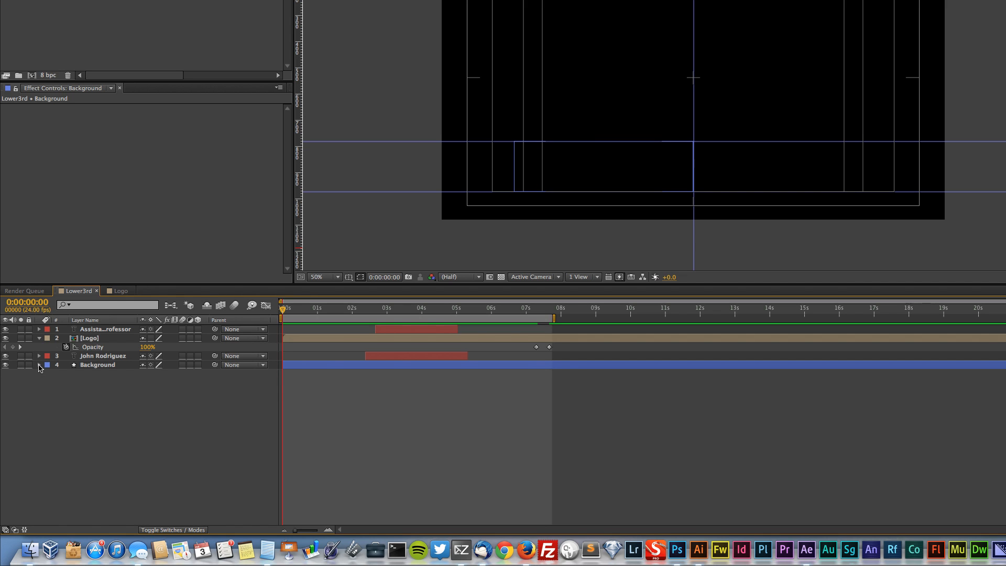
click(40, 365)
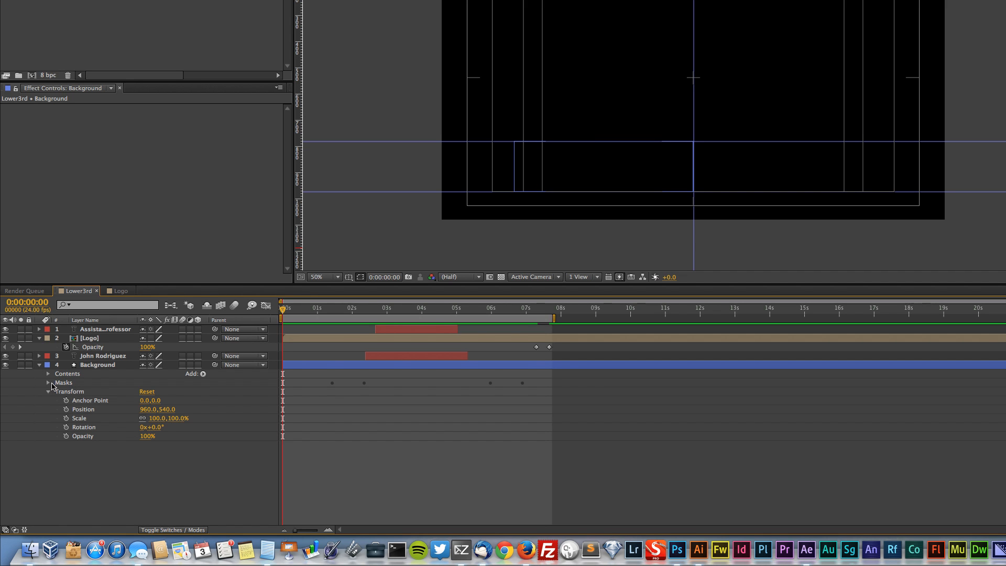
click(49, 383)
click(56, 392)
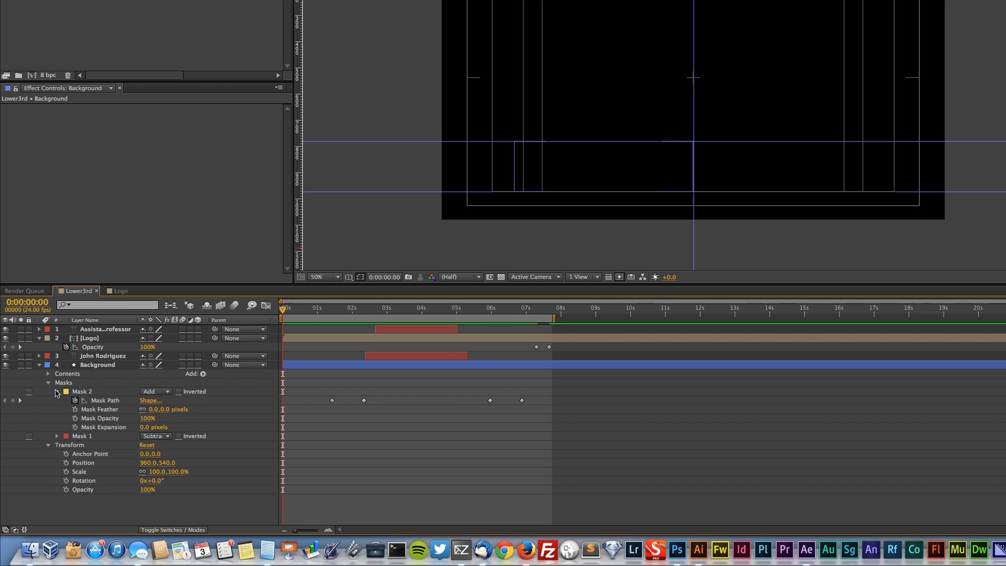
click(361, 401)
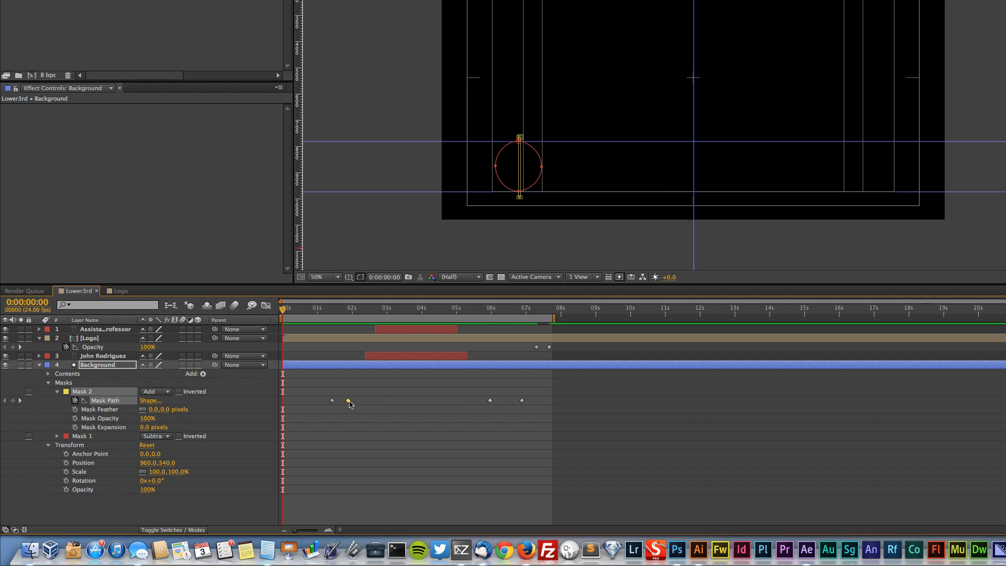
Move Mask 2's third Mask Path keyframe forward to about 6.4 seconds and run a RAM preview of the revised timing
drag(495, 408, 502, 405)
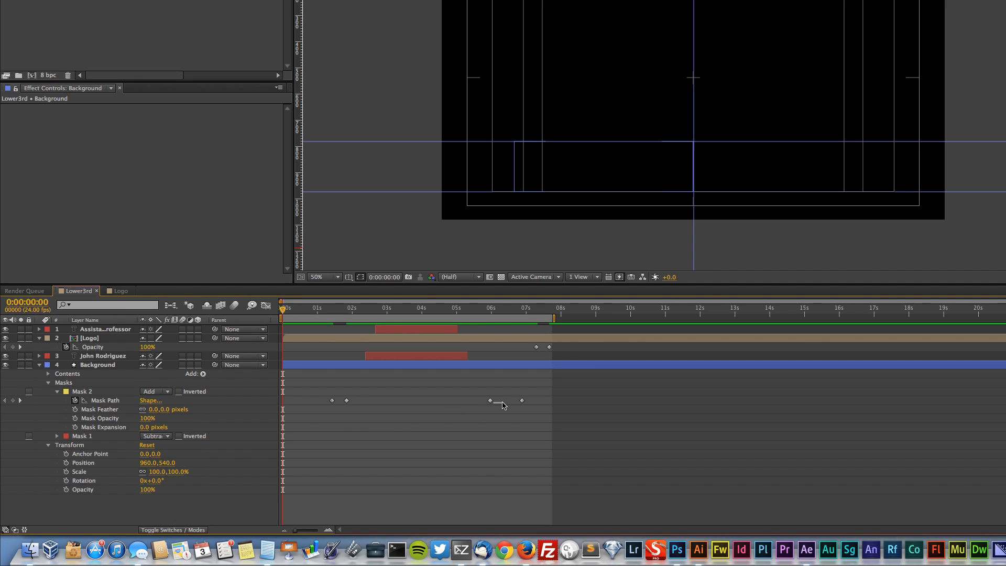
click(492, 400)
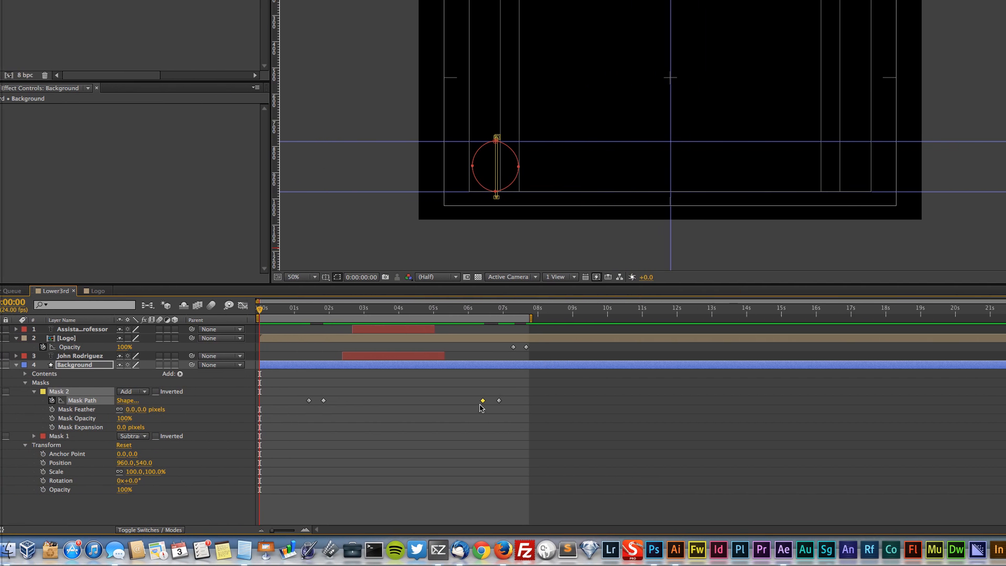
drag(504, 401, 504, 402)
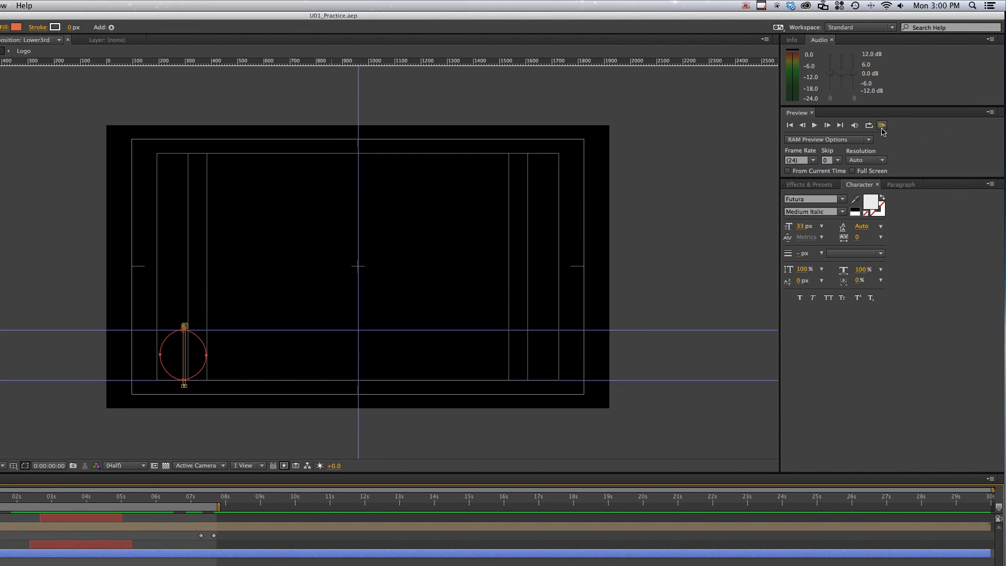
click(882, 127)
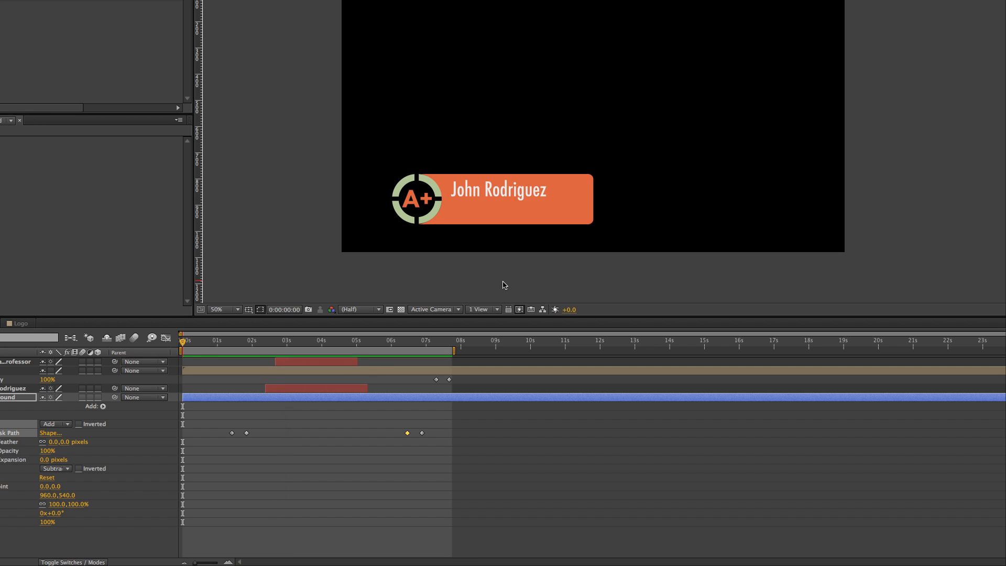
key(space)
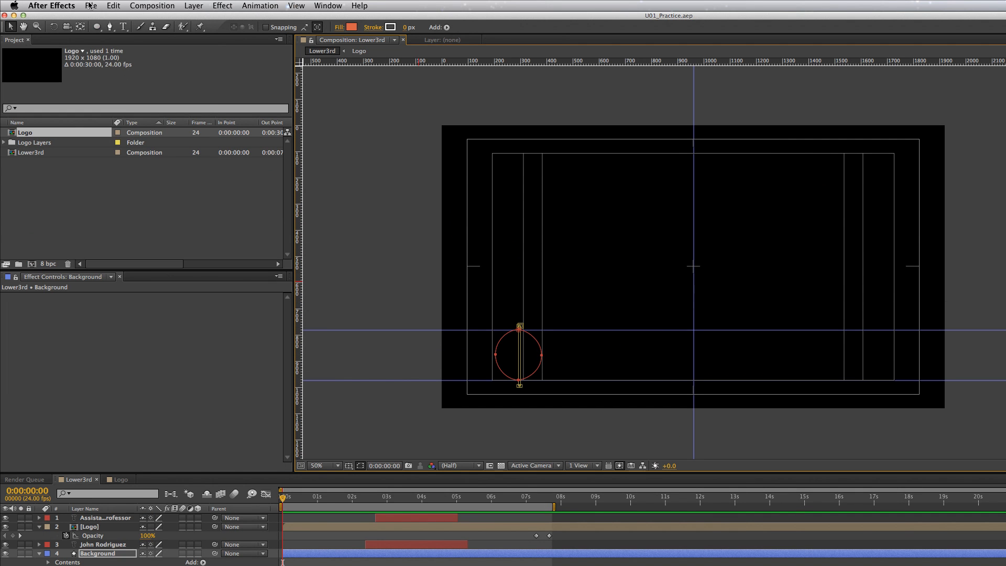
Add the Lower3rd composition to the render queue
click(90, 5)
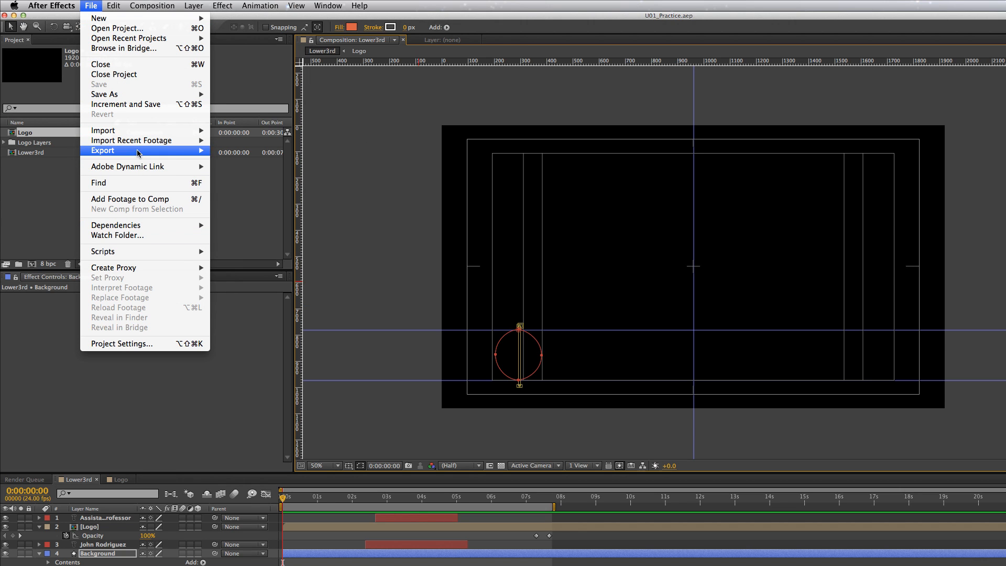
mouse_move(137, 151)
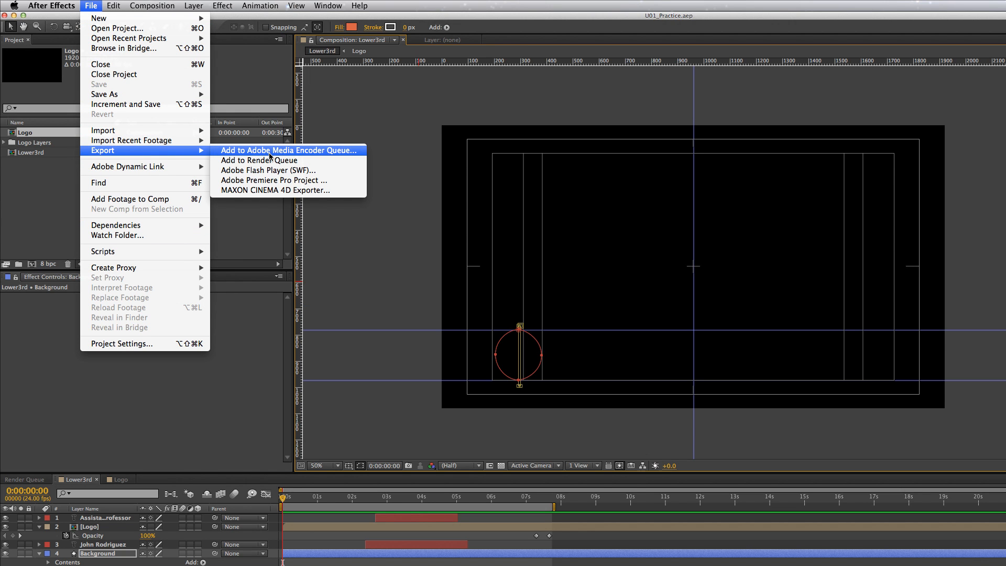
click(237, 160)
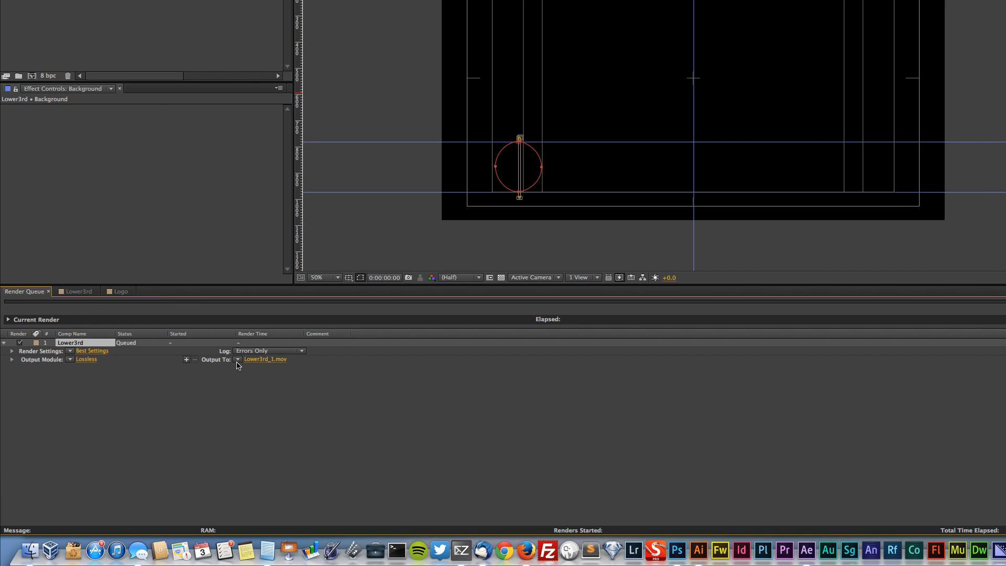
Set the render output to Lower3rd_1 in the Dropbox folder COMM_3050 > U01 > Renders
click(272, 360)
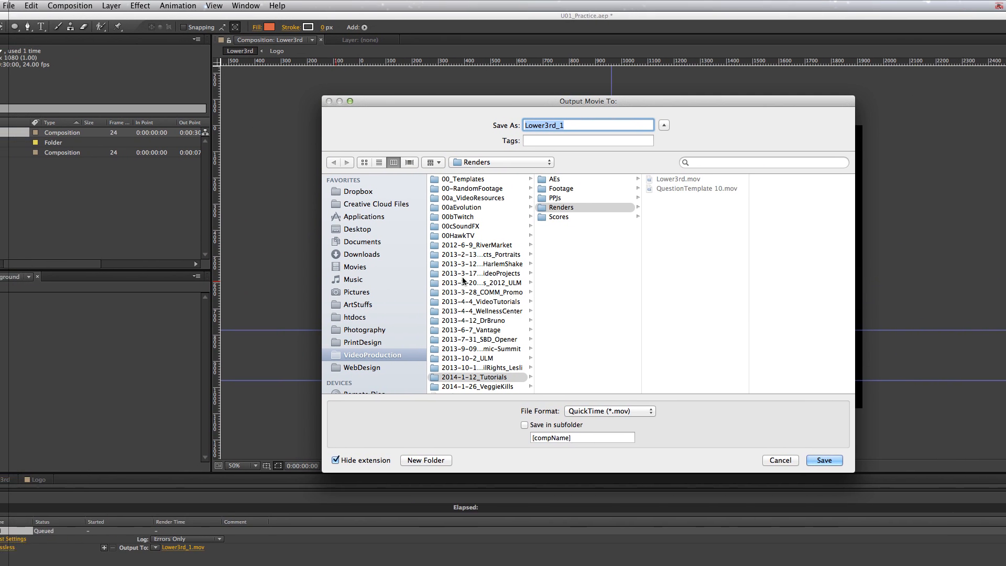
click(451, 229)
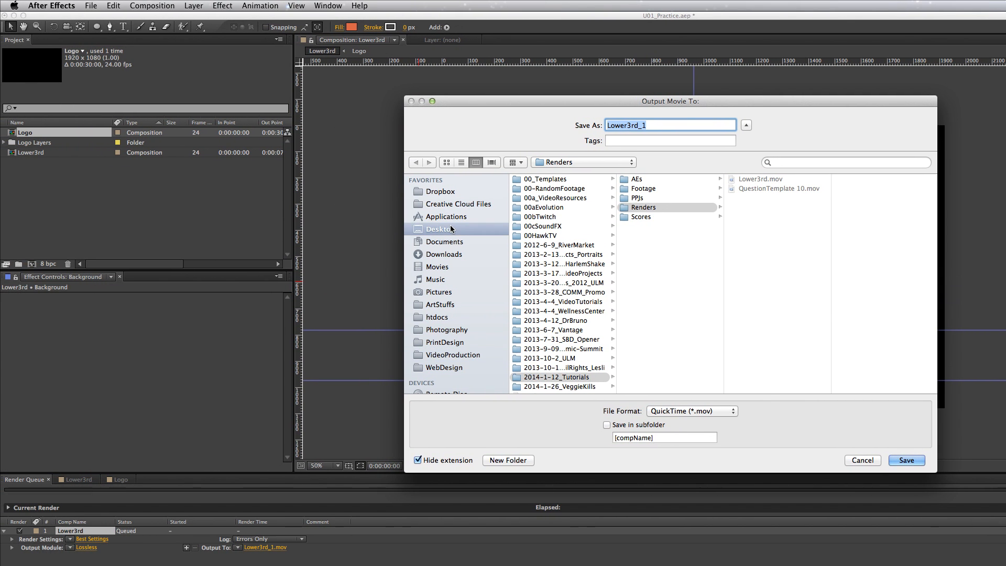
click(446, 193)
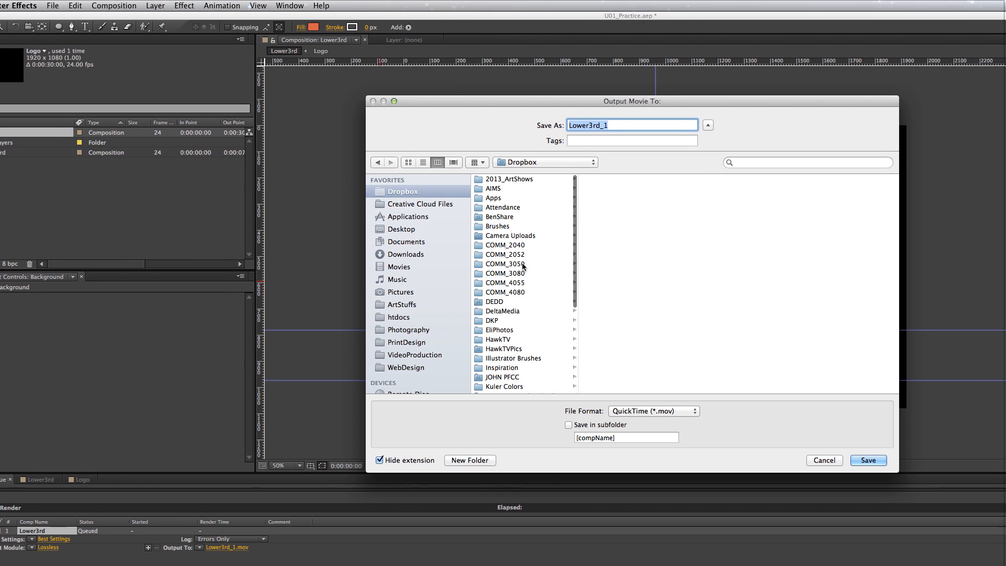
click(543, 264)
click(632, 188)
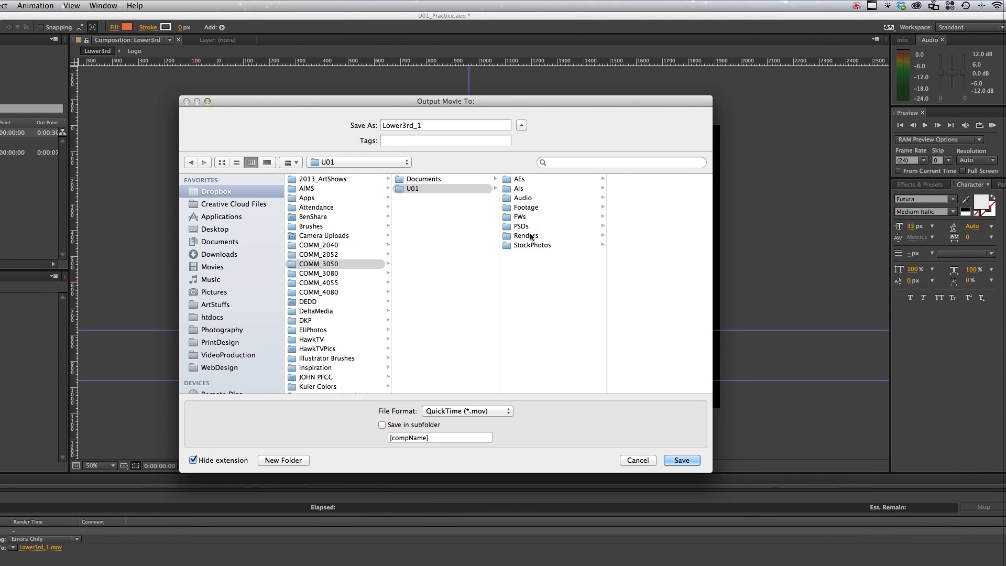
click(579, 236)
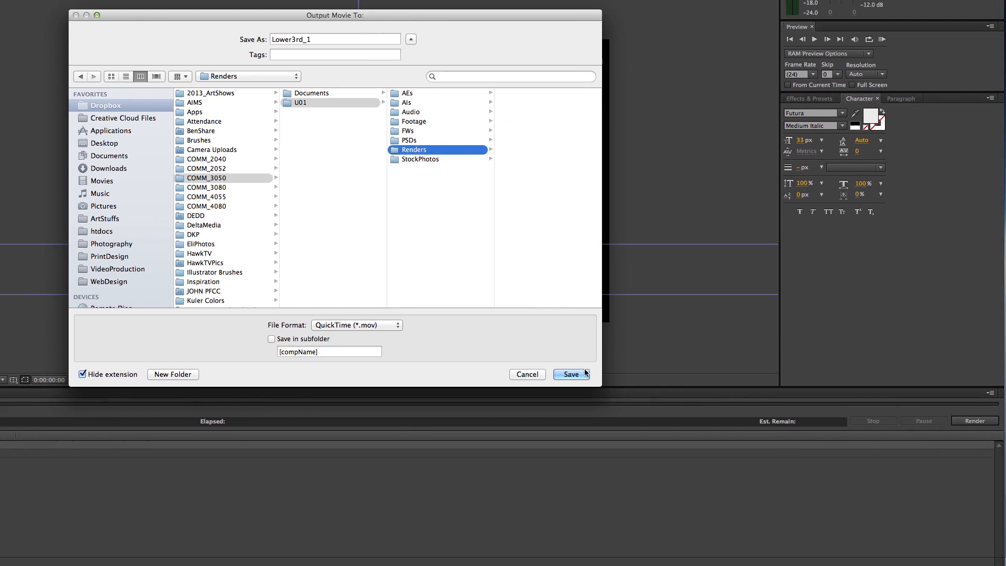
click(705, 460)
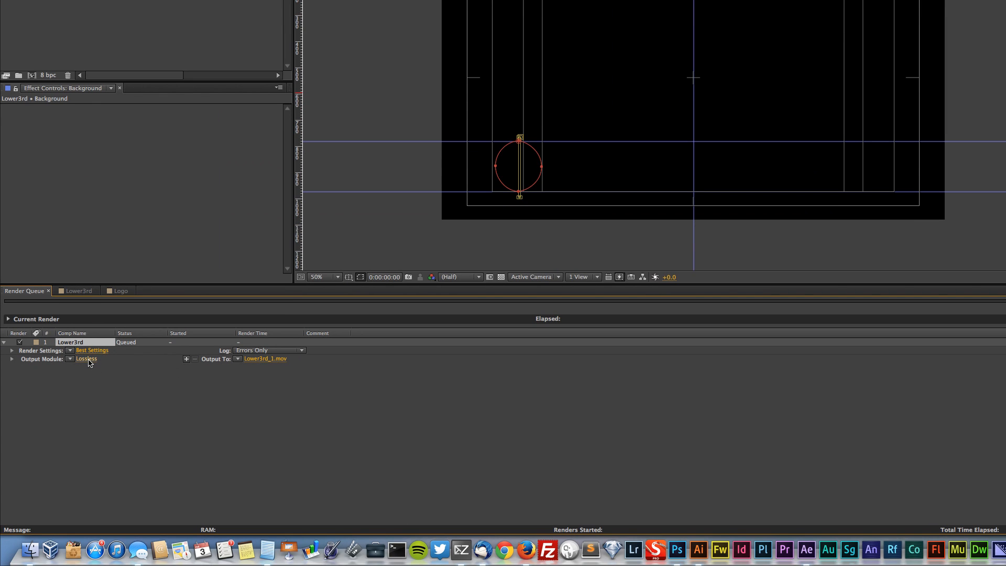
Check the QuickTime format options in the output module settings and set the output channels to RGB + Alpha
click(86, 358)
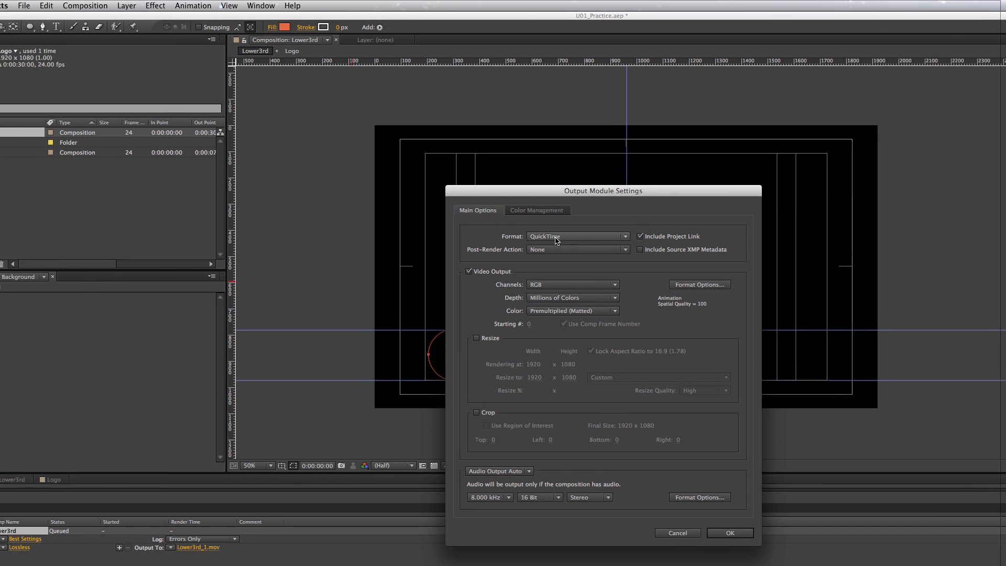
click(515, 251)
click(463, 252)
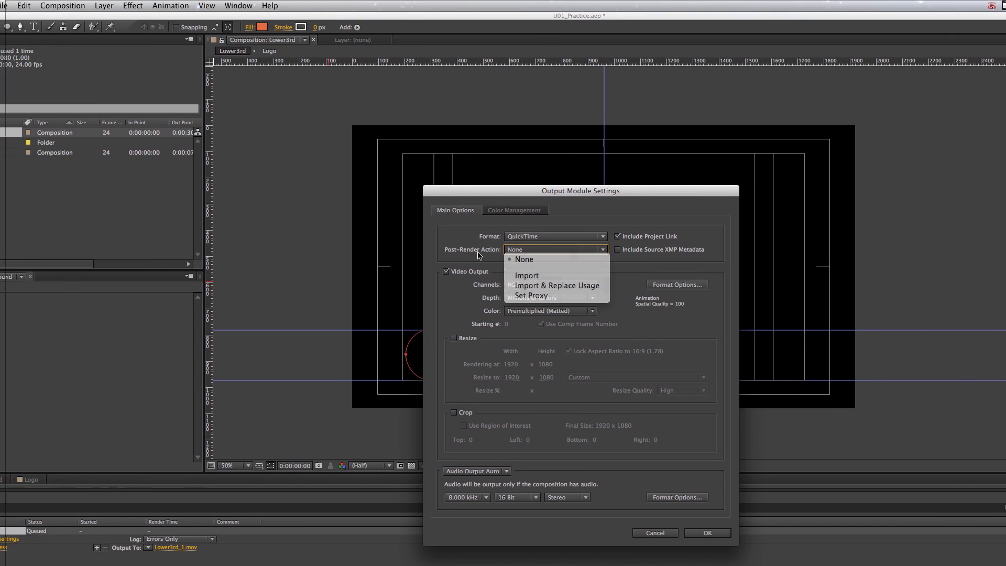
click(590, 285)
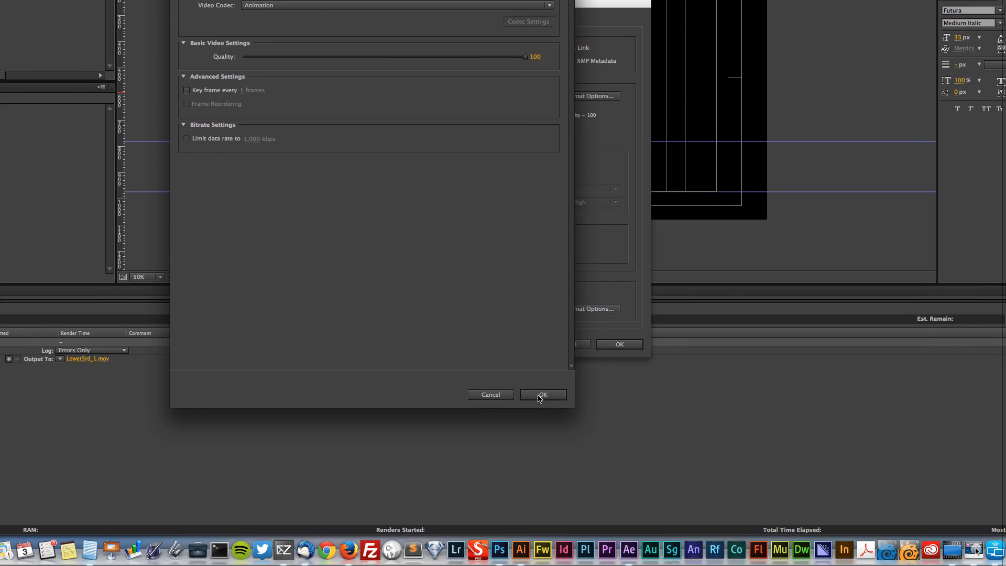
click(612, 502)
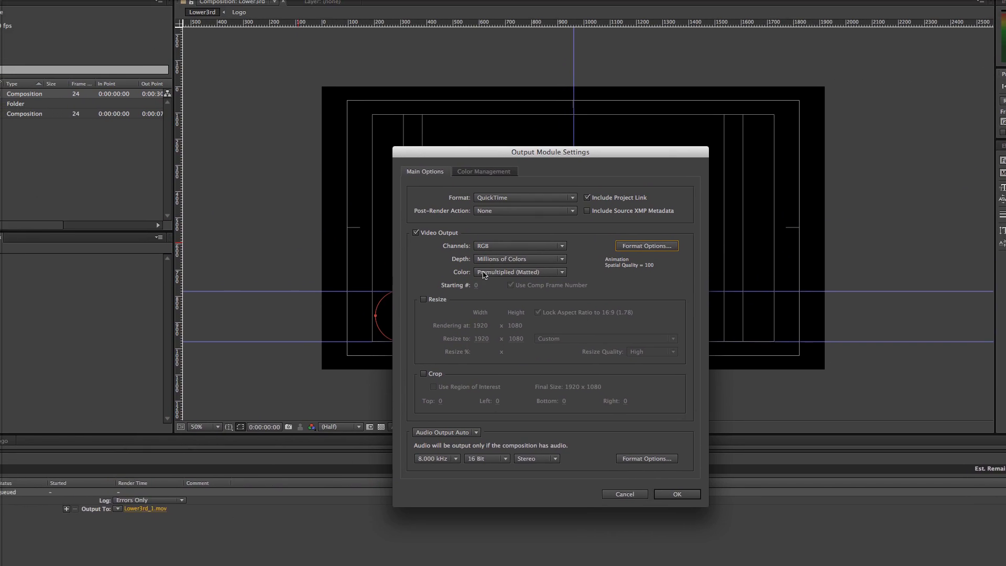
click(518, 246)
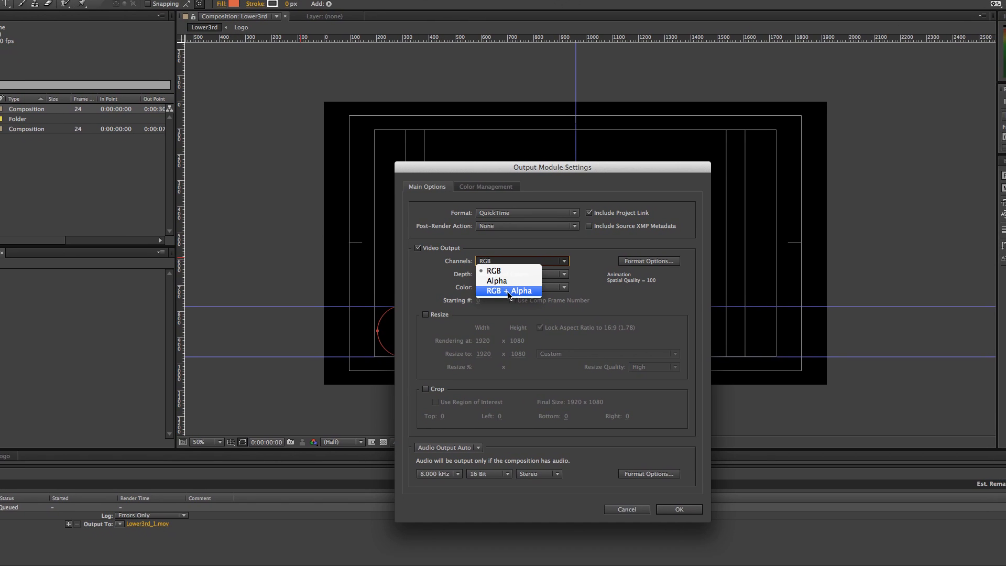
click(508, 292)
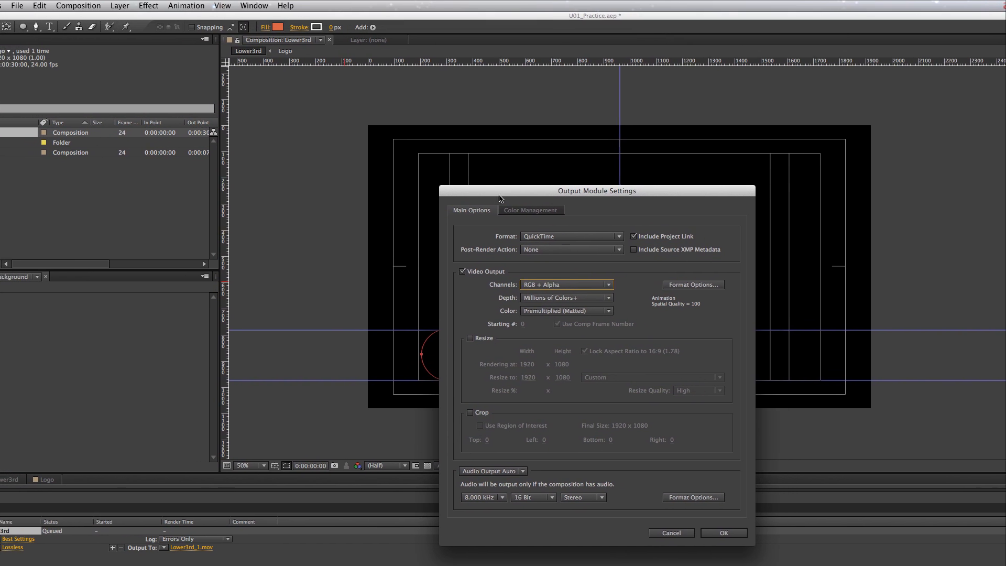
drag(477, 162, 838, 188)
drag(678, 224, 696, 224)
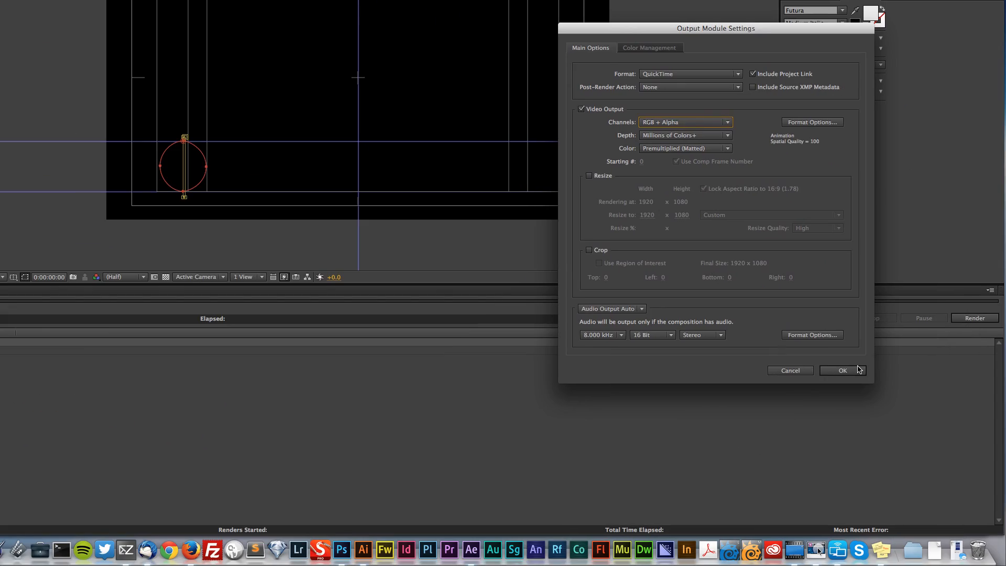
click(856, 371)
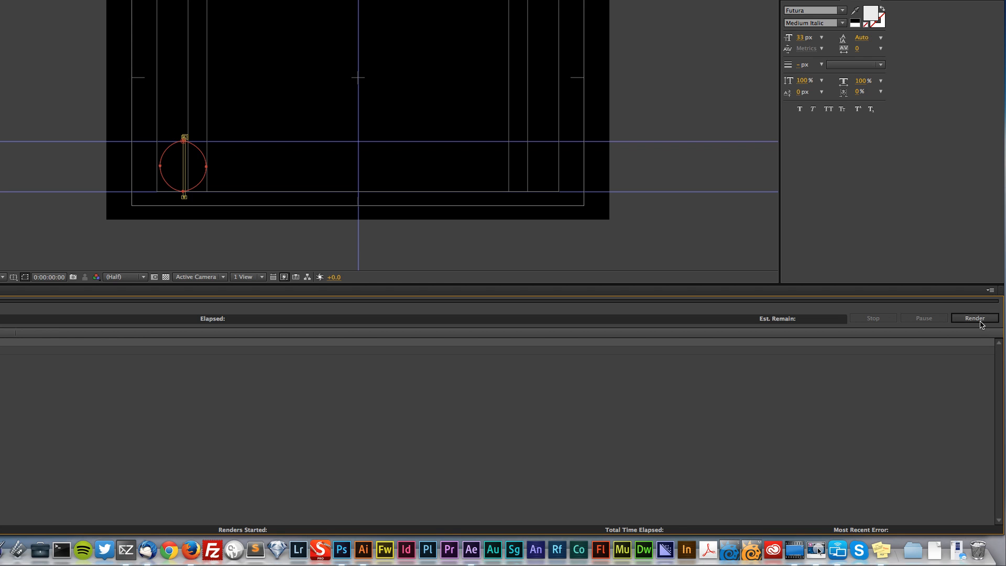
Render the queued Lower3rd composition and open the Dropbox folder in Finder, minimizing the browser window
click(975, 318)
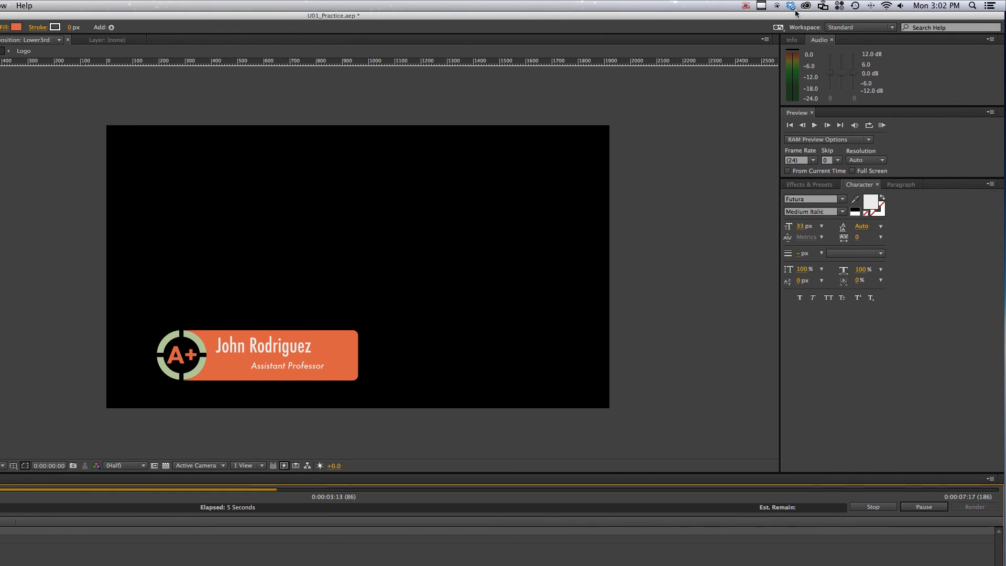
click(792, 9)
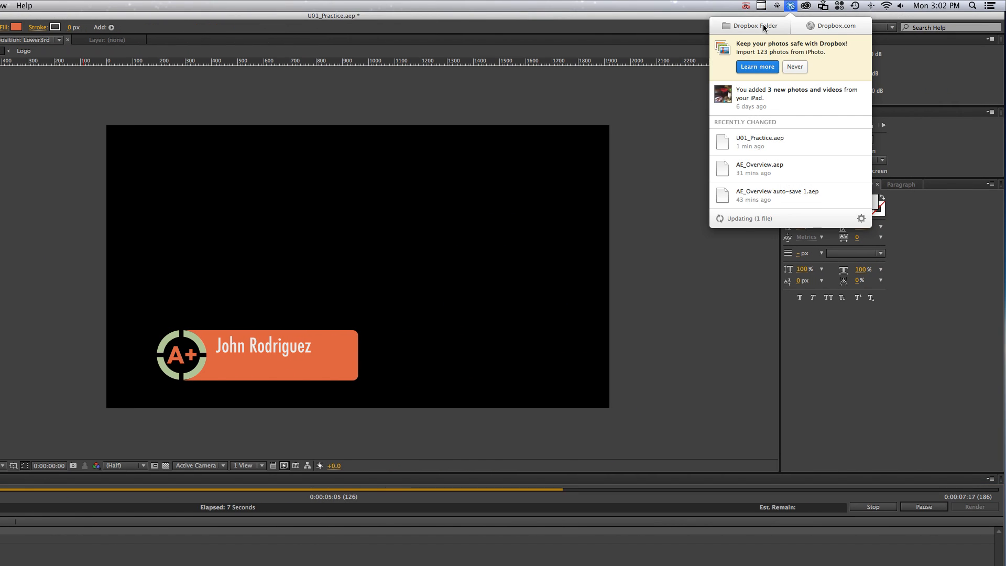
key(Escape)
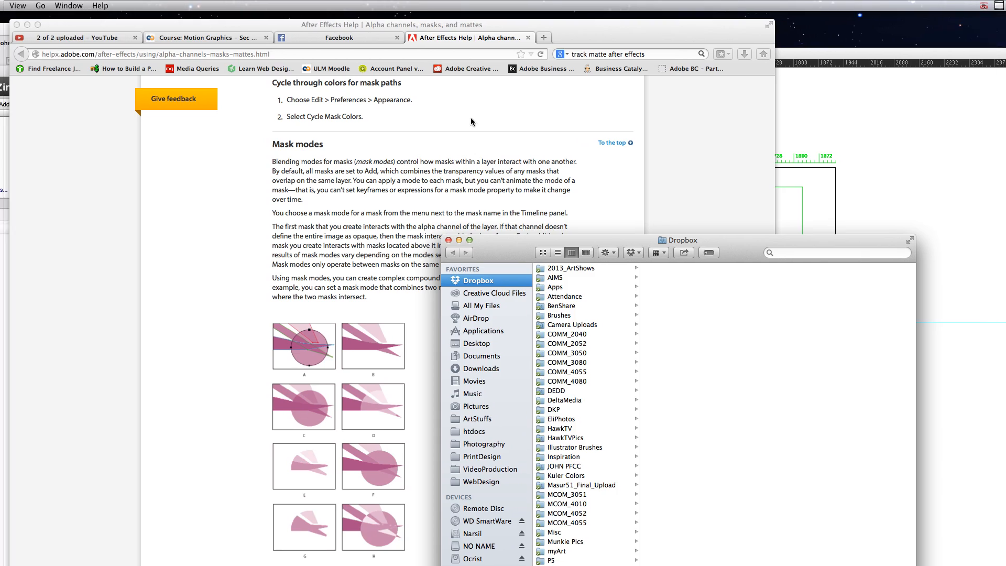
click(471, 121)
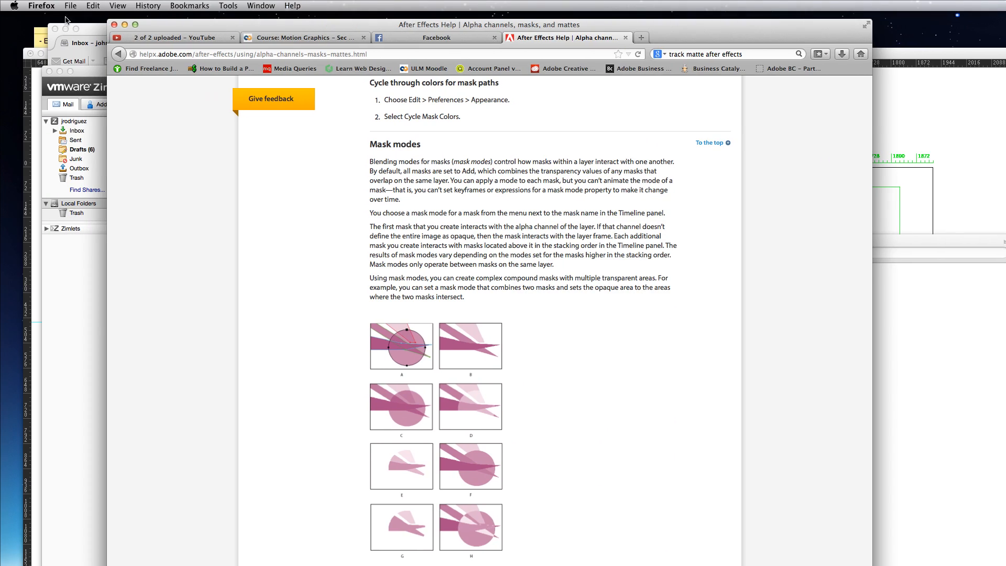
click(125, 25)
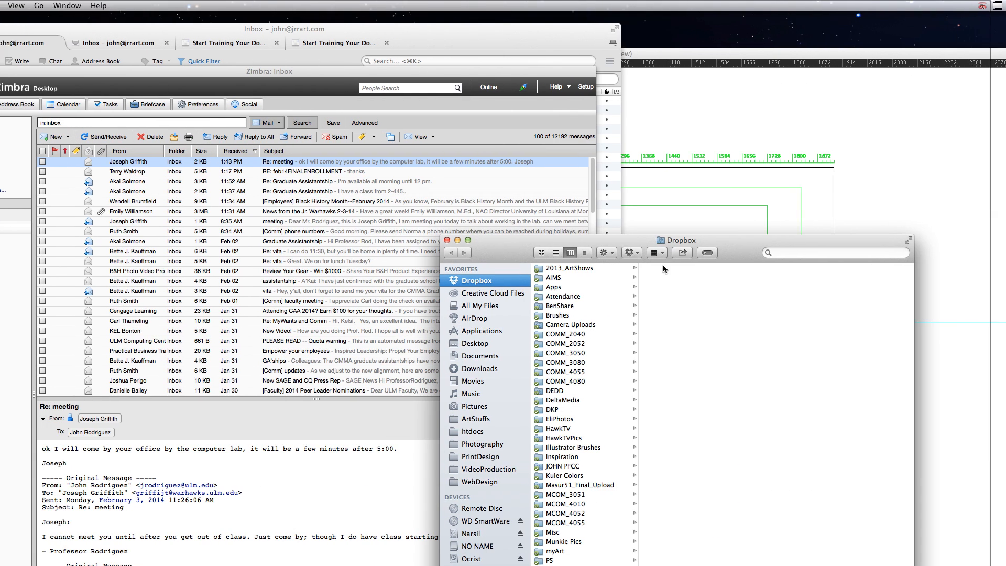
Locate the rendered Lower3rd_1.mov in the Dropbox folder COMM_3050 > U01 > Renders
drag(694, 237, 295, 94)
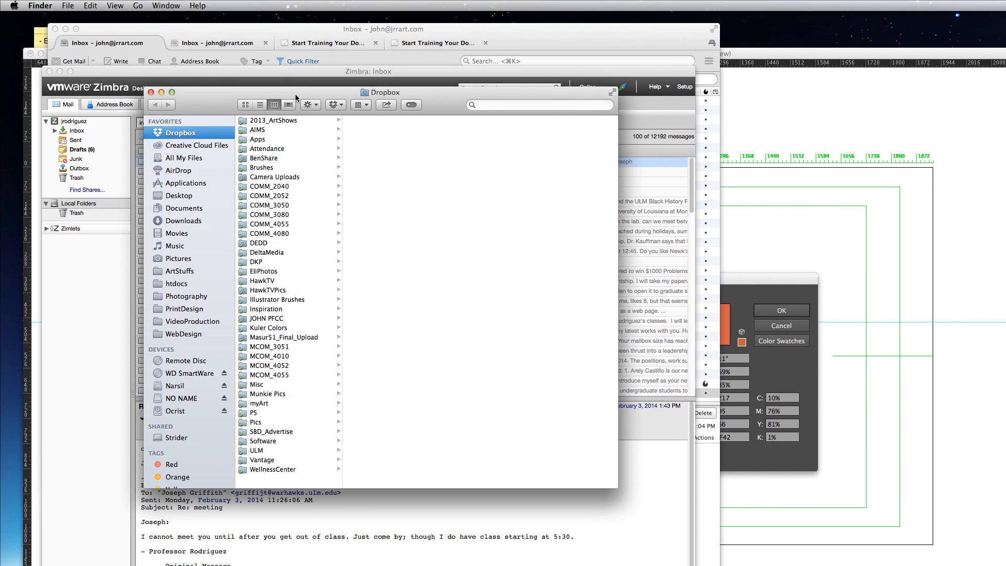
click(284, 207)
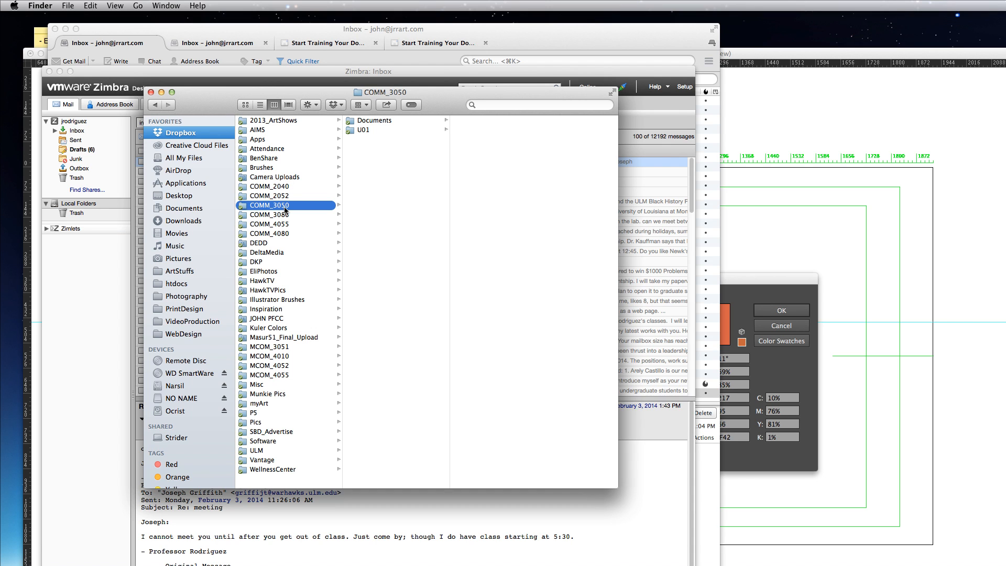
click(370, 131)
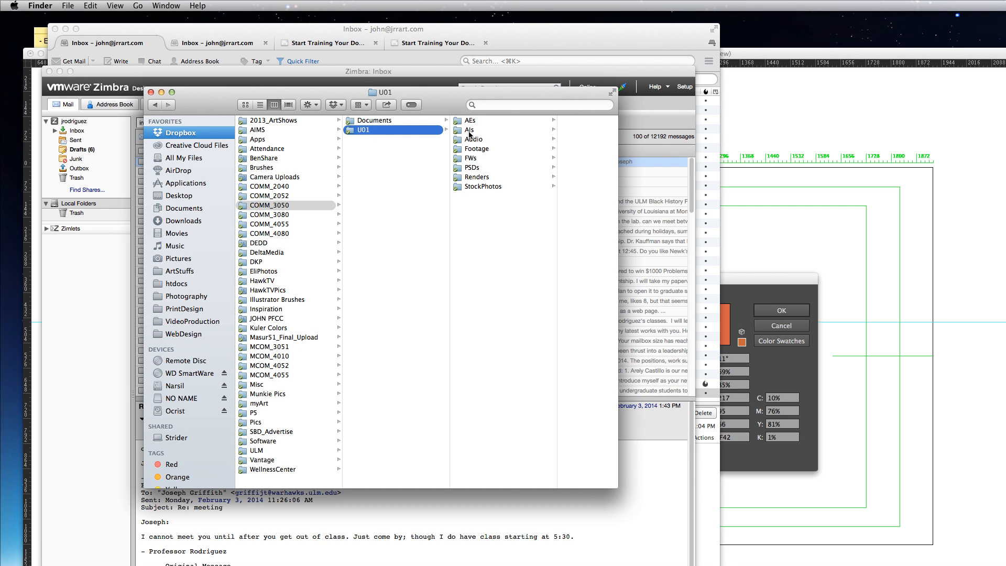
click(483, 178)
click(523, 121)
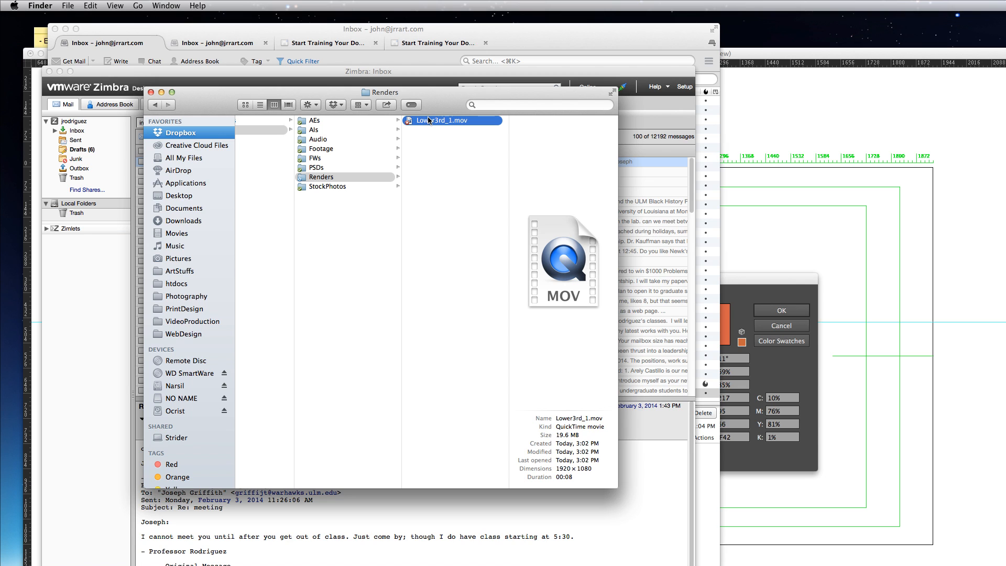
Open Lower3rd_1.mov in QuickTime Player and play the lower third animation through to the end
key(space)
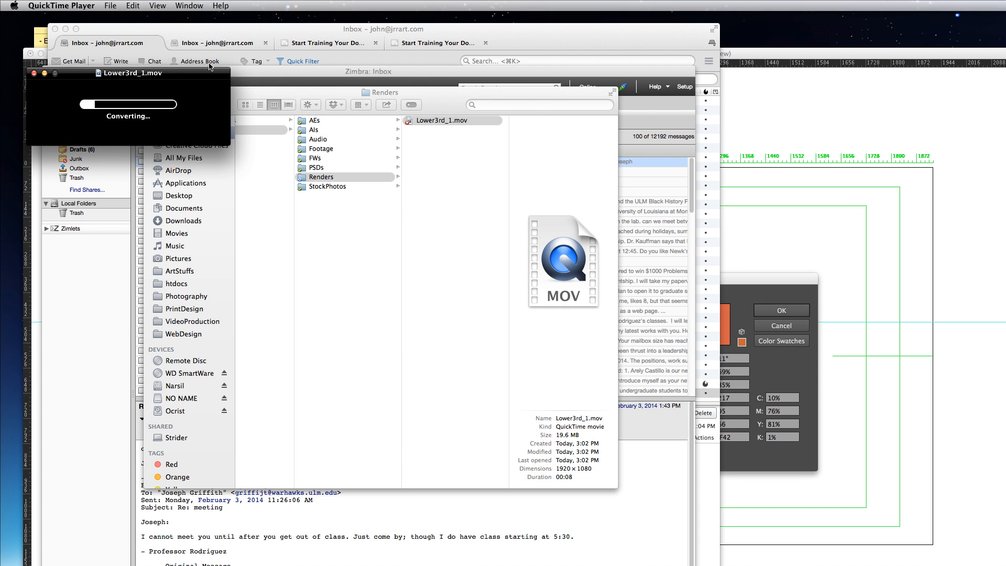
drag(192, 67, 380, 80)
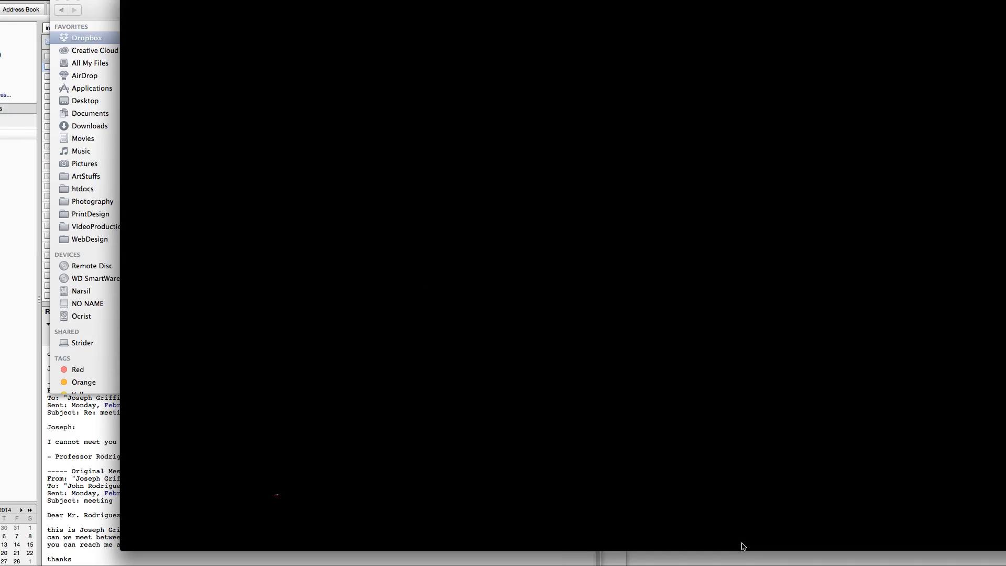
click(523, 379)
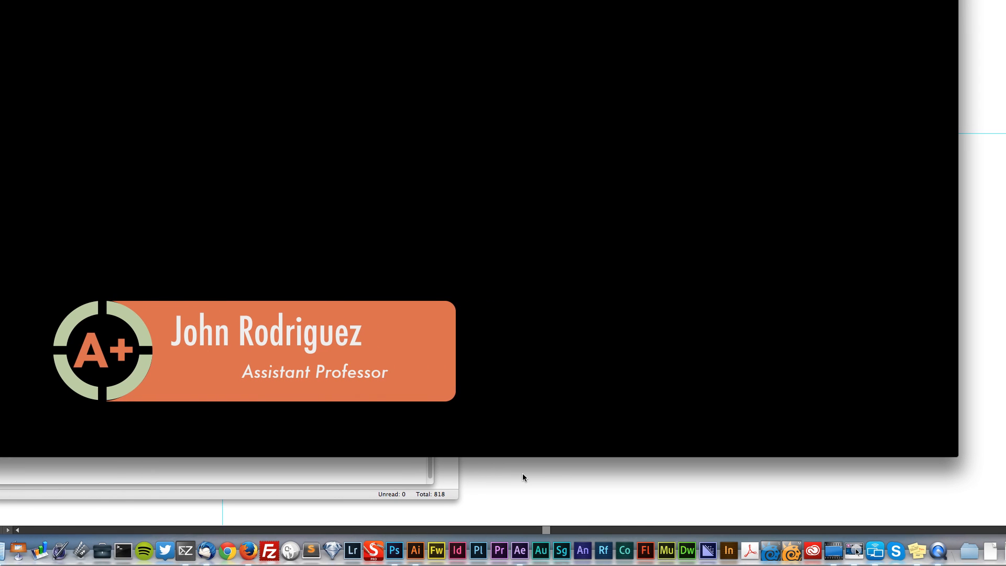
mouse_move(494, 412)
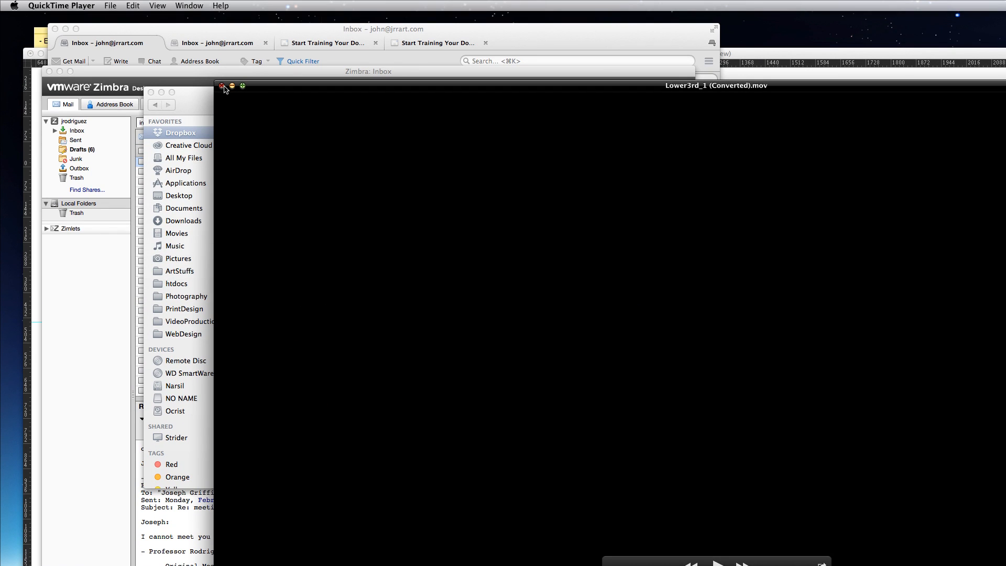
click(222, 87)
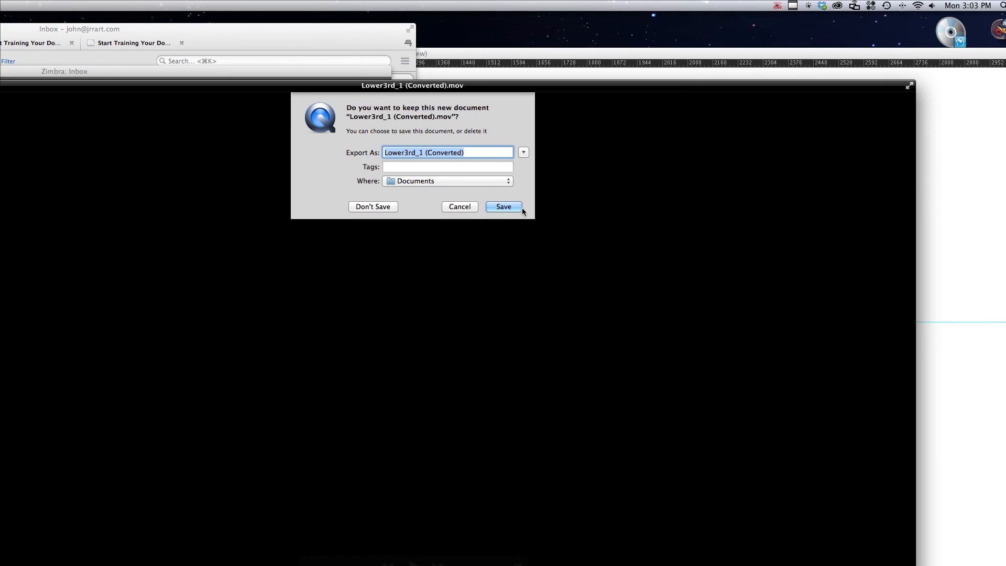
click(510, 156)
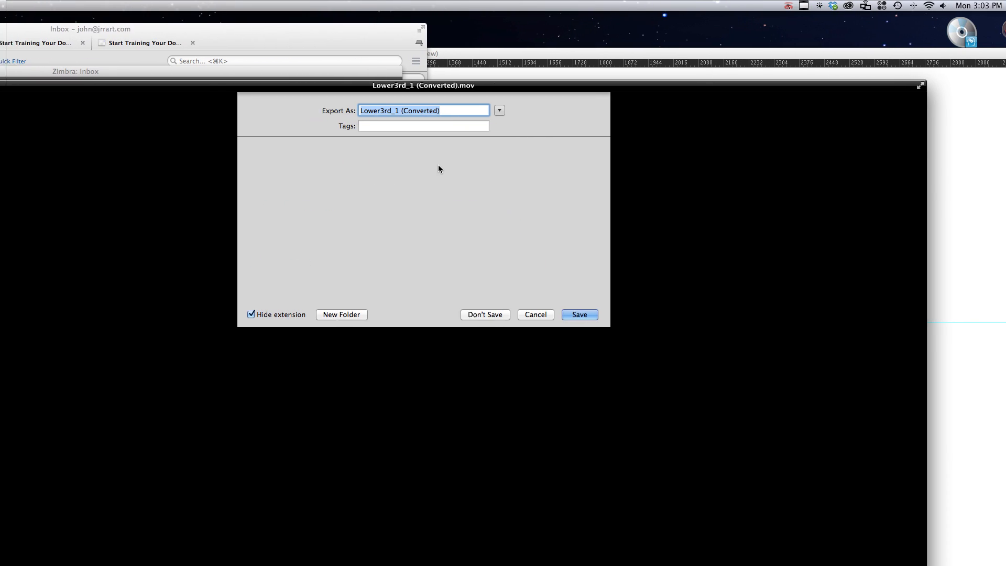
click(393, 214)
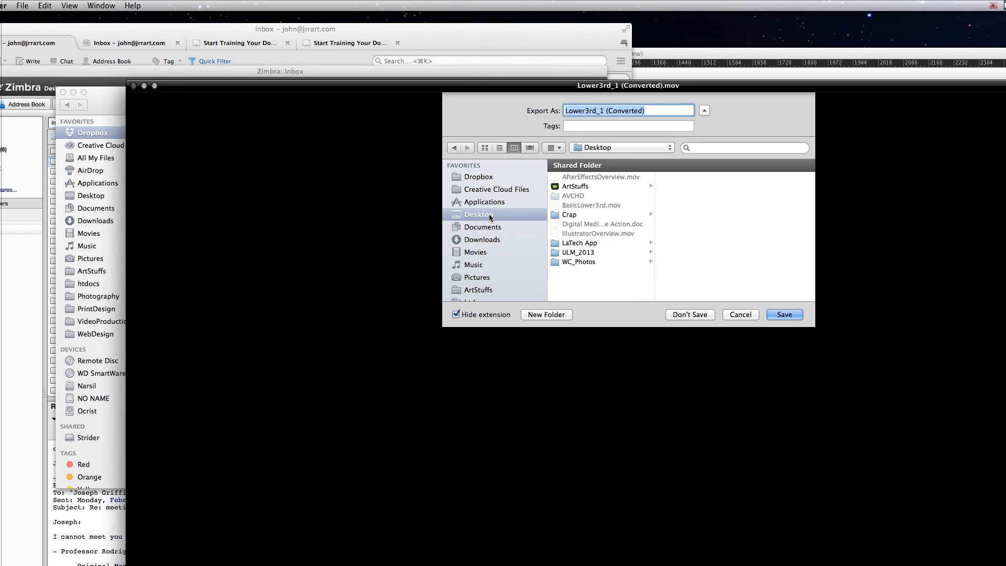
click(647, 316)
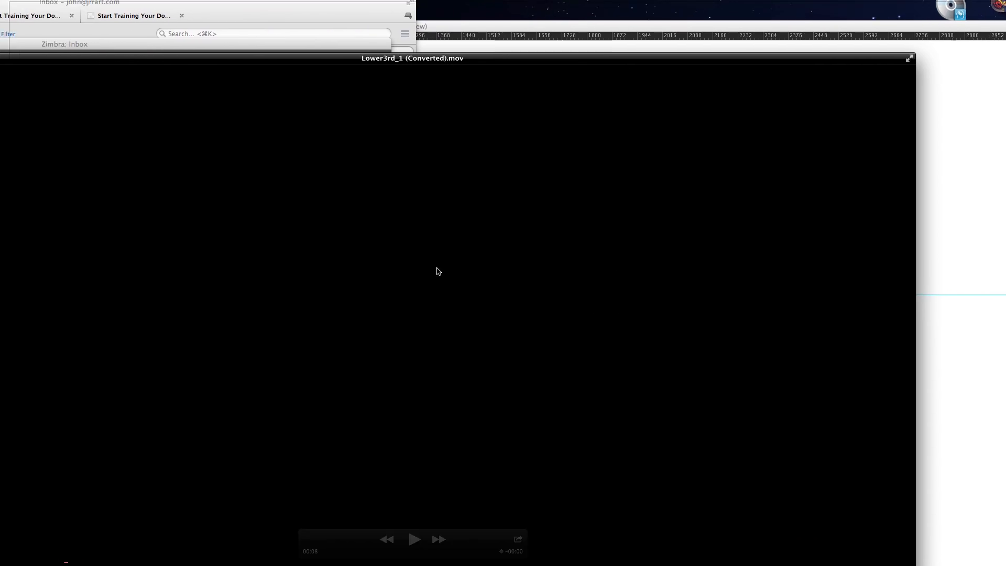
Close the converted Lower3rd_1 movie without saving it and switch back to After Effects
click(222, 86)
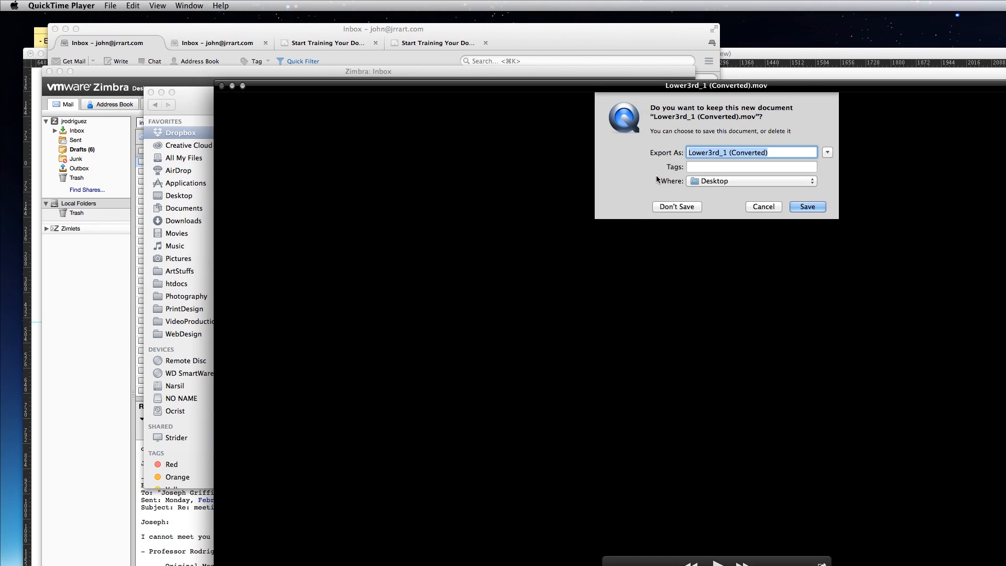
click(631, 205)
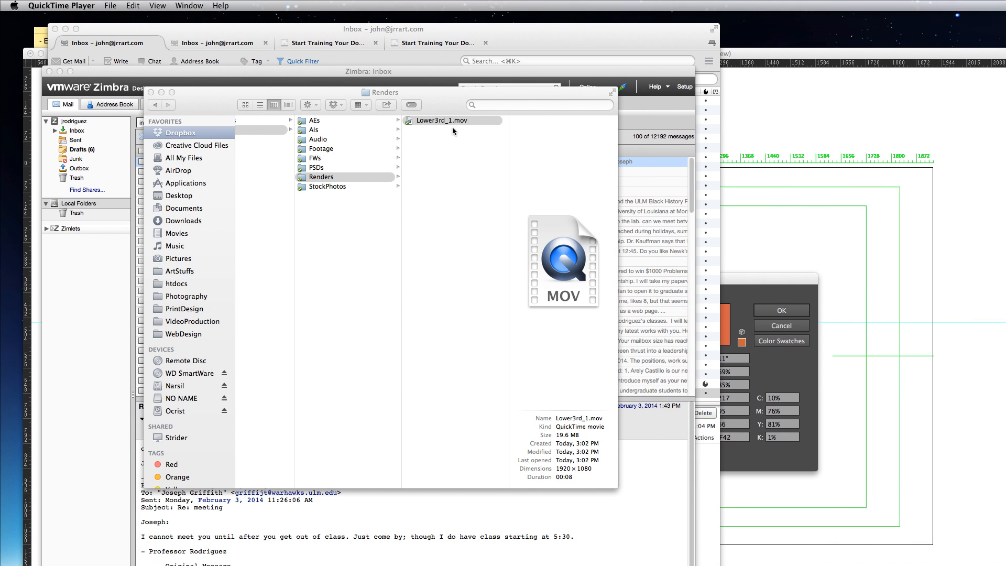
click(434, 198)
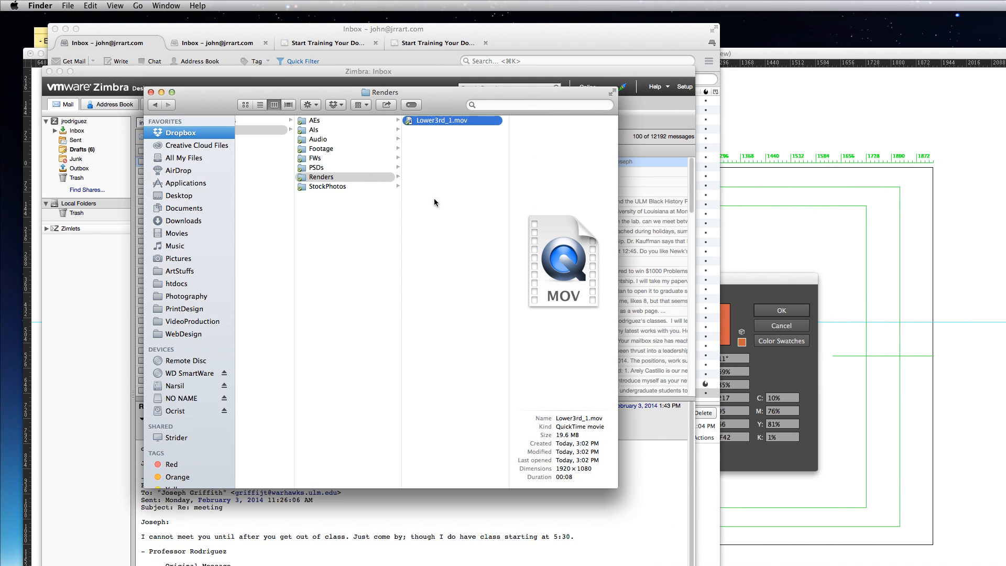
click(434, 199)
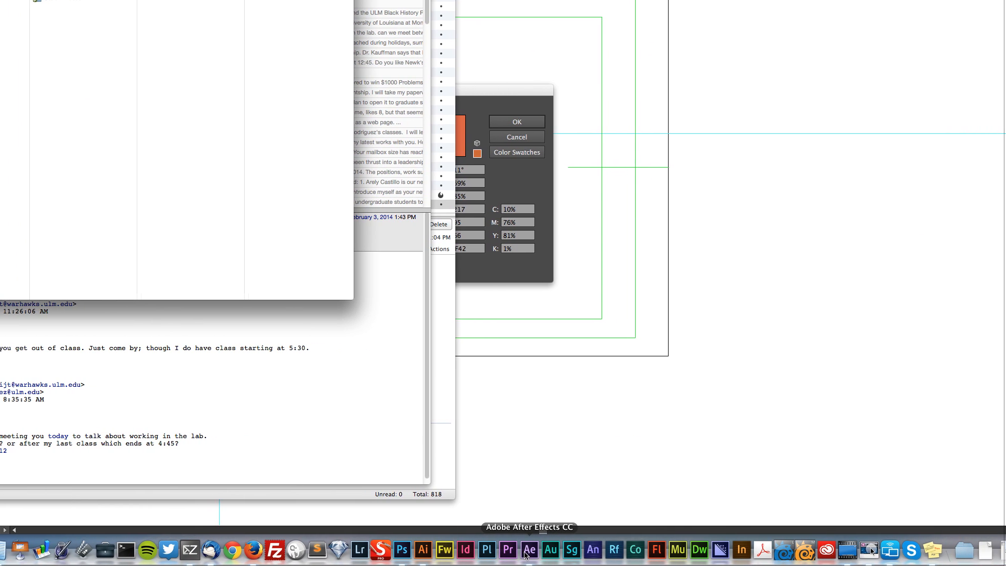
click(564, 550)
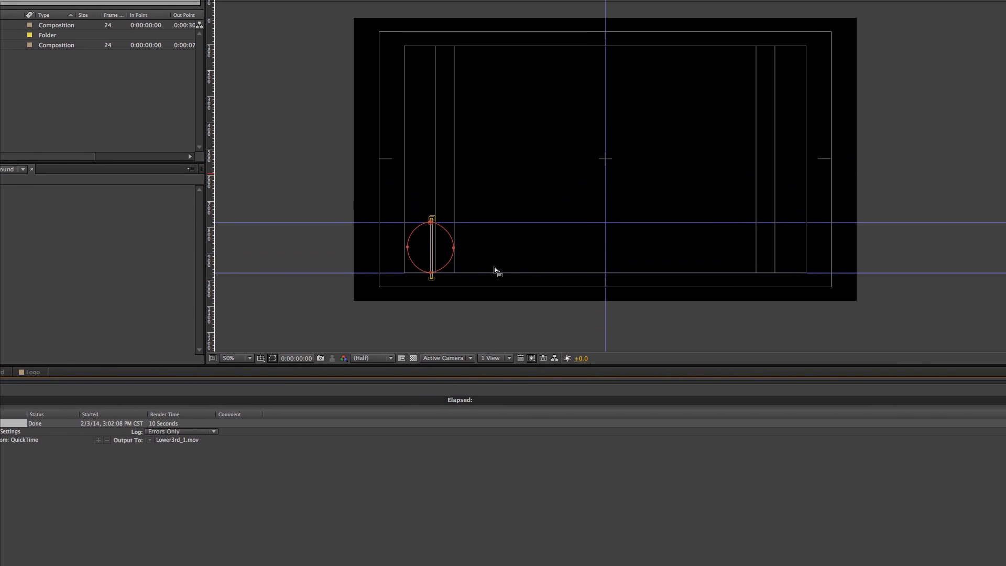